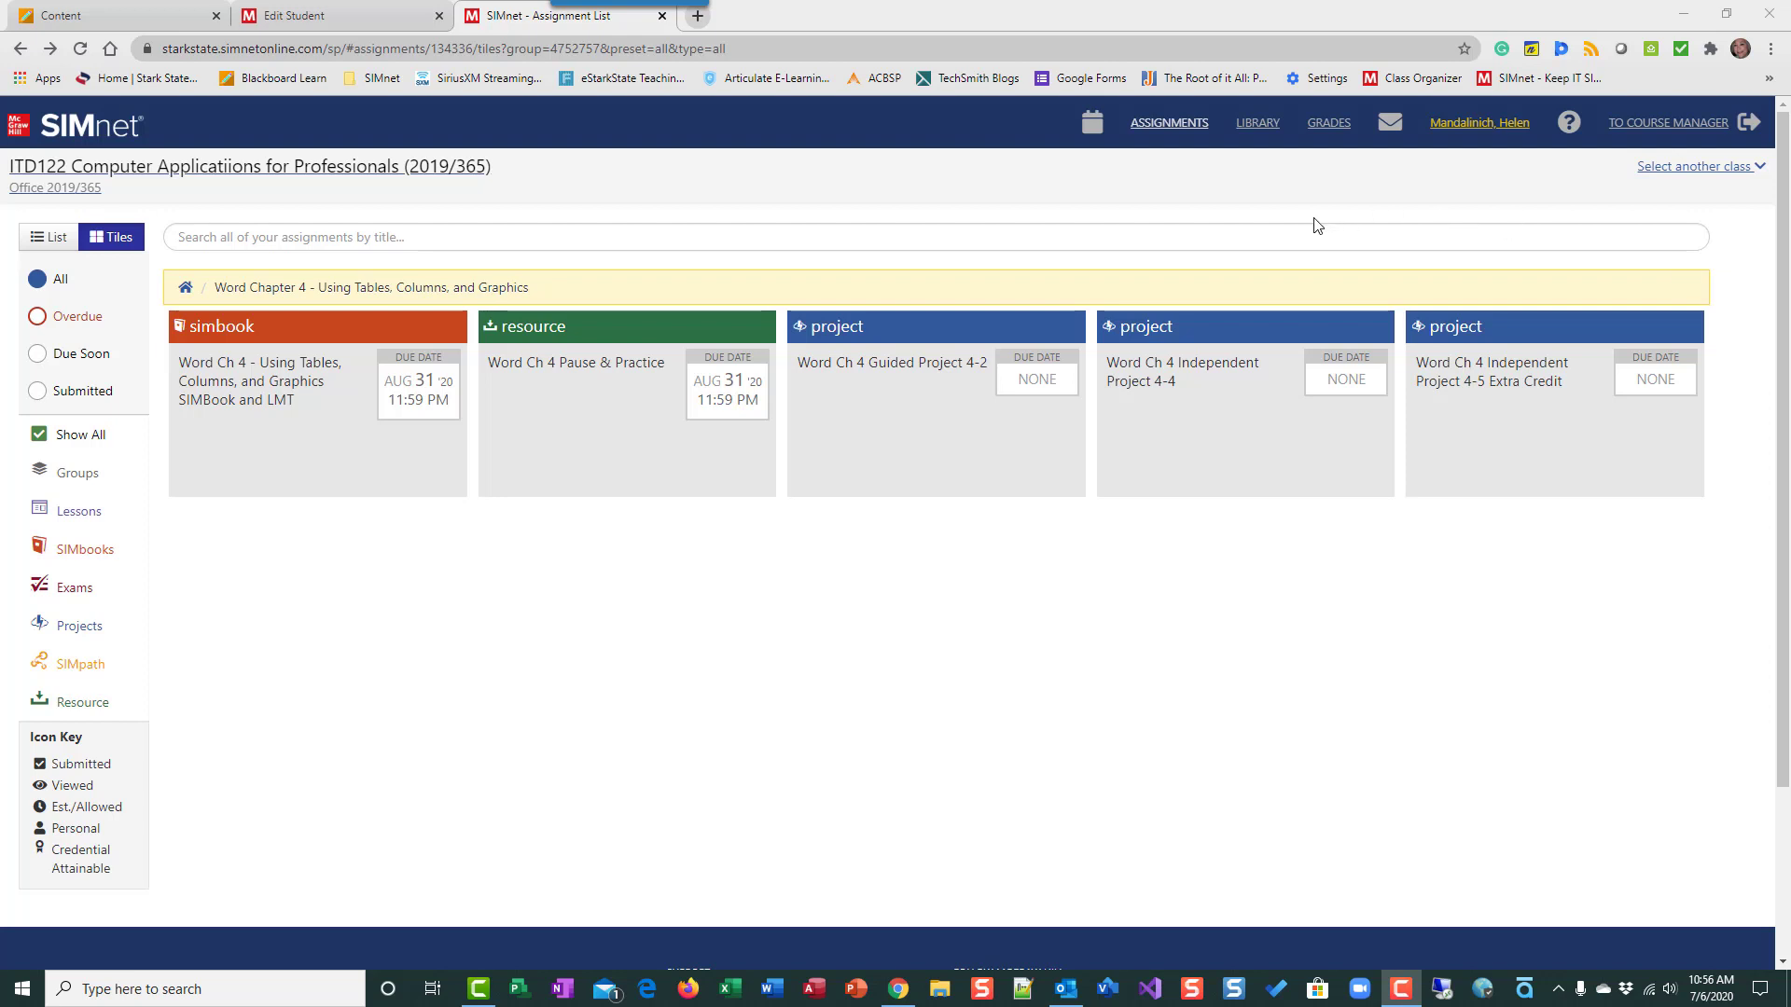
- Open the Word Ch 4 Guided Project 4-2 assignment and download its start file, resources and solution
left_click(913, 422)
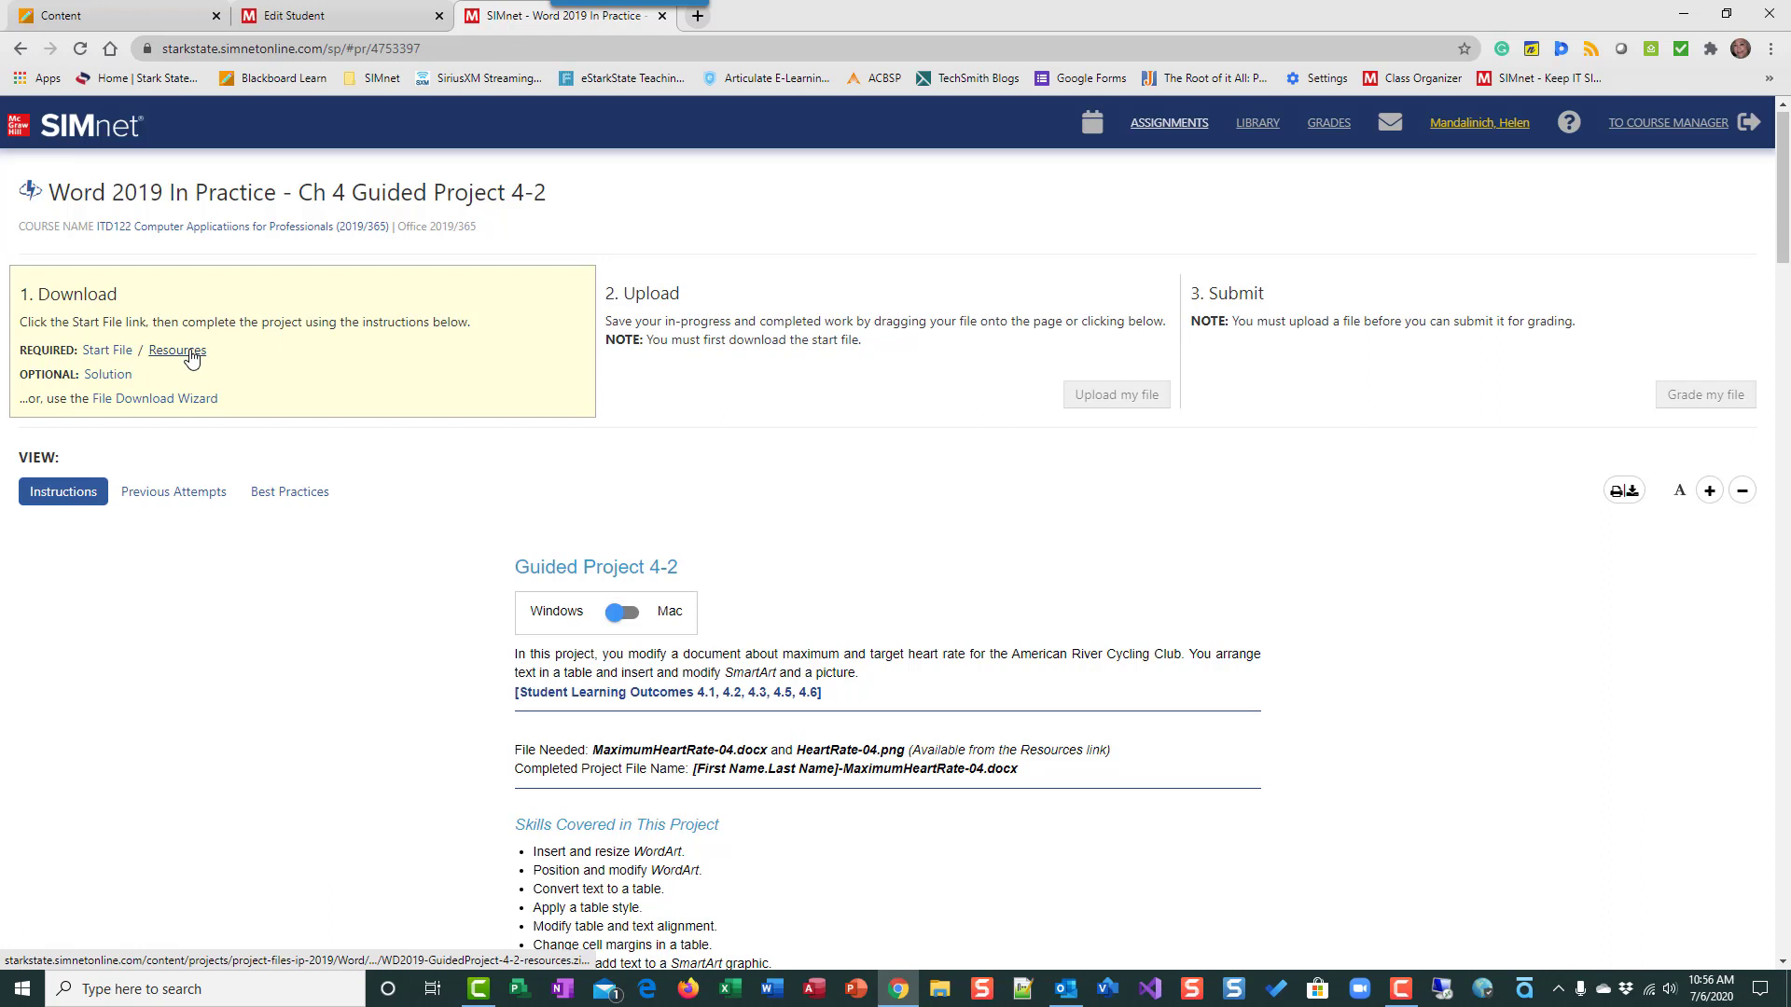
left_click(121, 351)
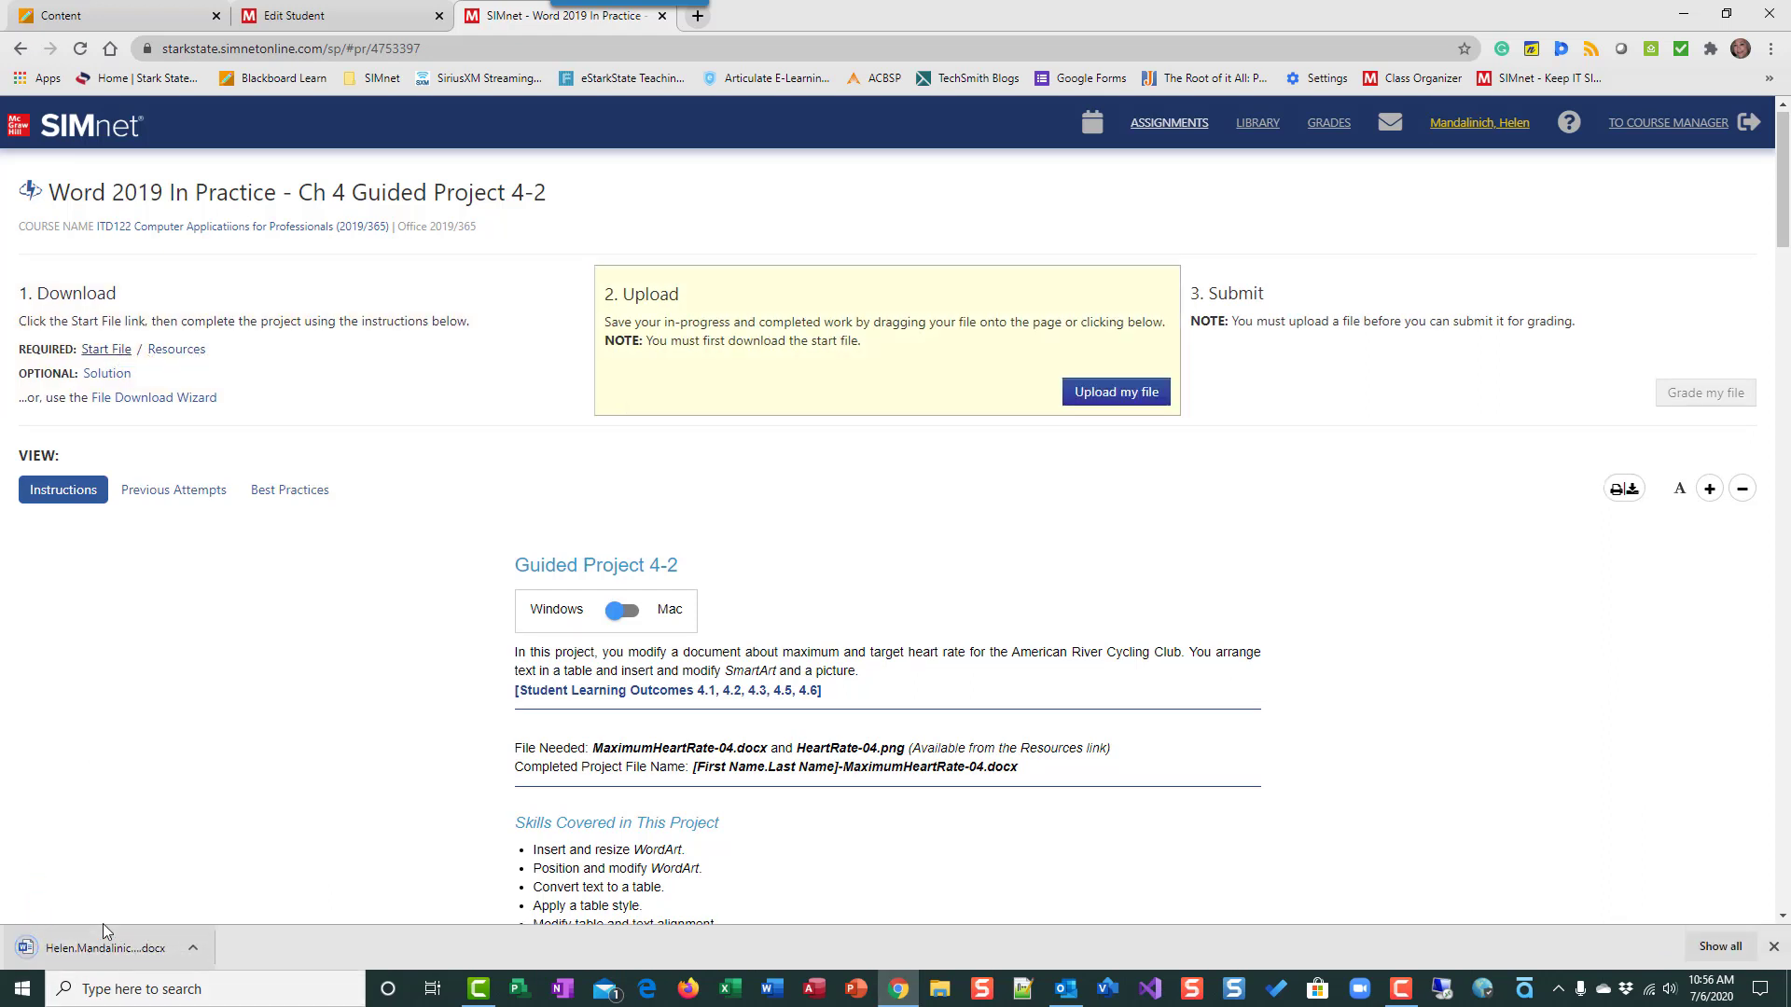
left_click(182, 351)
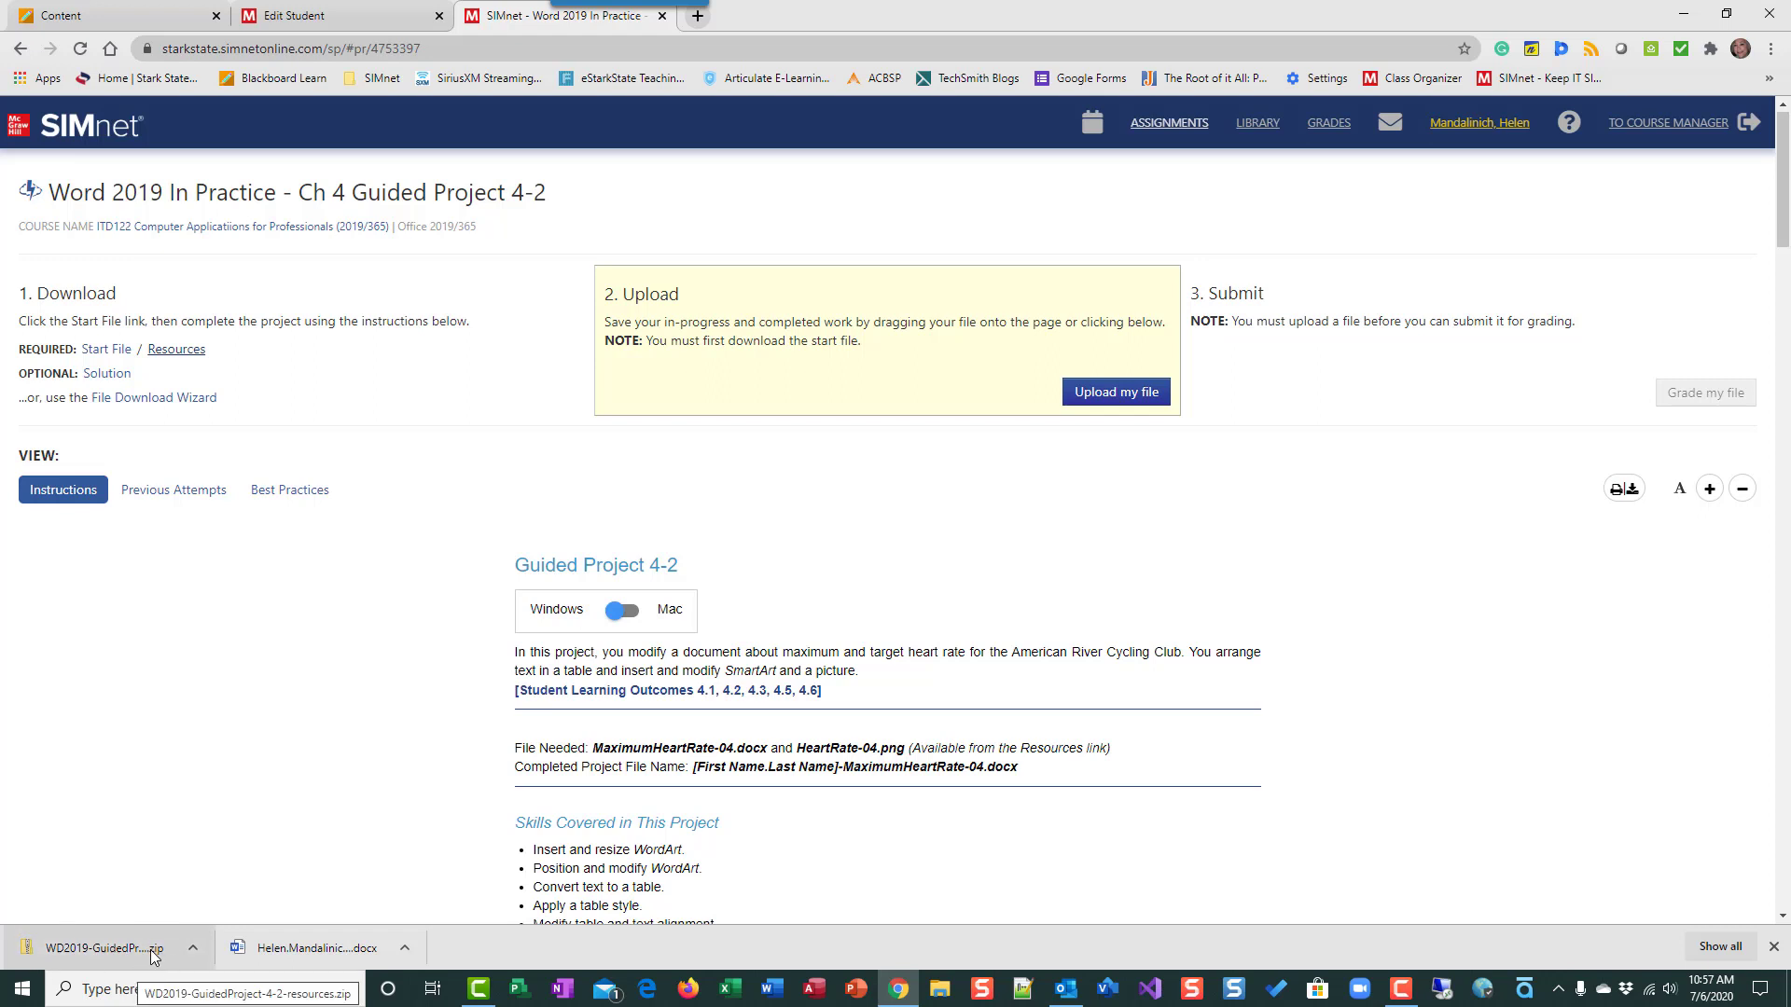
left_click(108, 376)
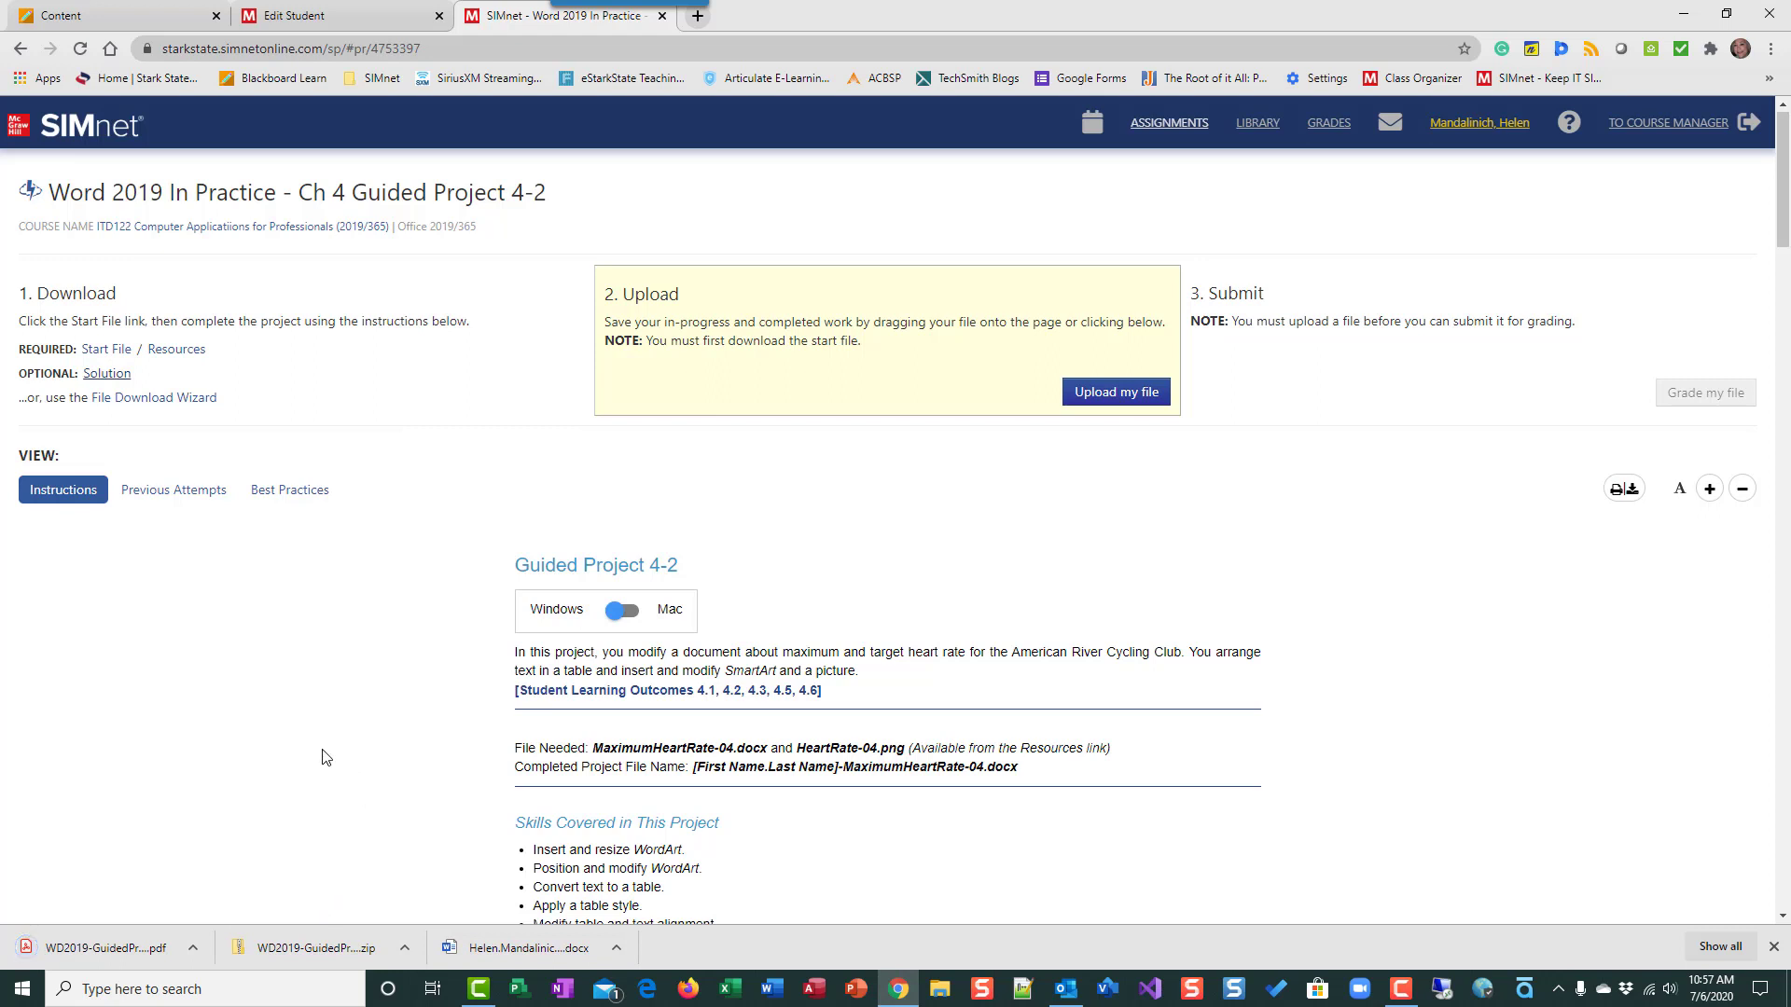
- Extract the downloaded WD2019-GuidedProject-4-2-resources.zip to its default folder in Downloads and close the archive window
left_click(301, 947)
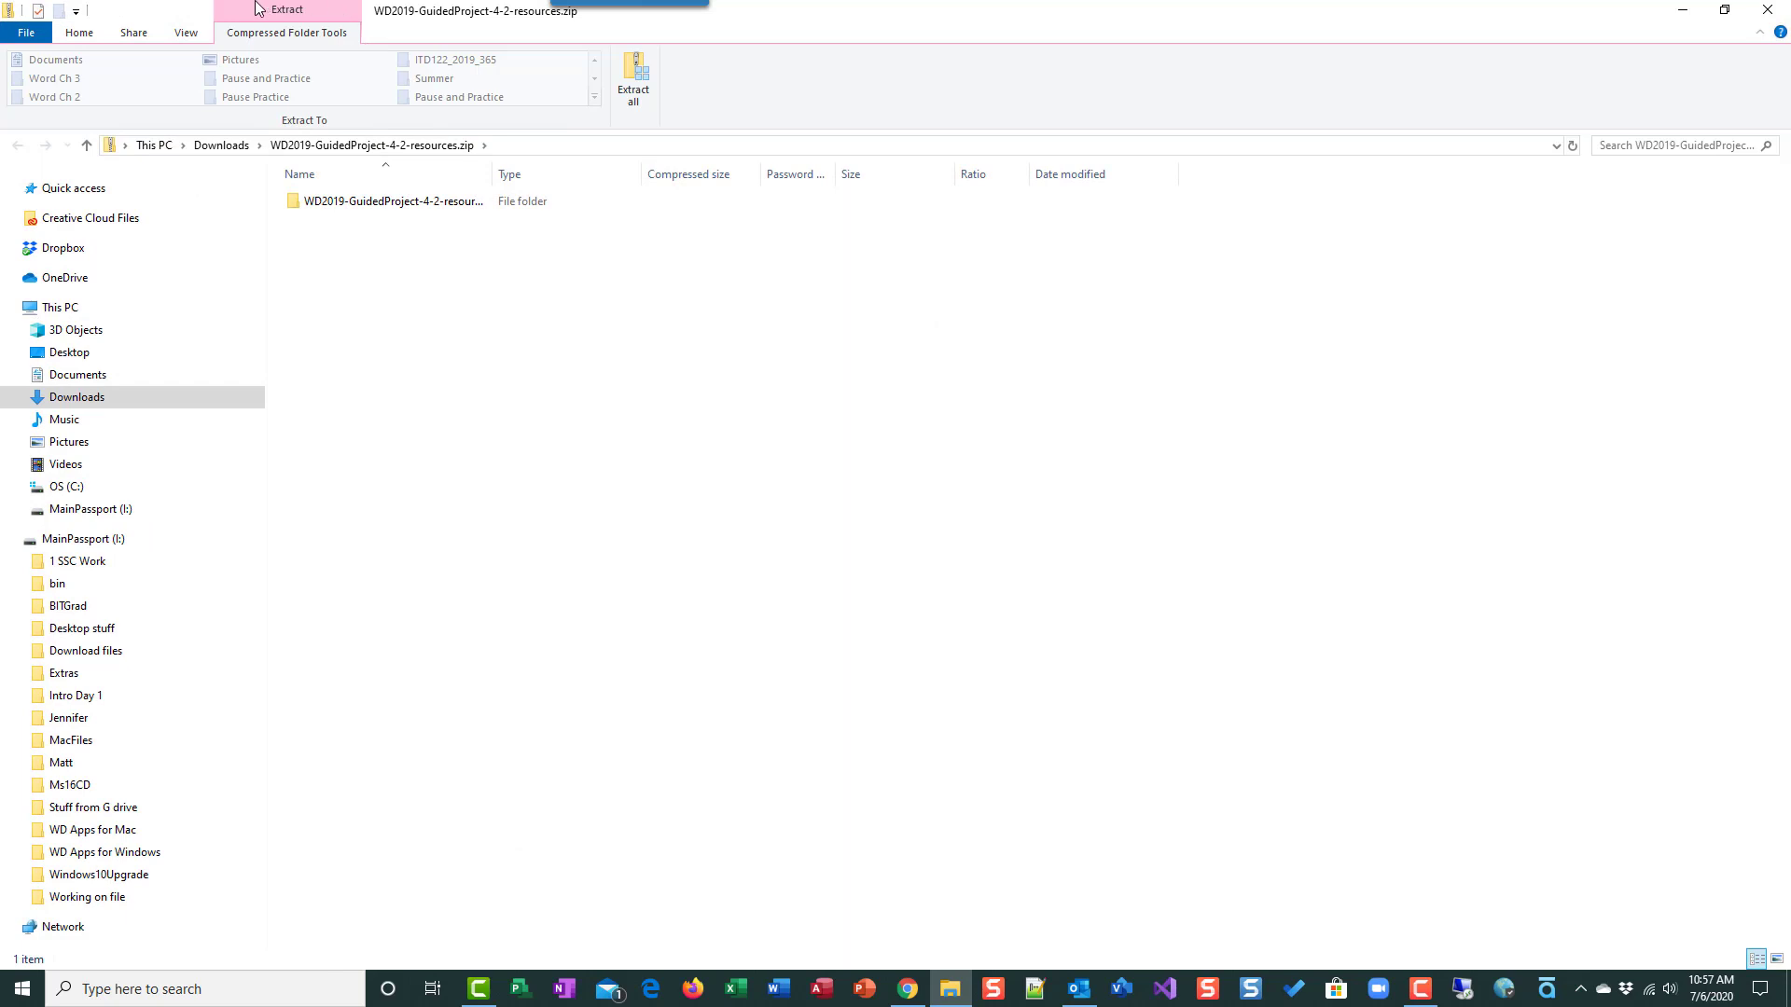
left_click(634, 77)
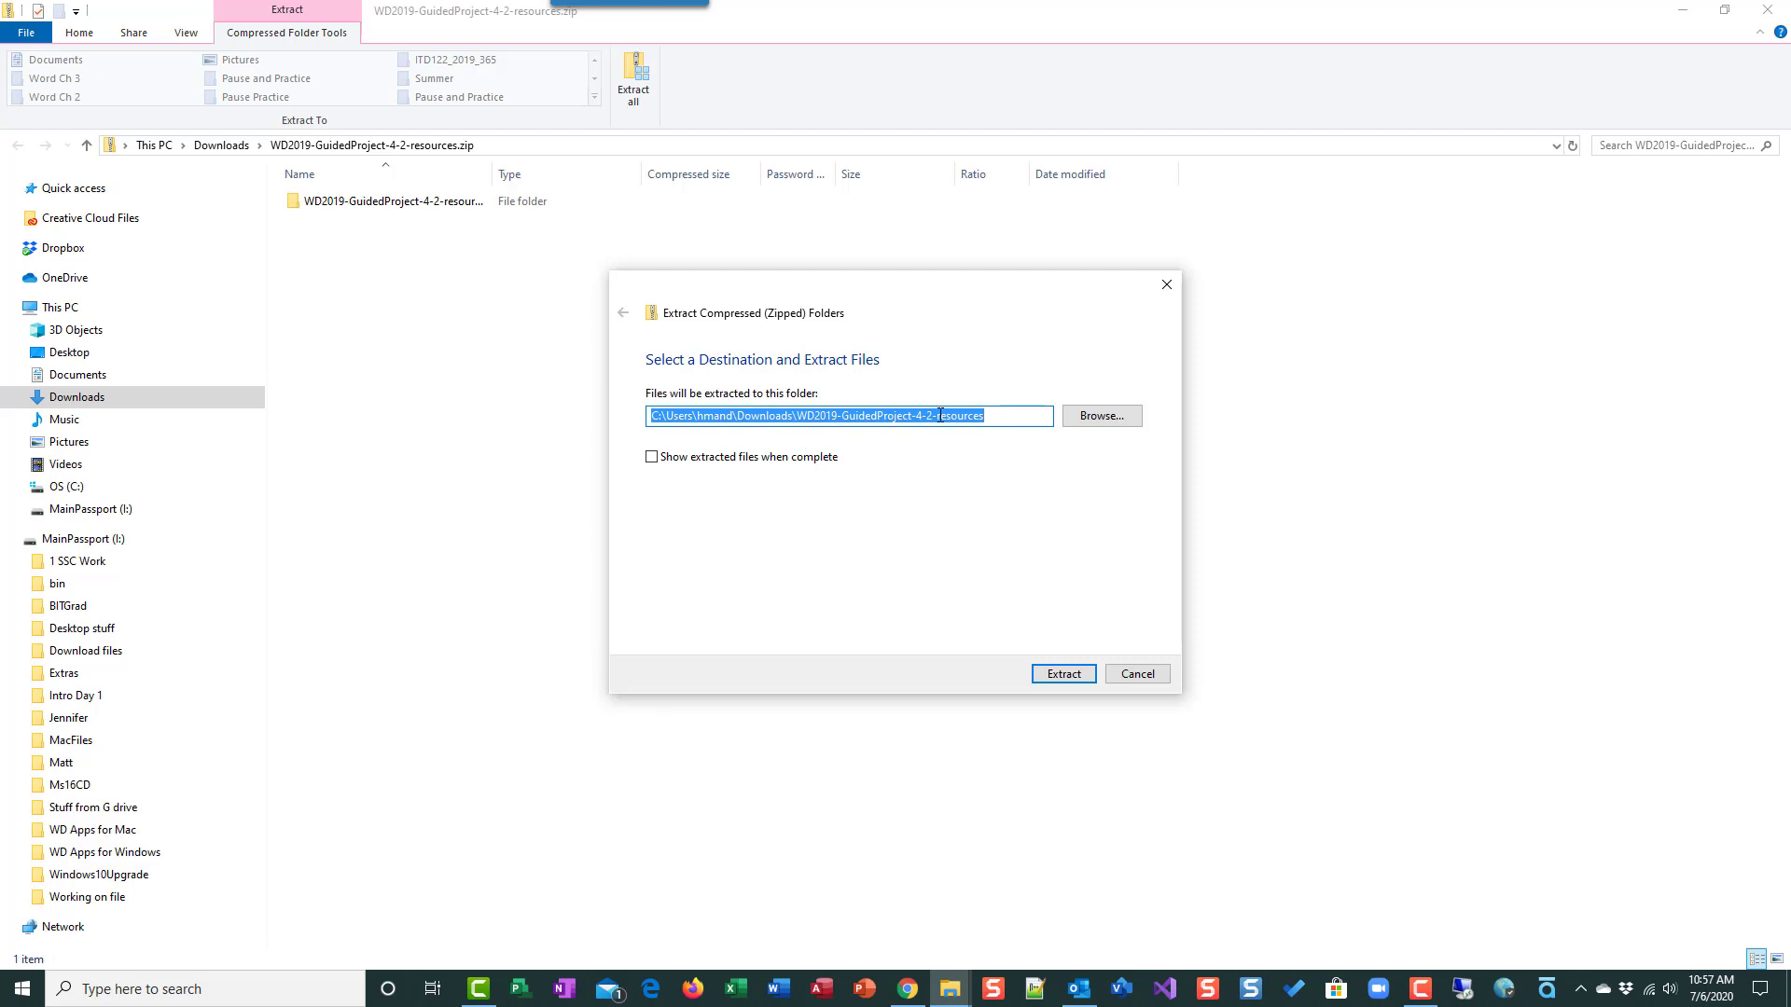
left_click(1071, 674)
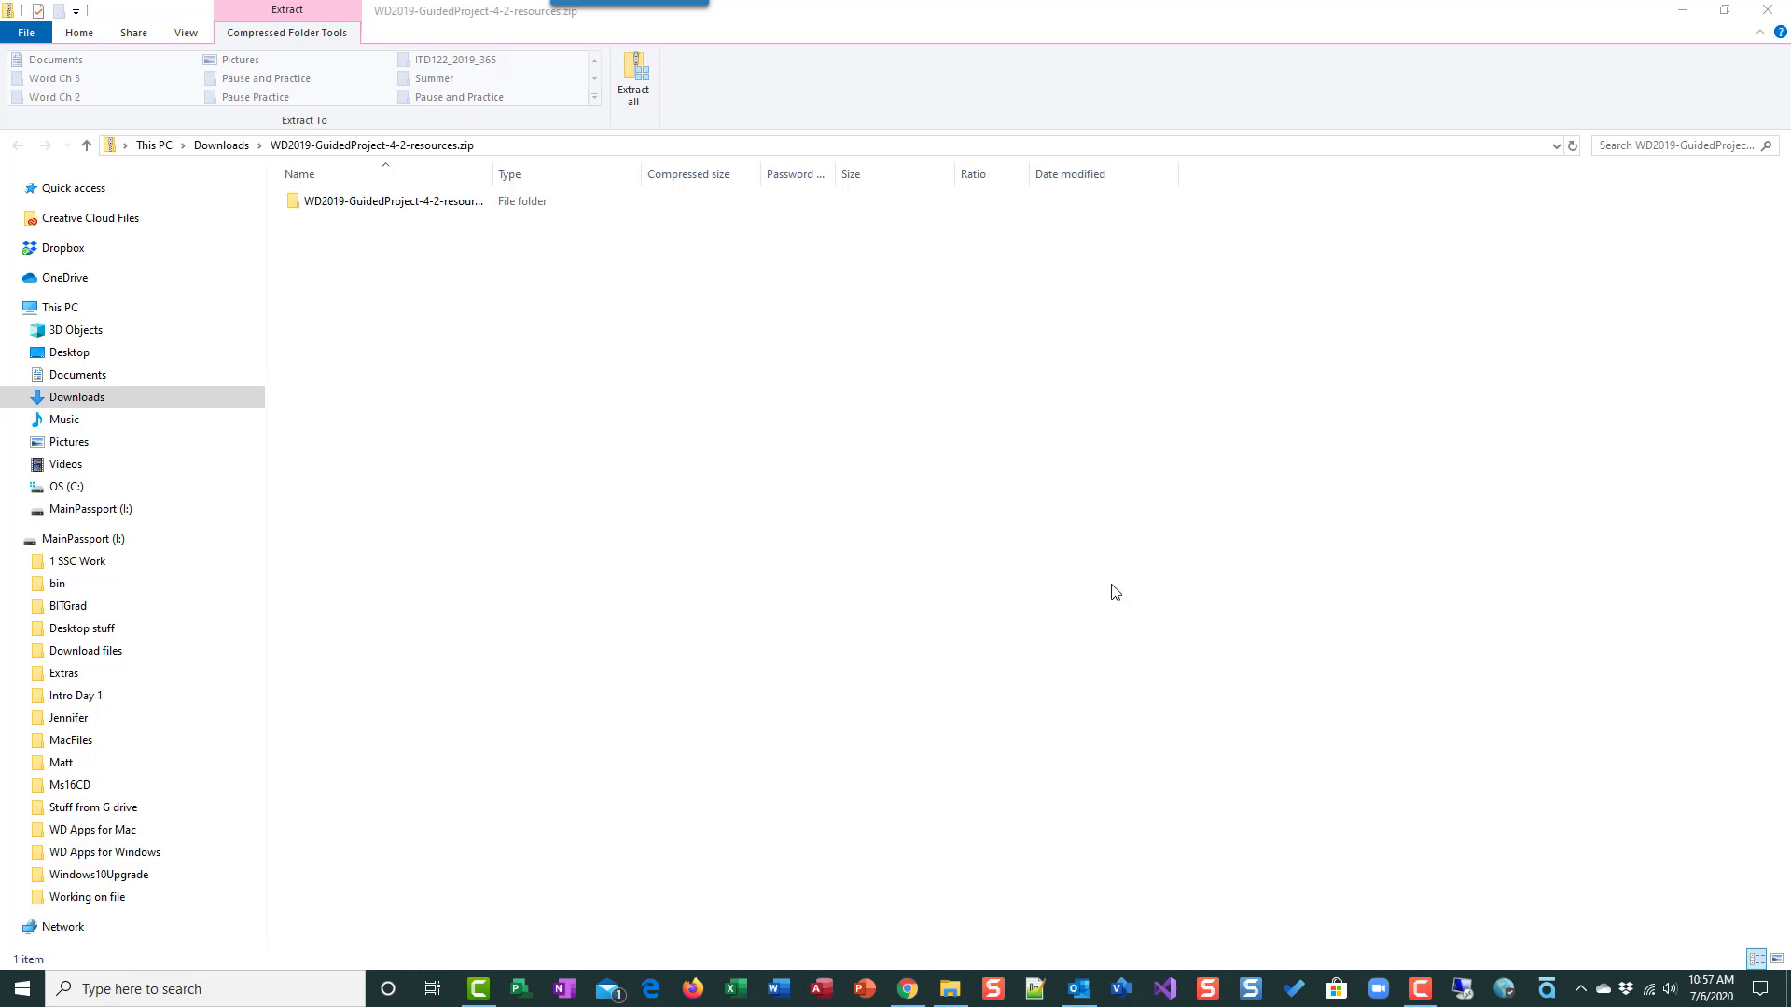
left_click(1767, 11)
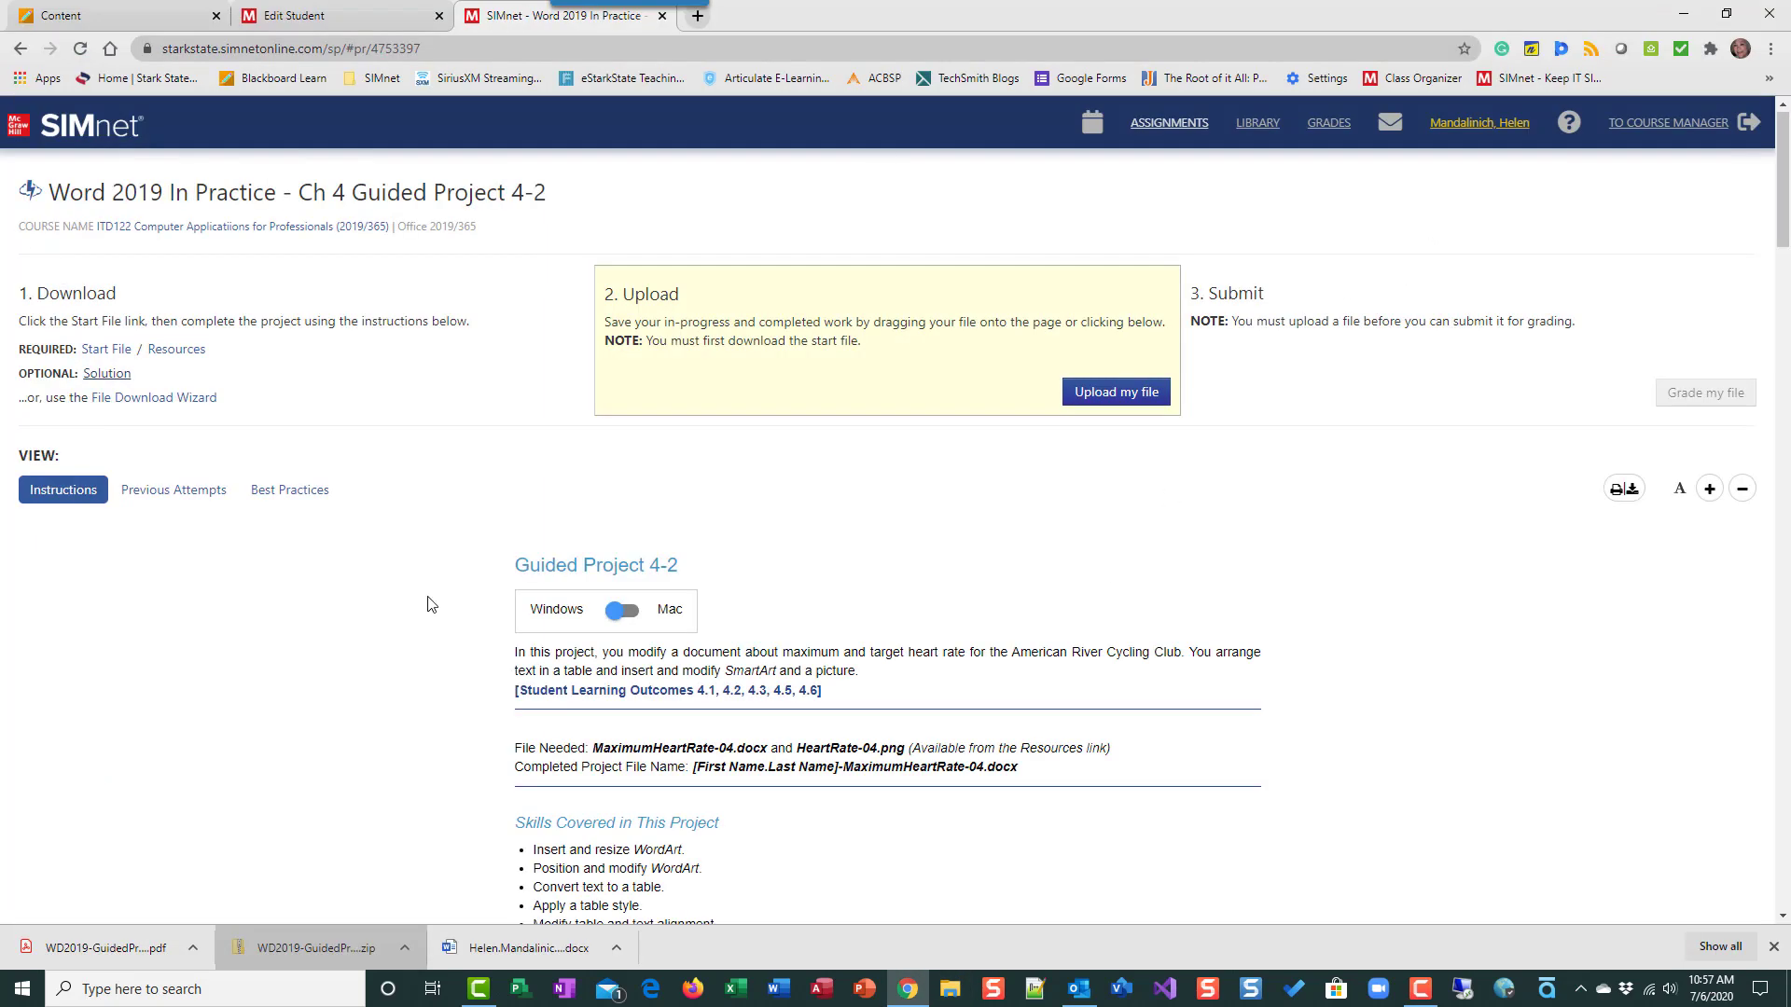
- Check the Downloads folder for the extracted resources folder and the downloaded Guided Project 4-2 files
left_click(955, 994)
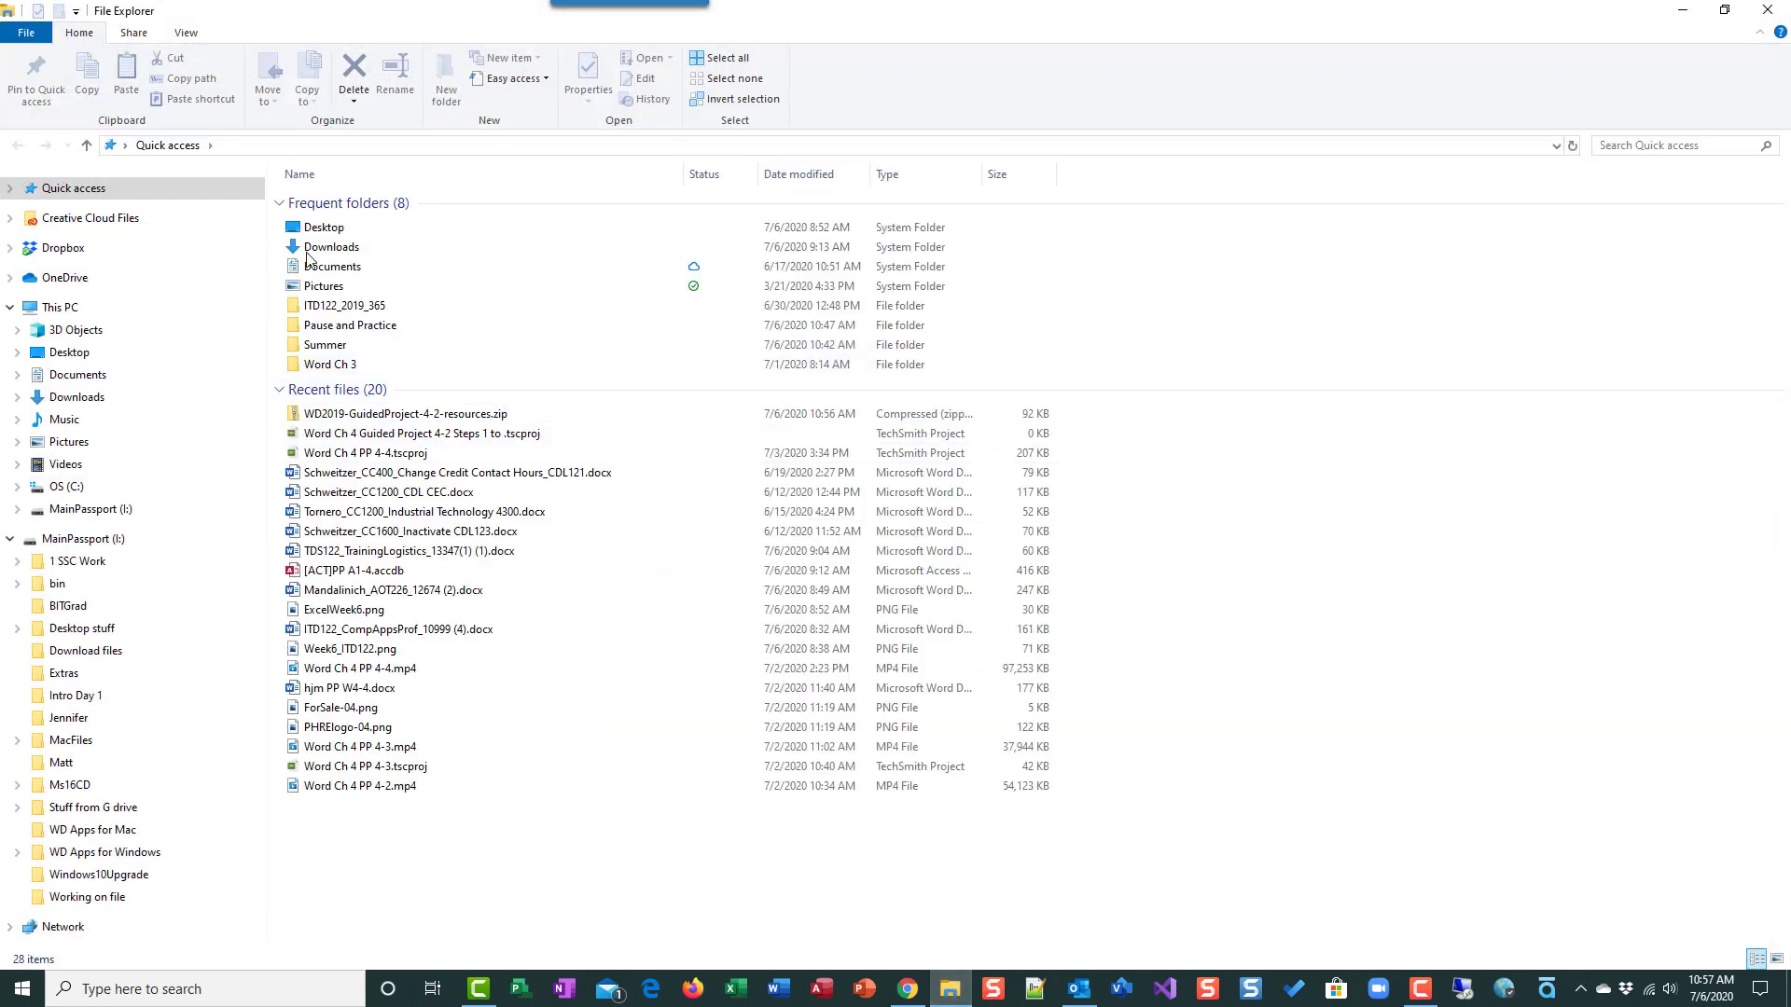
left_click(353, 248)
double_click(352, 248)
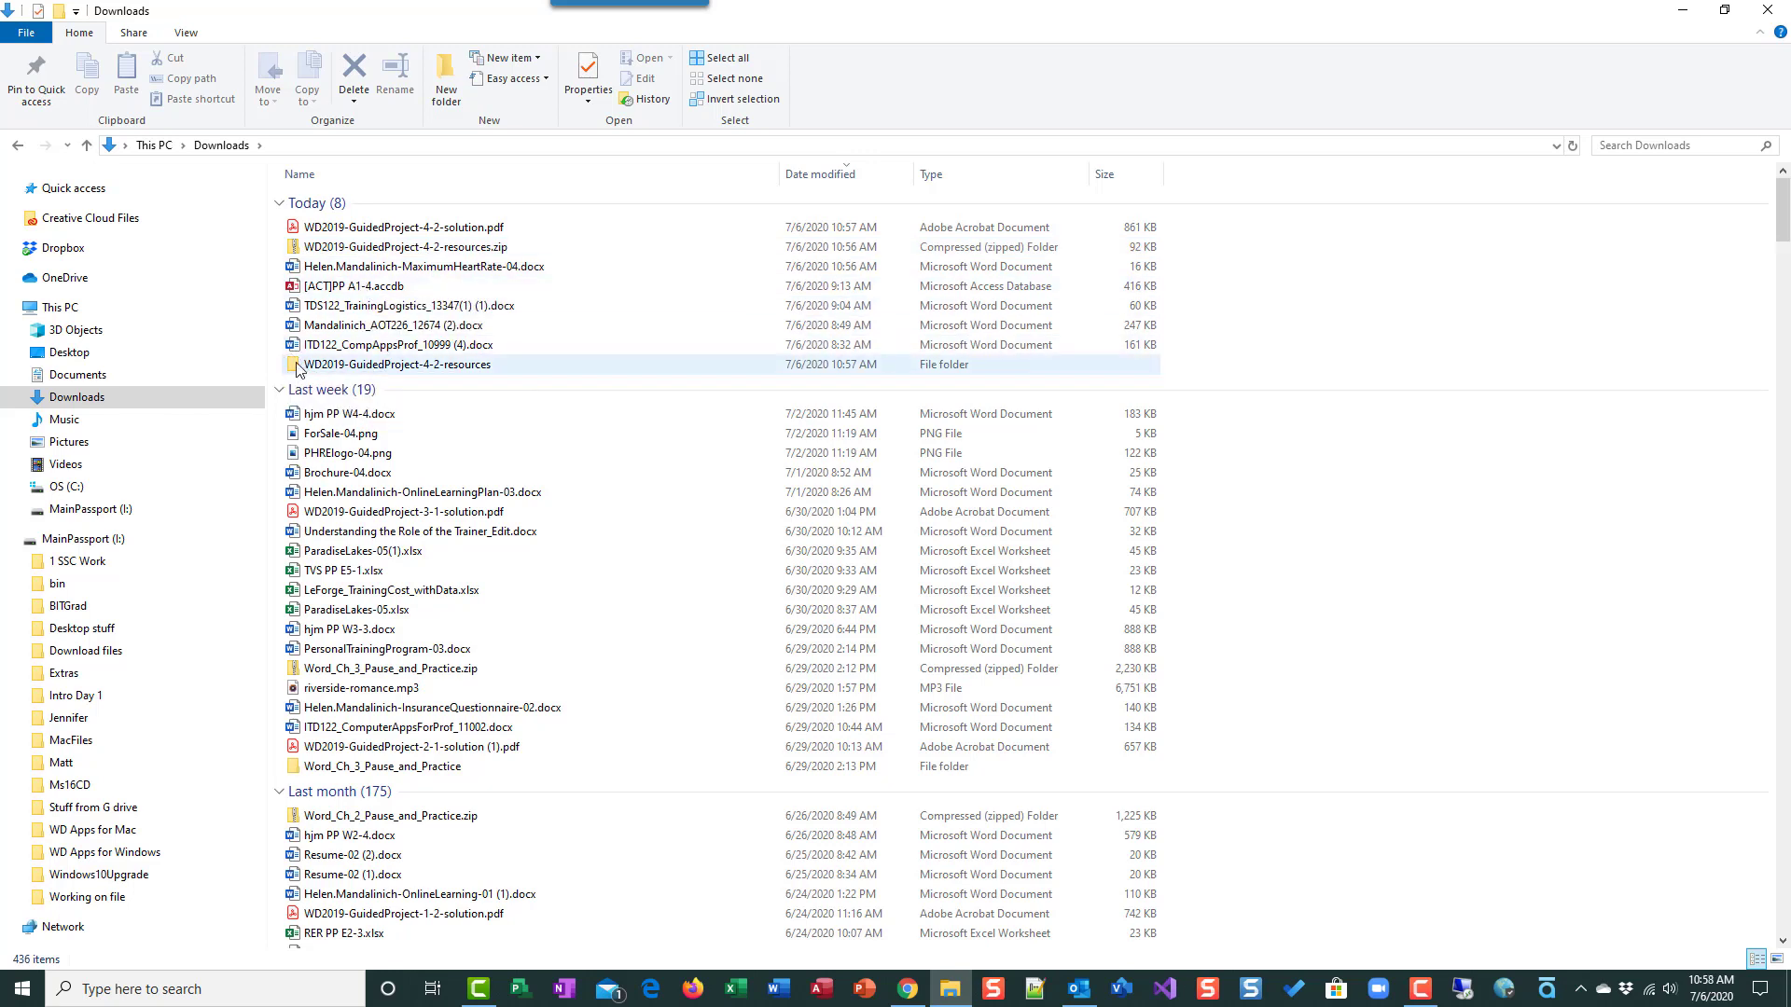
mouse_move(299, 371)
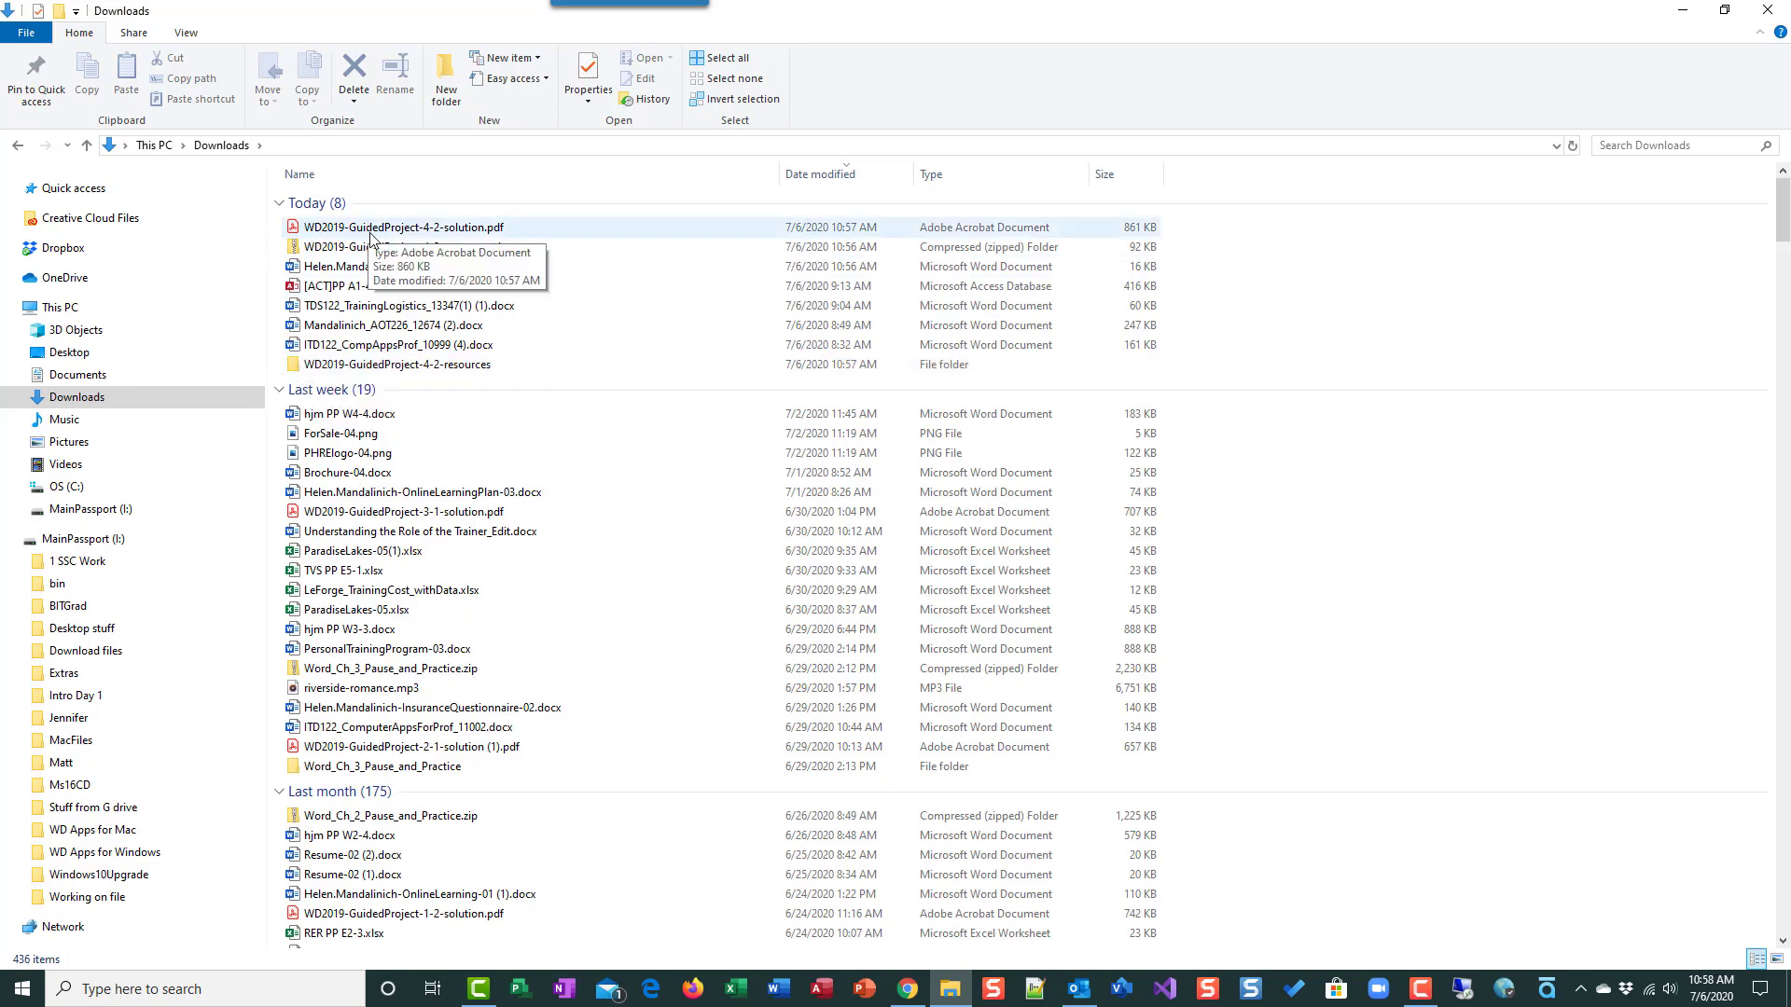
left_click(1683, 10)
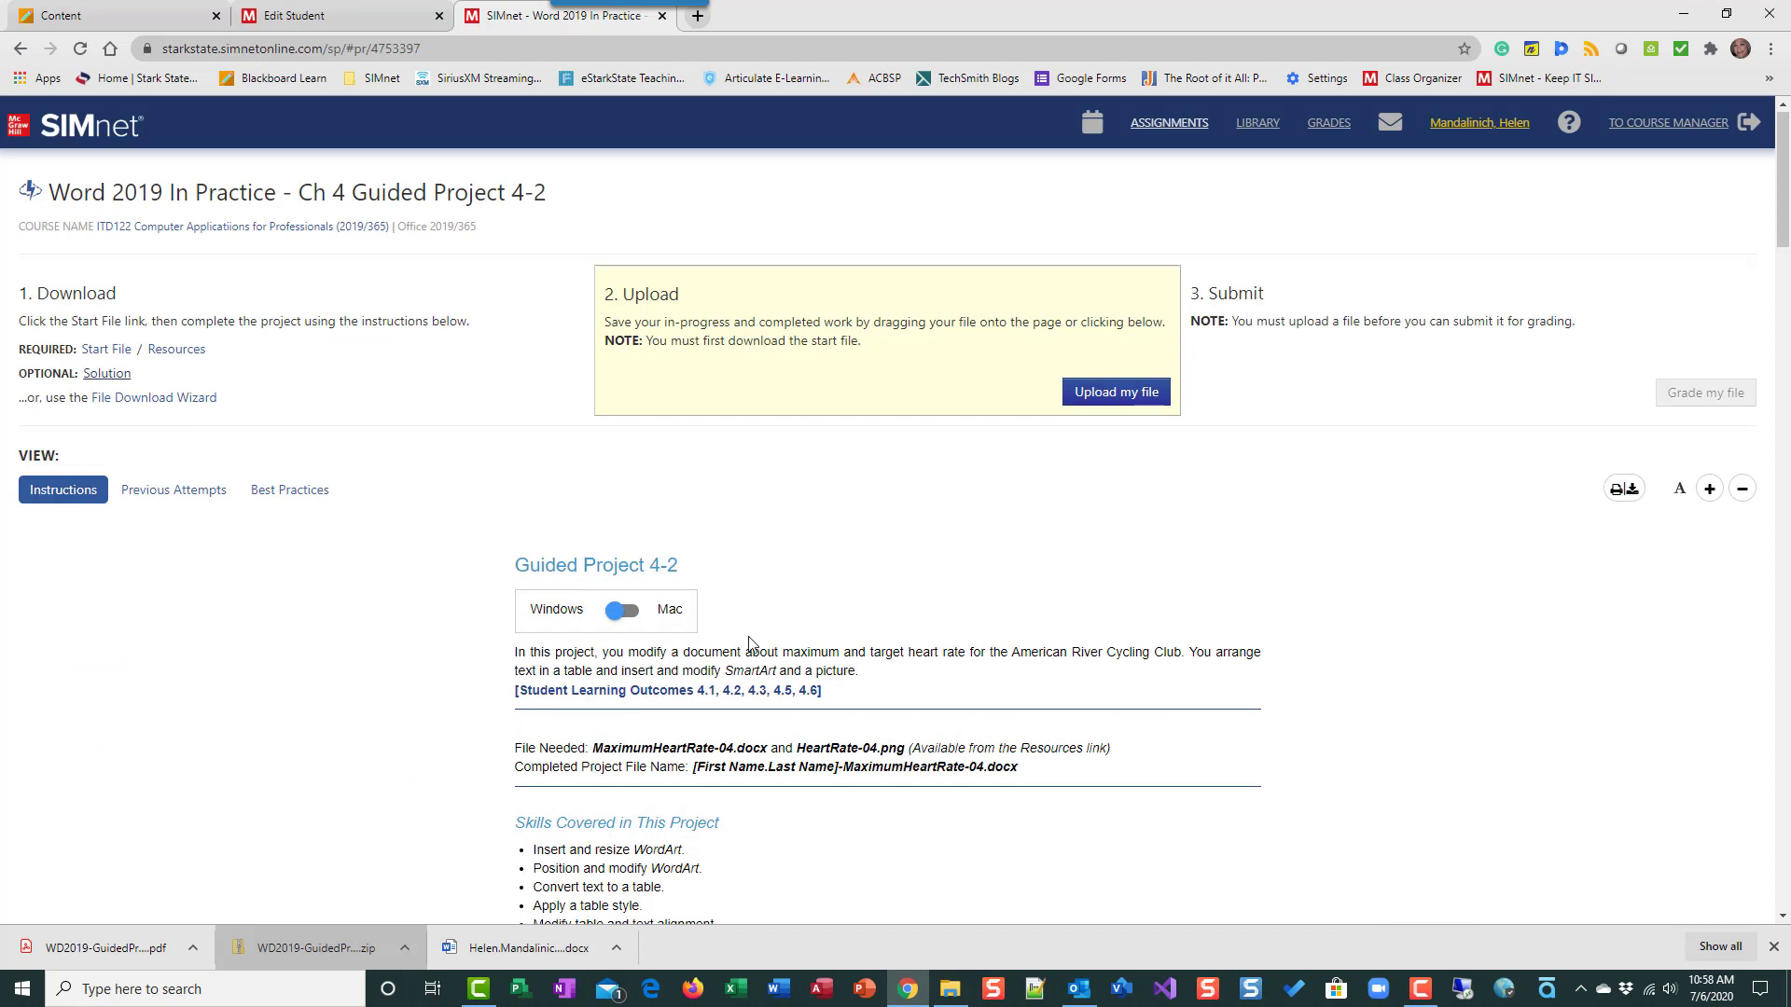
- Open the downloaded MaximumHeartRate-04 start document in Word and arrange it side by side with the project instructions
scroll(836, 658, "down", 3)
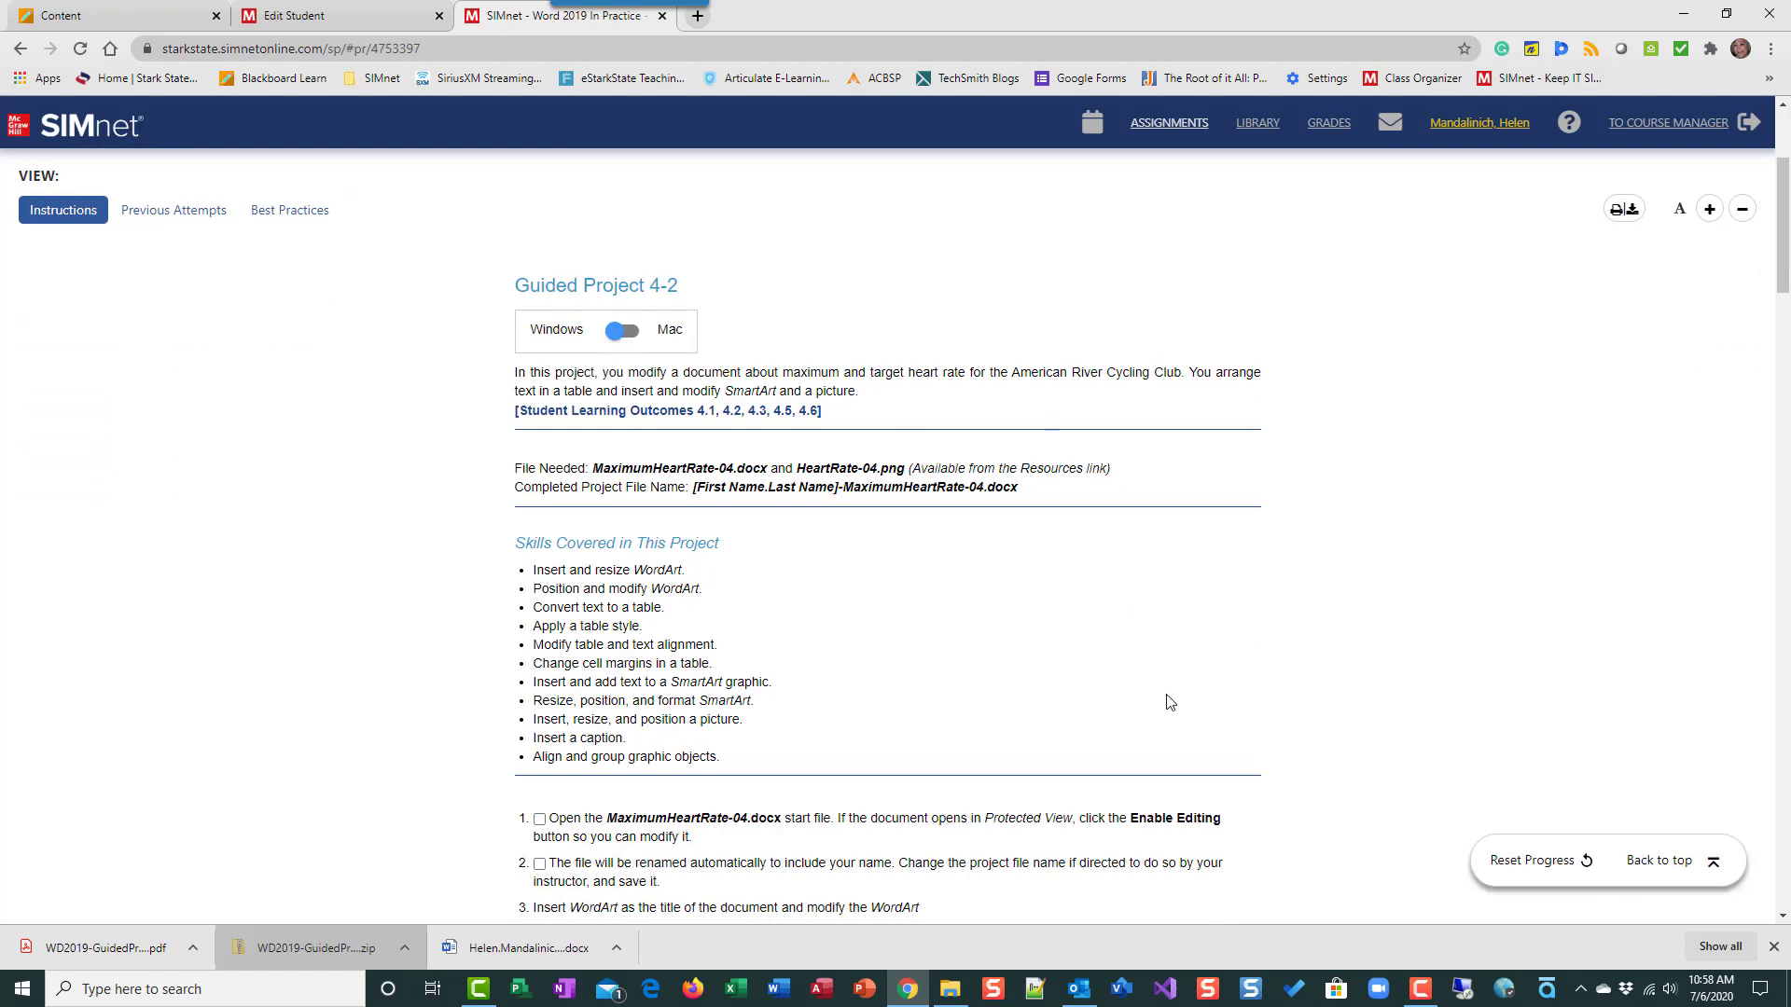
scroll(1167, 703, "down", 1)
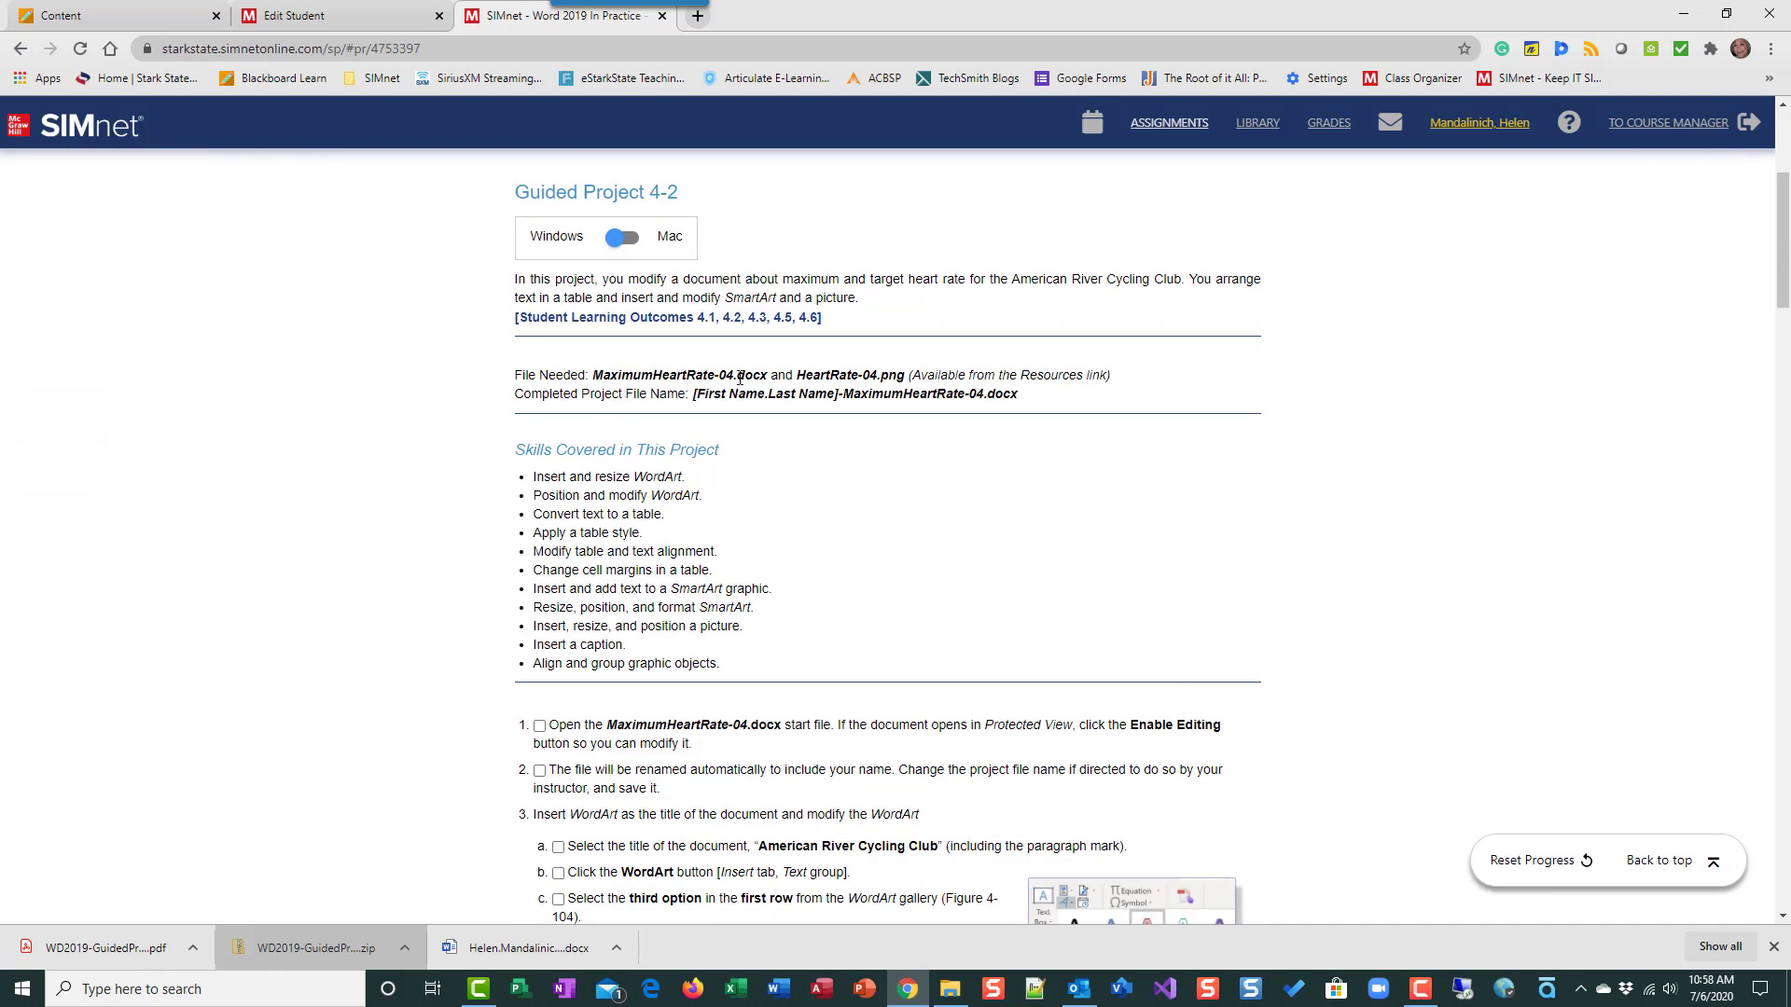
scroll(835, 380, "down", 3)
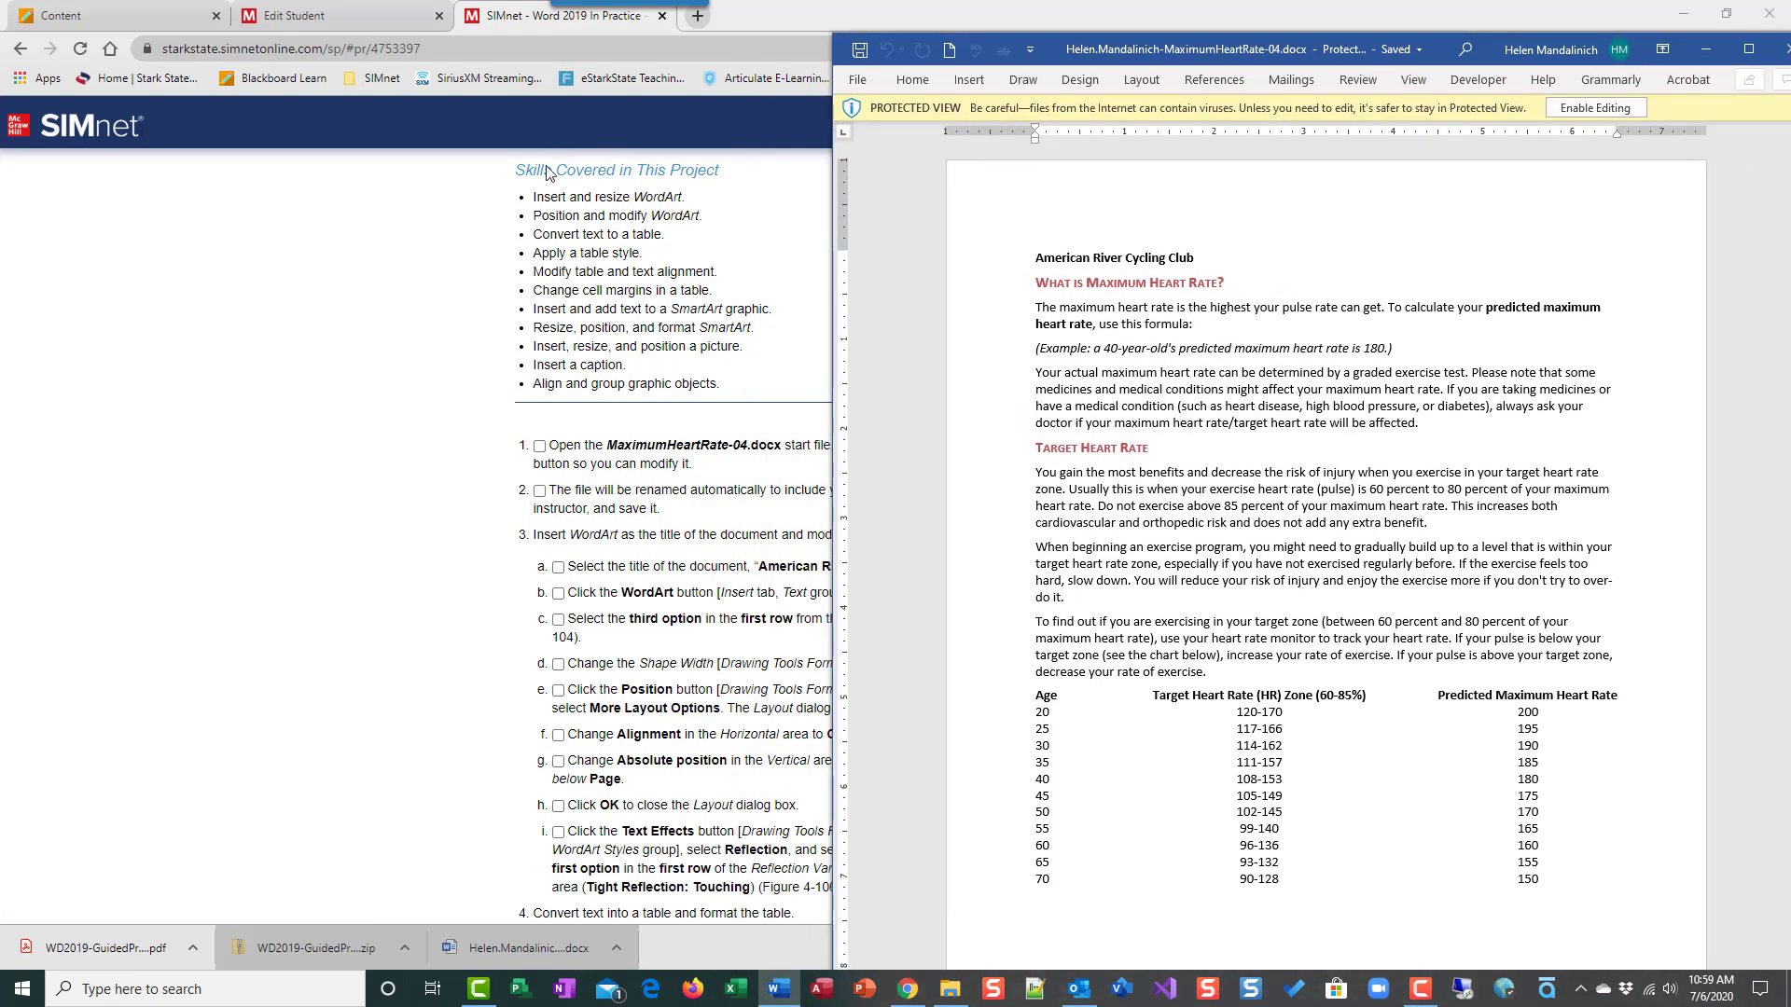
left_click(436, 270)
left_click(1726, 14)
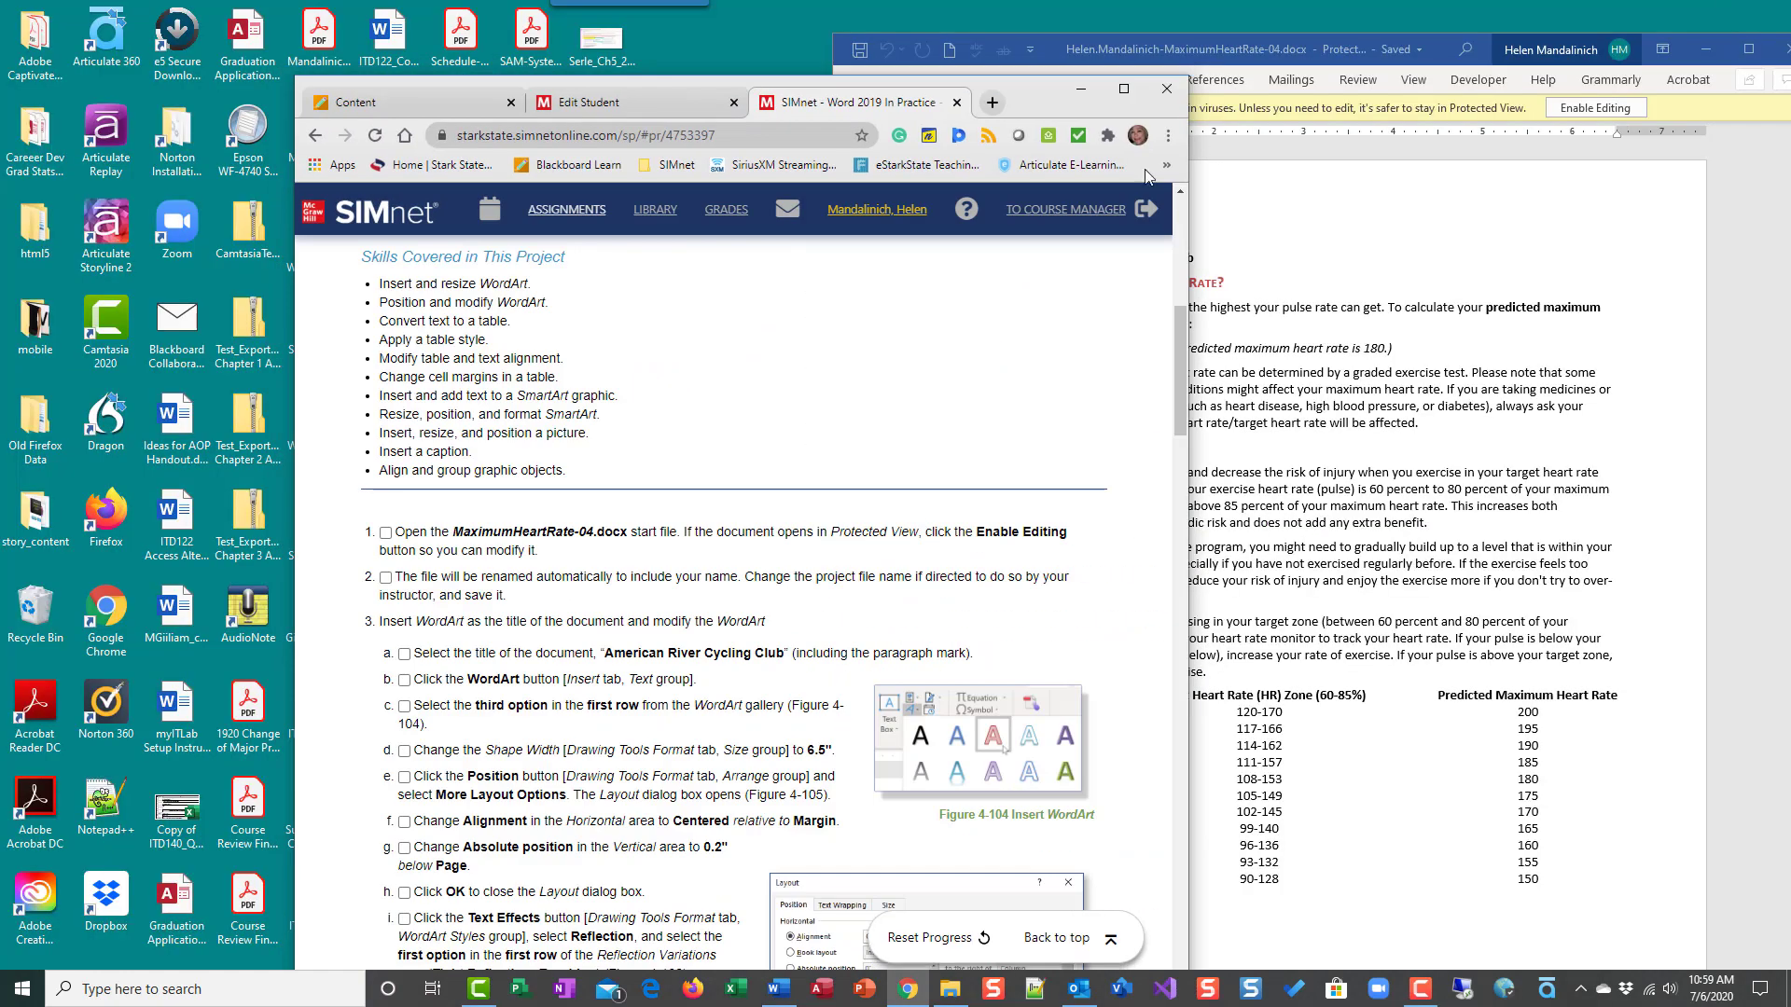
left_click_drag(1048, 93, 772, 21)
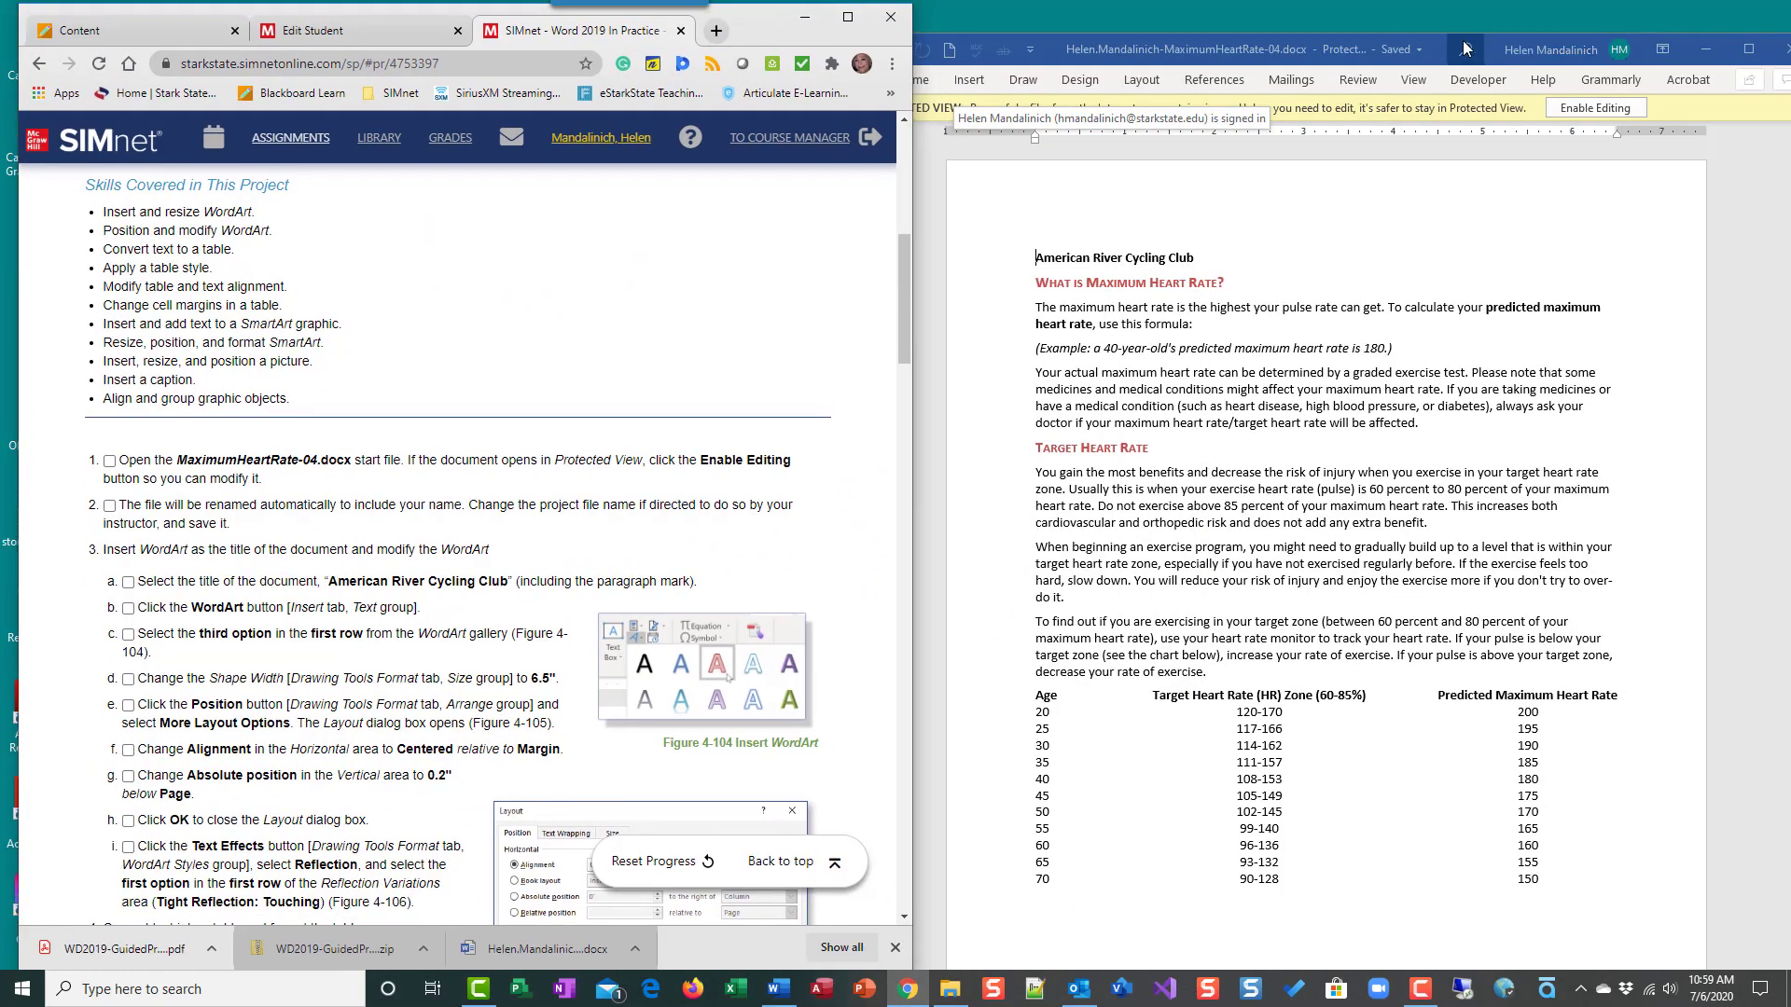
left_click(1679, 106)
left_click_drag(1316, 51, 1333, 21)
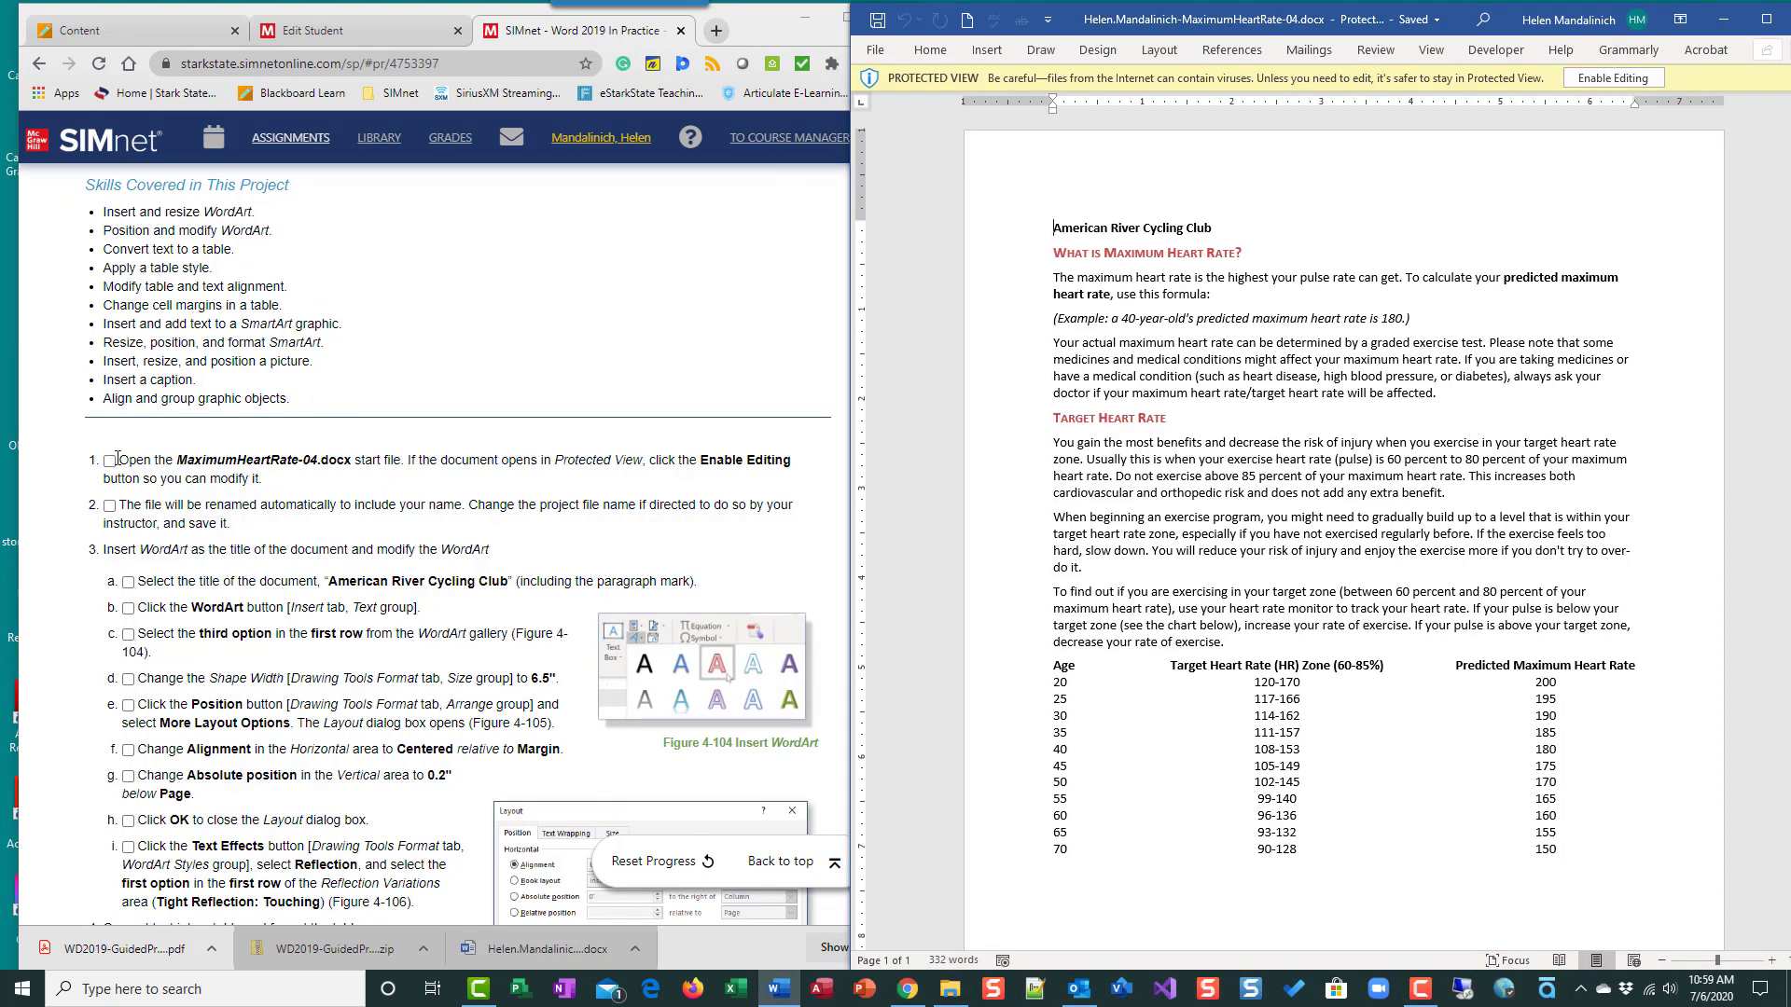
- Enable editing in the start document and check off instructions 1 and 2
left_click(1597, 80)
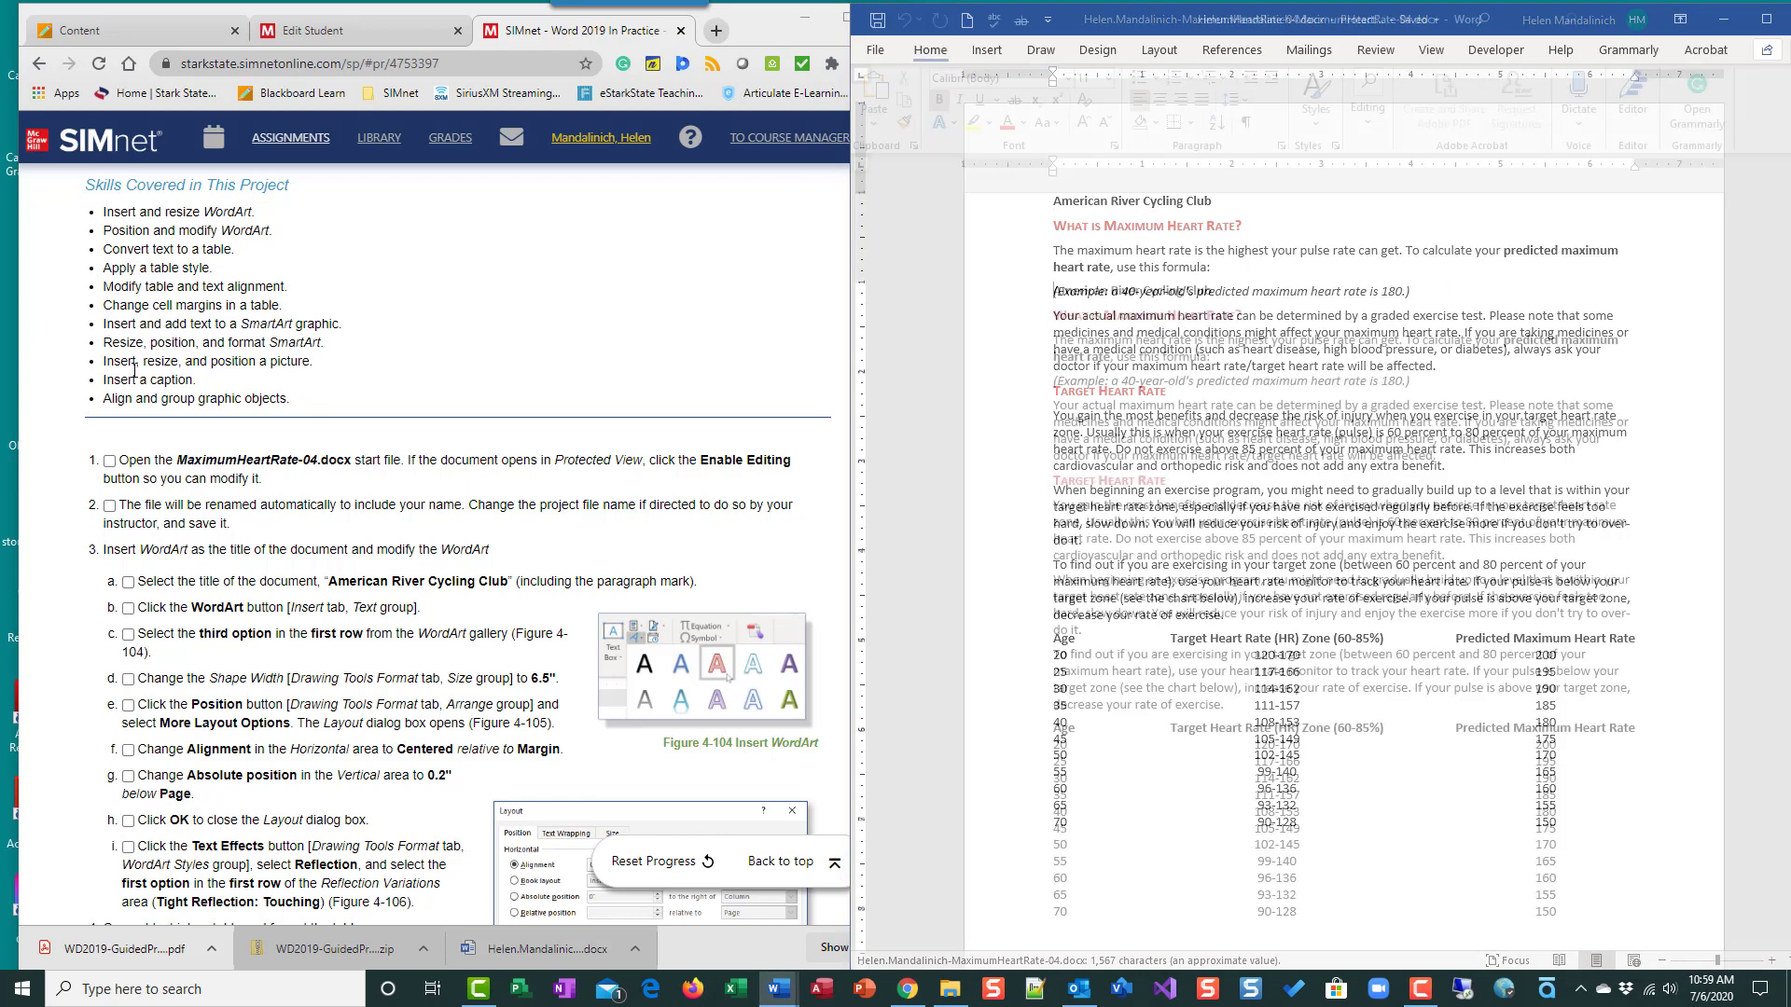
left_click(109, 461)
scroll(339, 576, "down", 1)
scroll(339, 577, "down", 2)
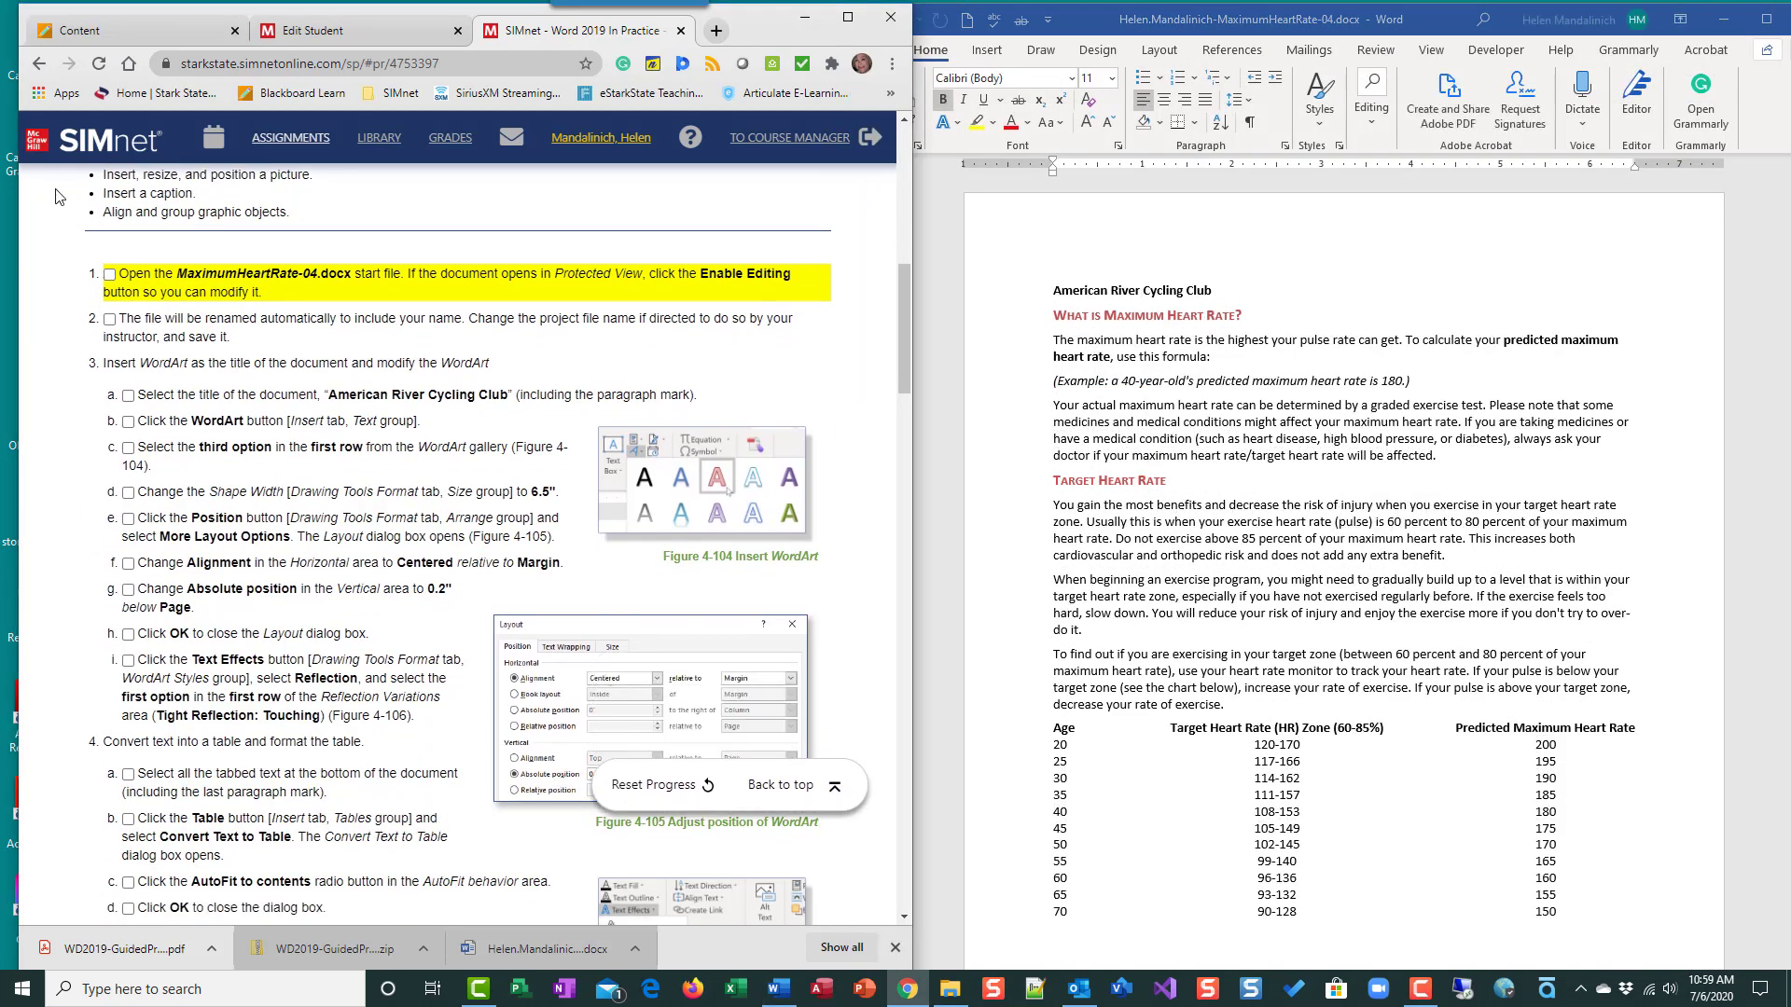
left_click(109, 273)
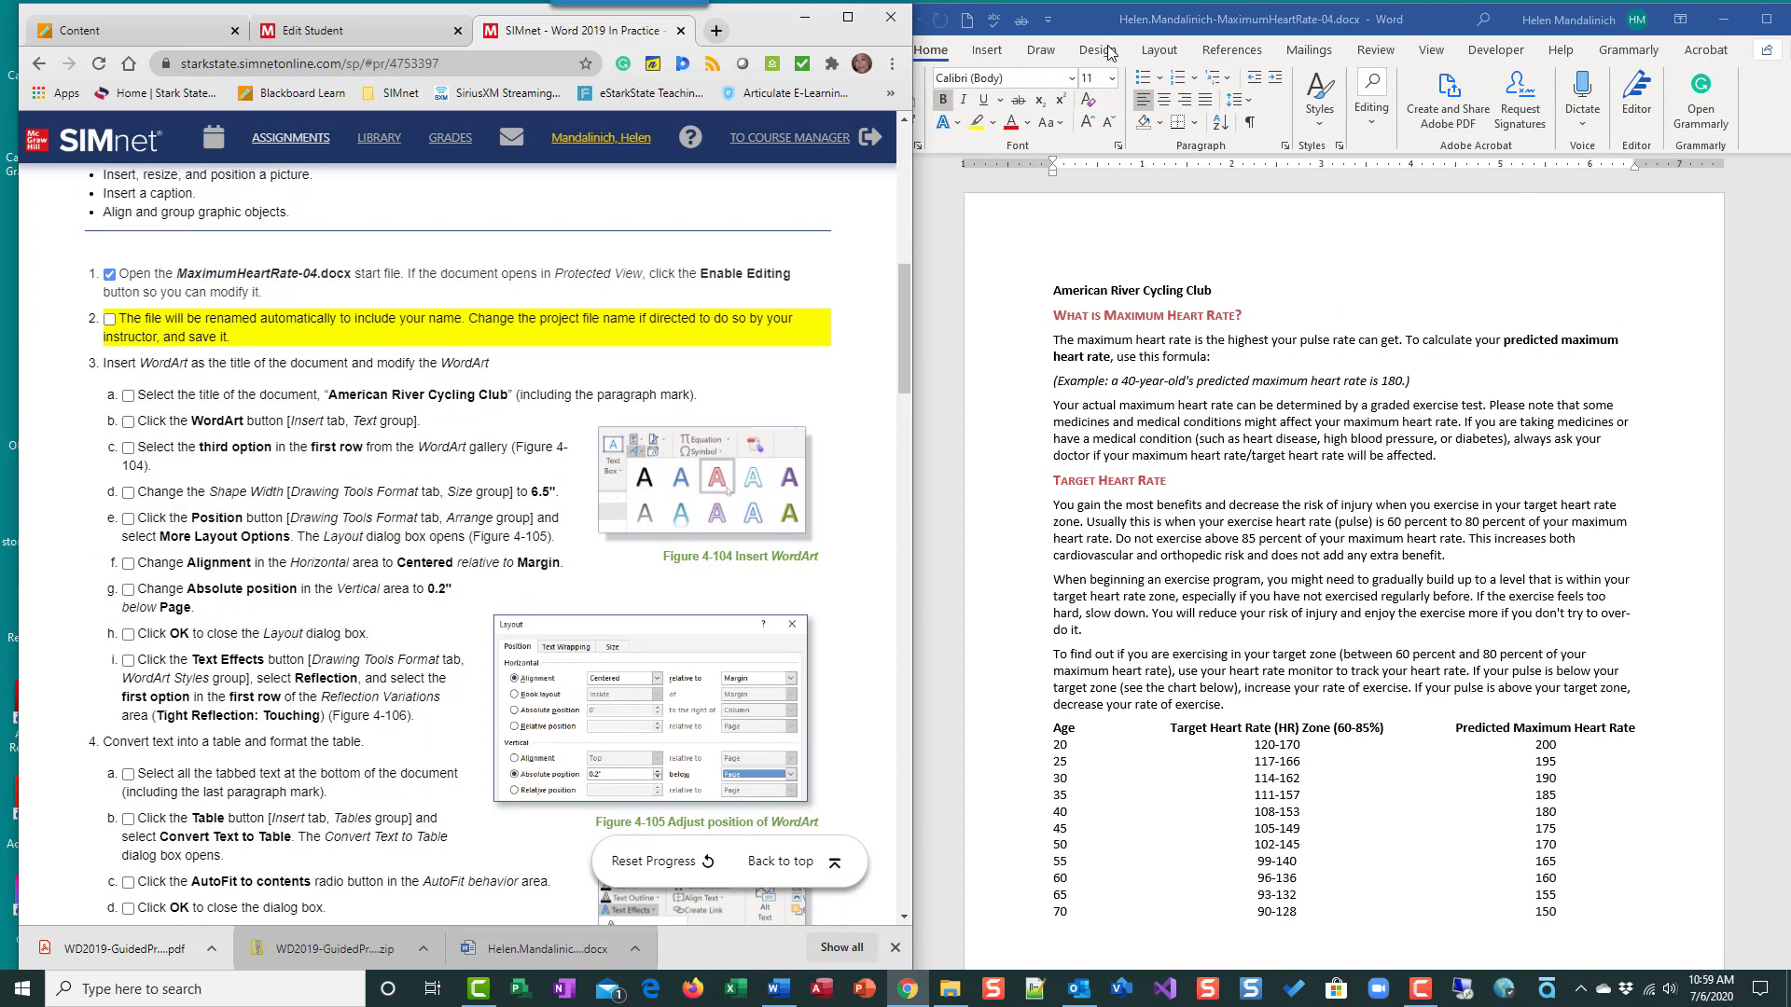
left_click(109, 321)
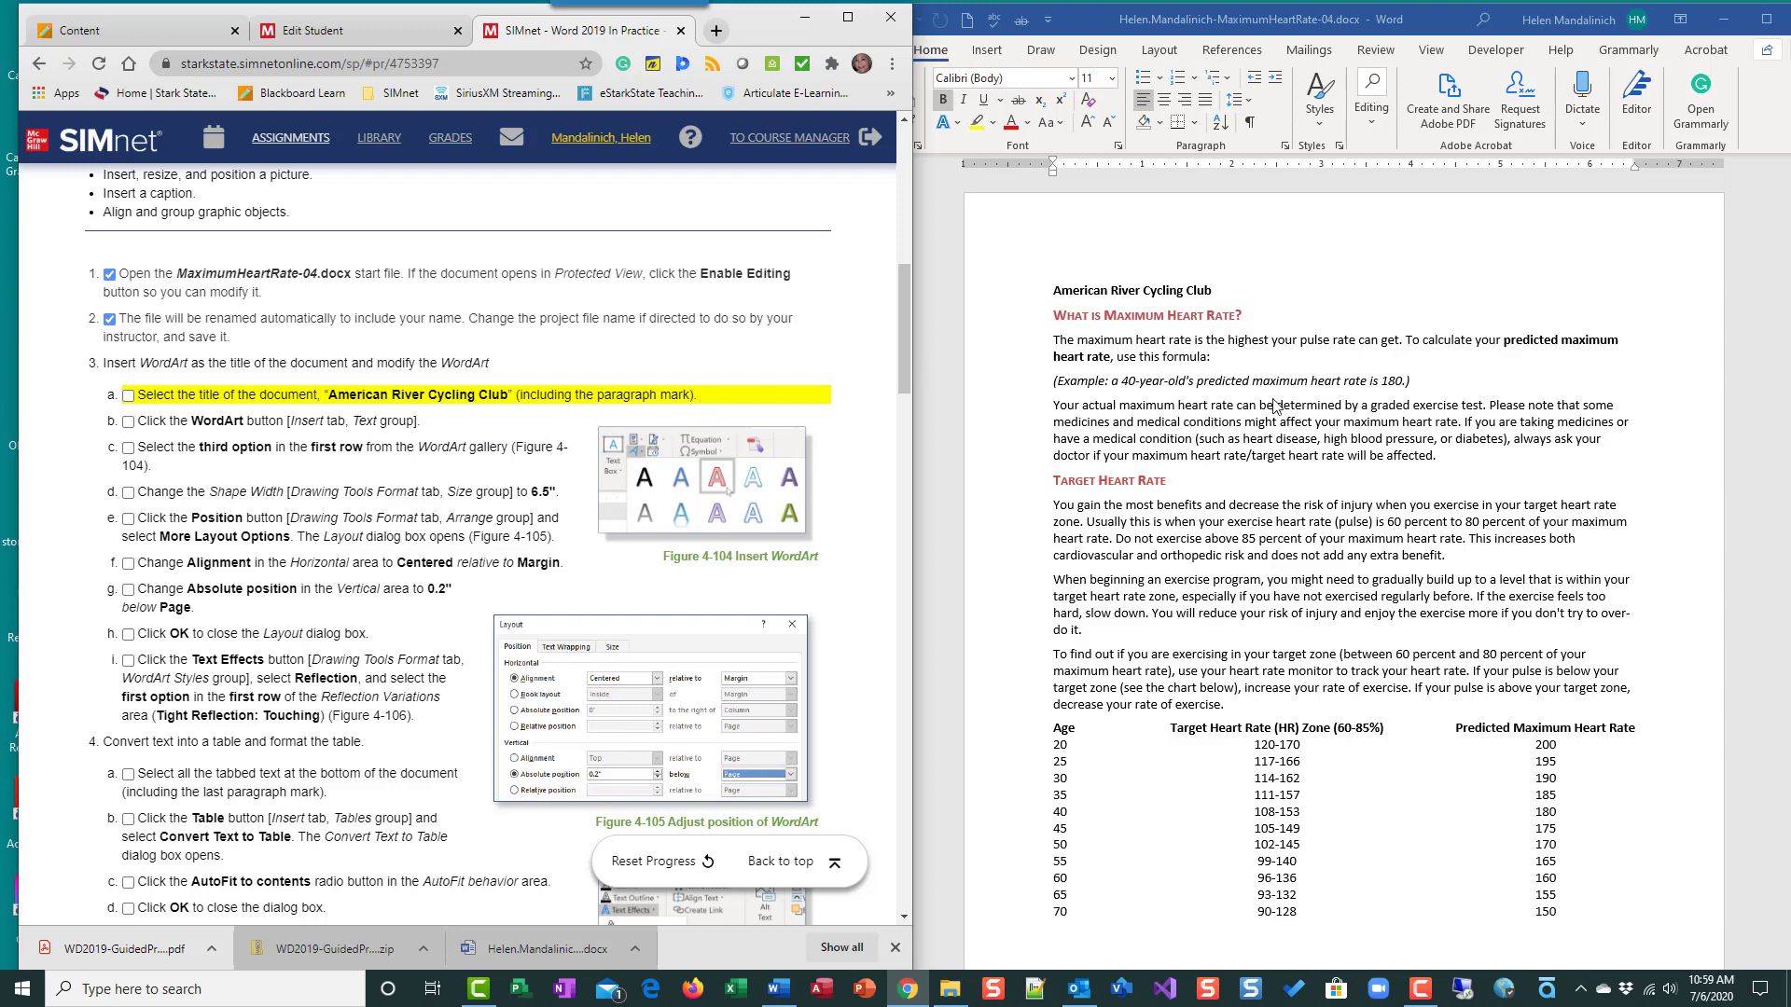
- Select the title "American River Cycling Club" including its paragraph mark, with formatting marks shown, and check off instruction 3a
left_click(1007, 299)
left_click(970, 300)
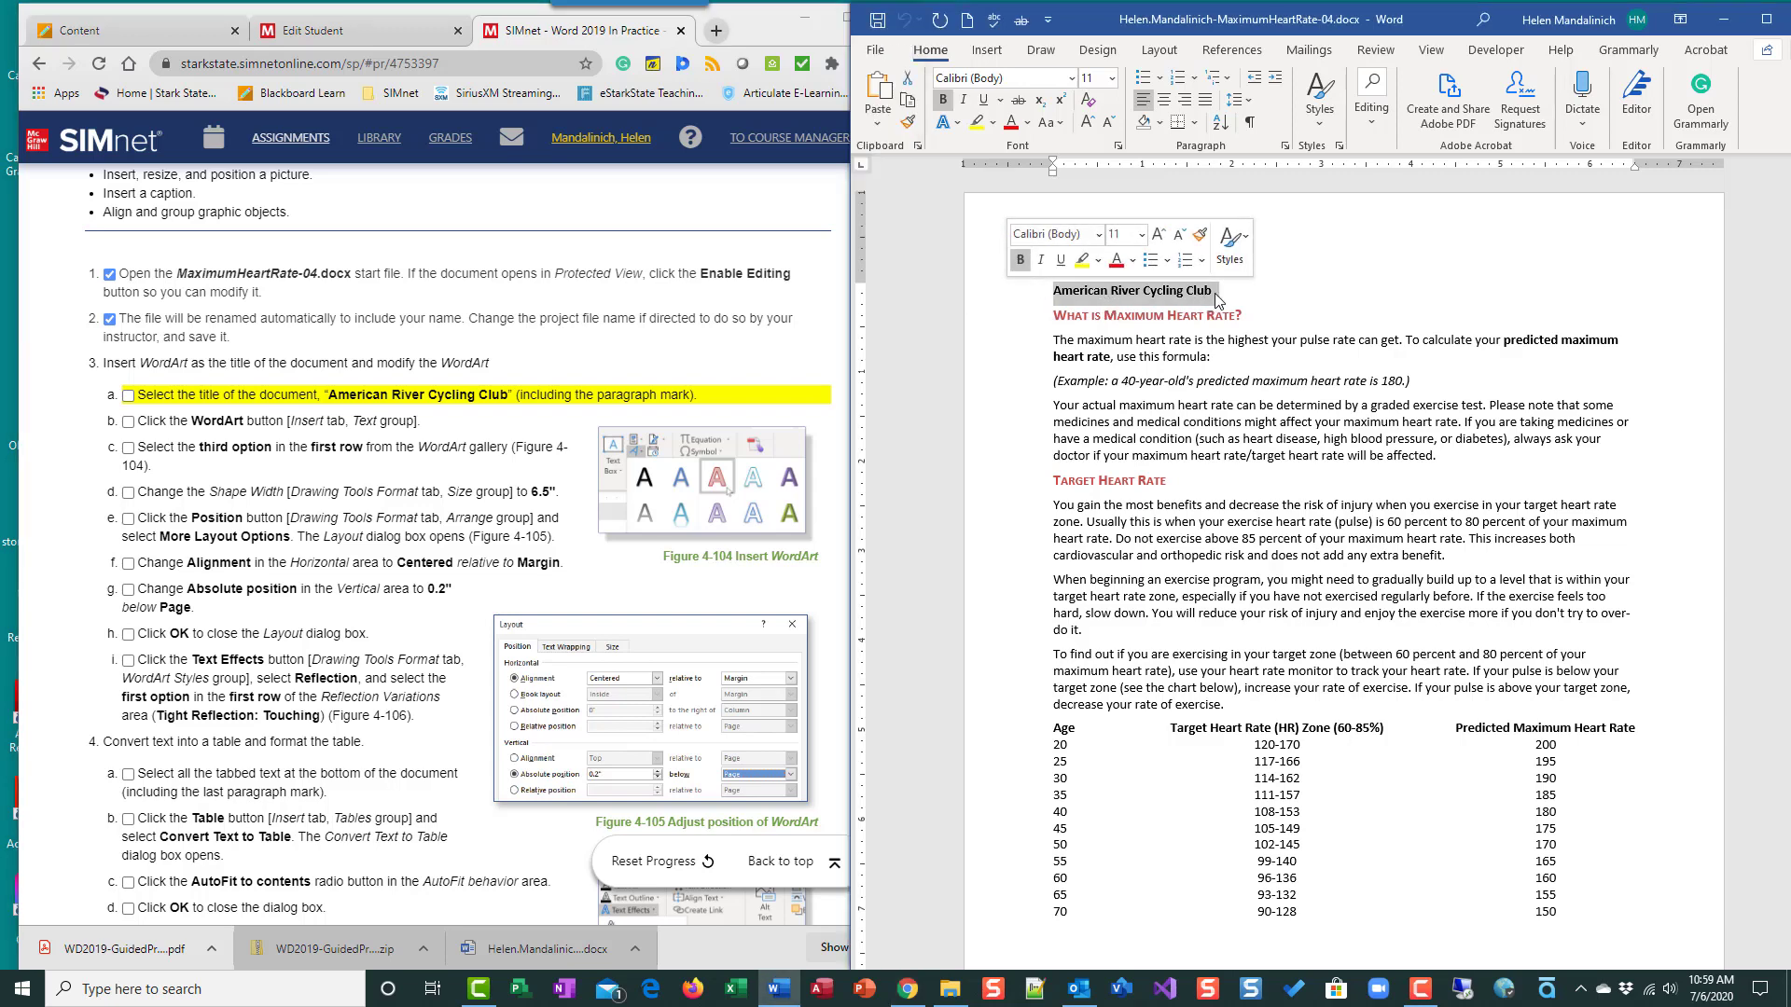
left_click(1251, 125)
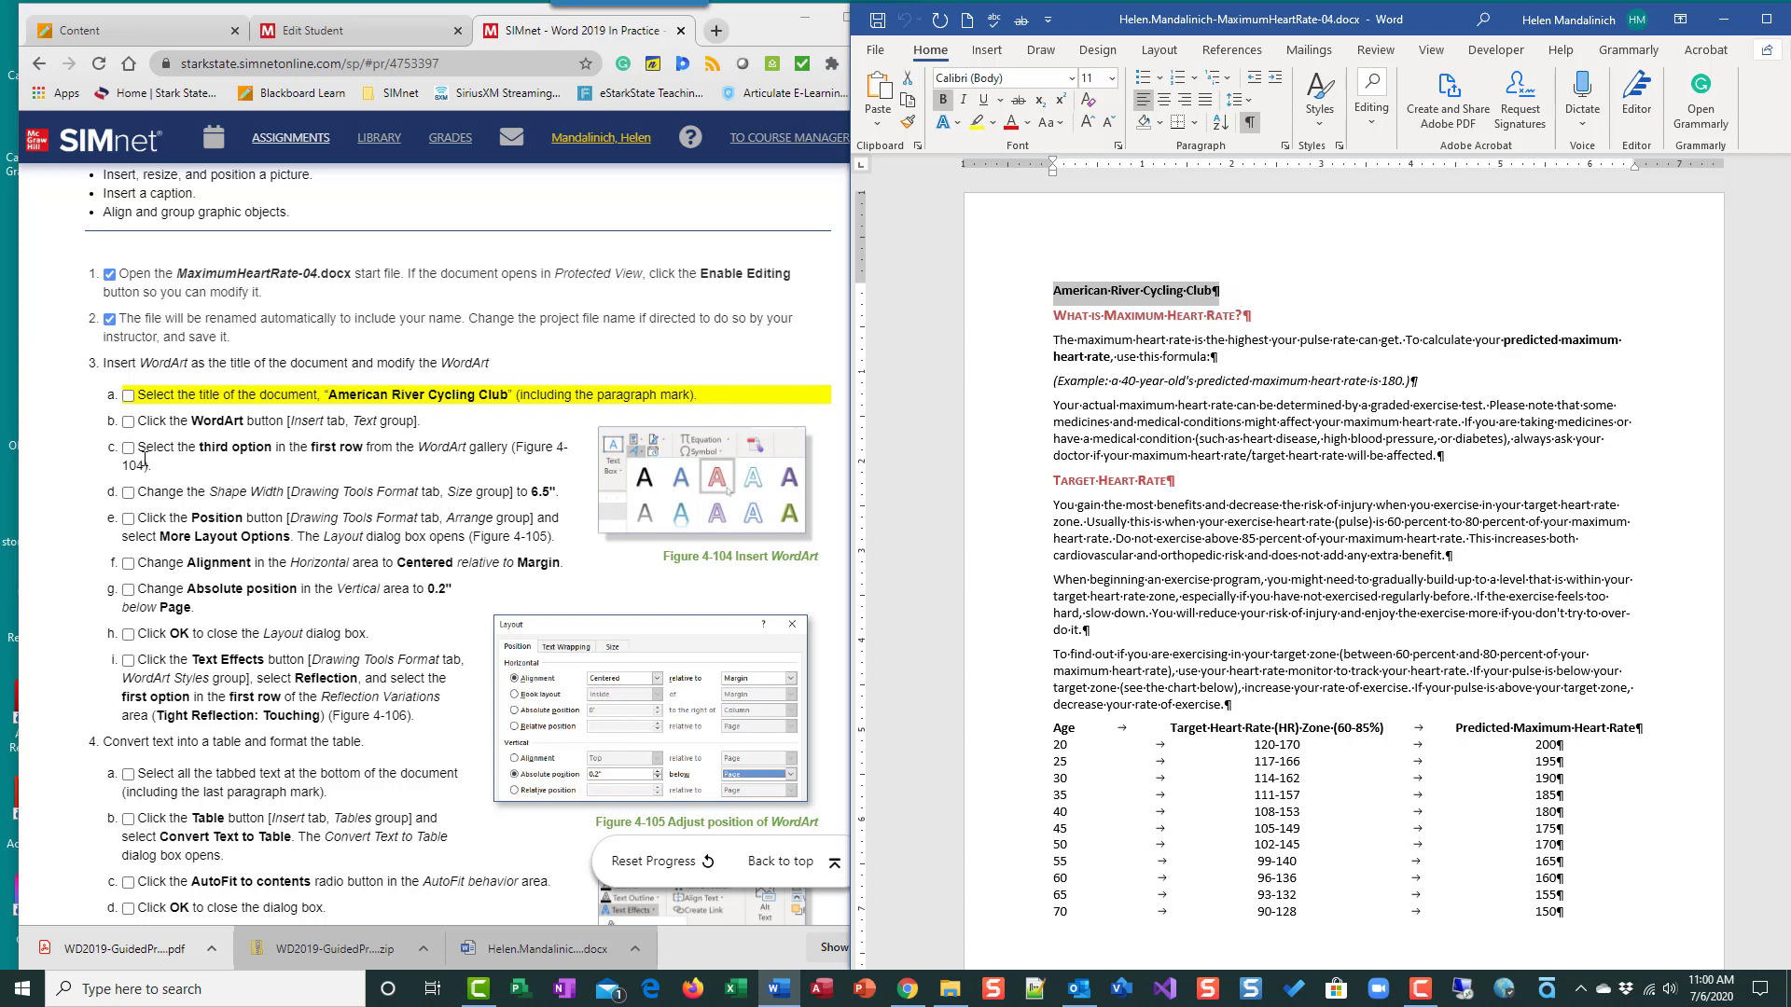
left_click(128, 397)
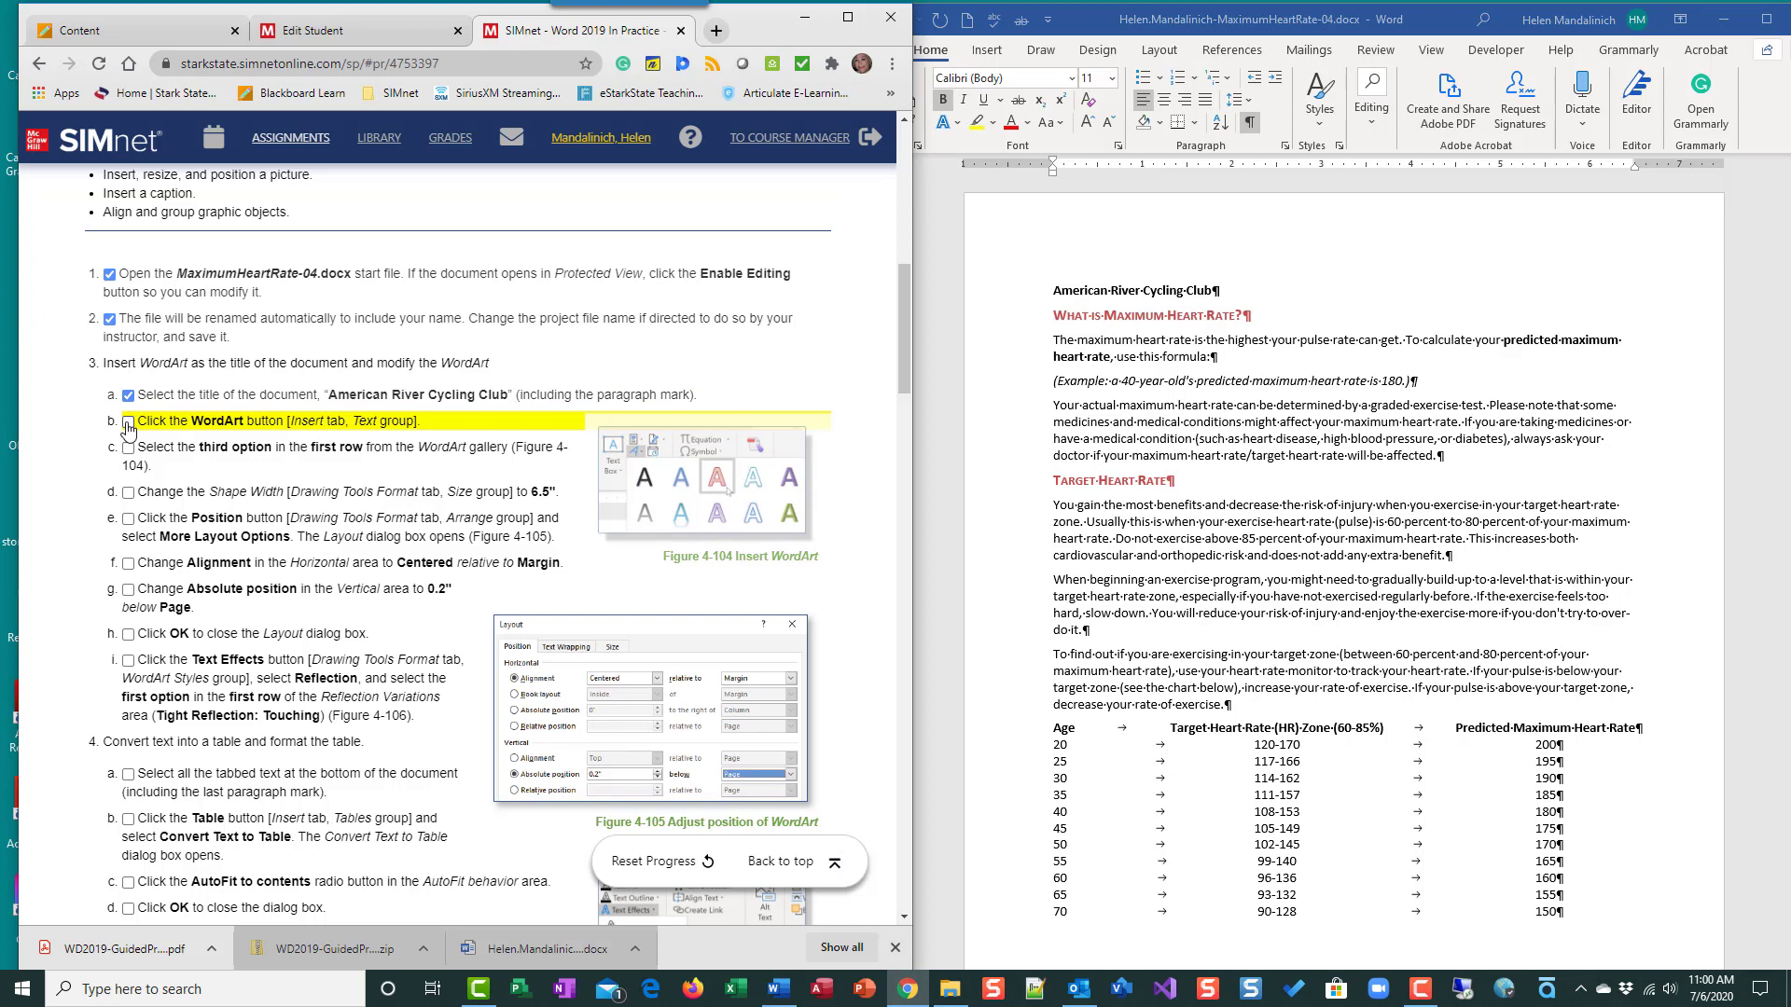
- Turn the selected title into WordArt using the third style in the first row, and check off instructions 3b and 3c
left_click(986, 51)
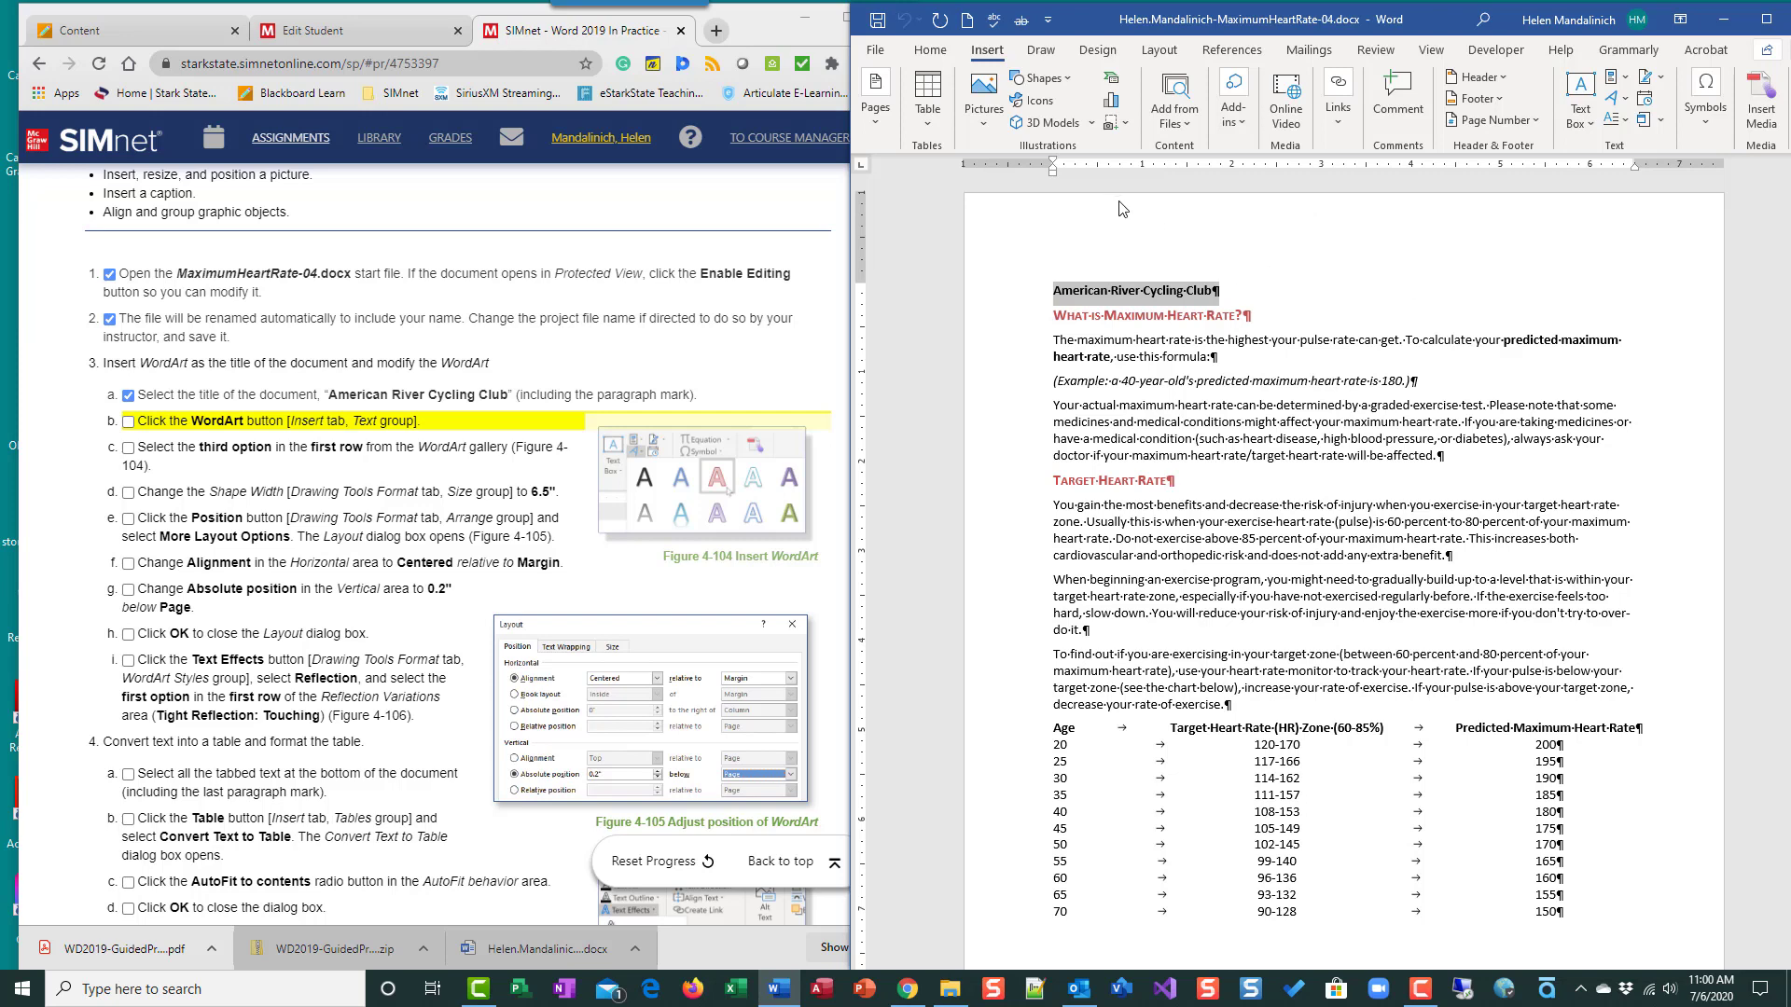
left_click(1624, 105)
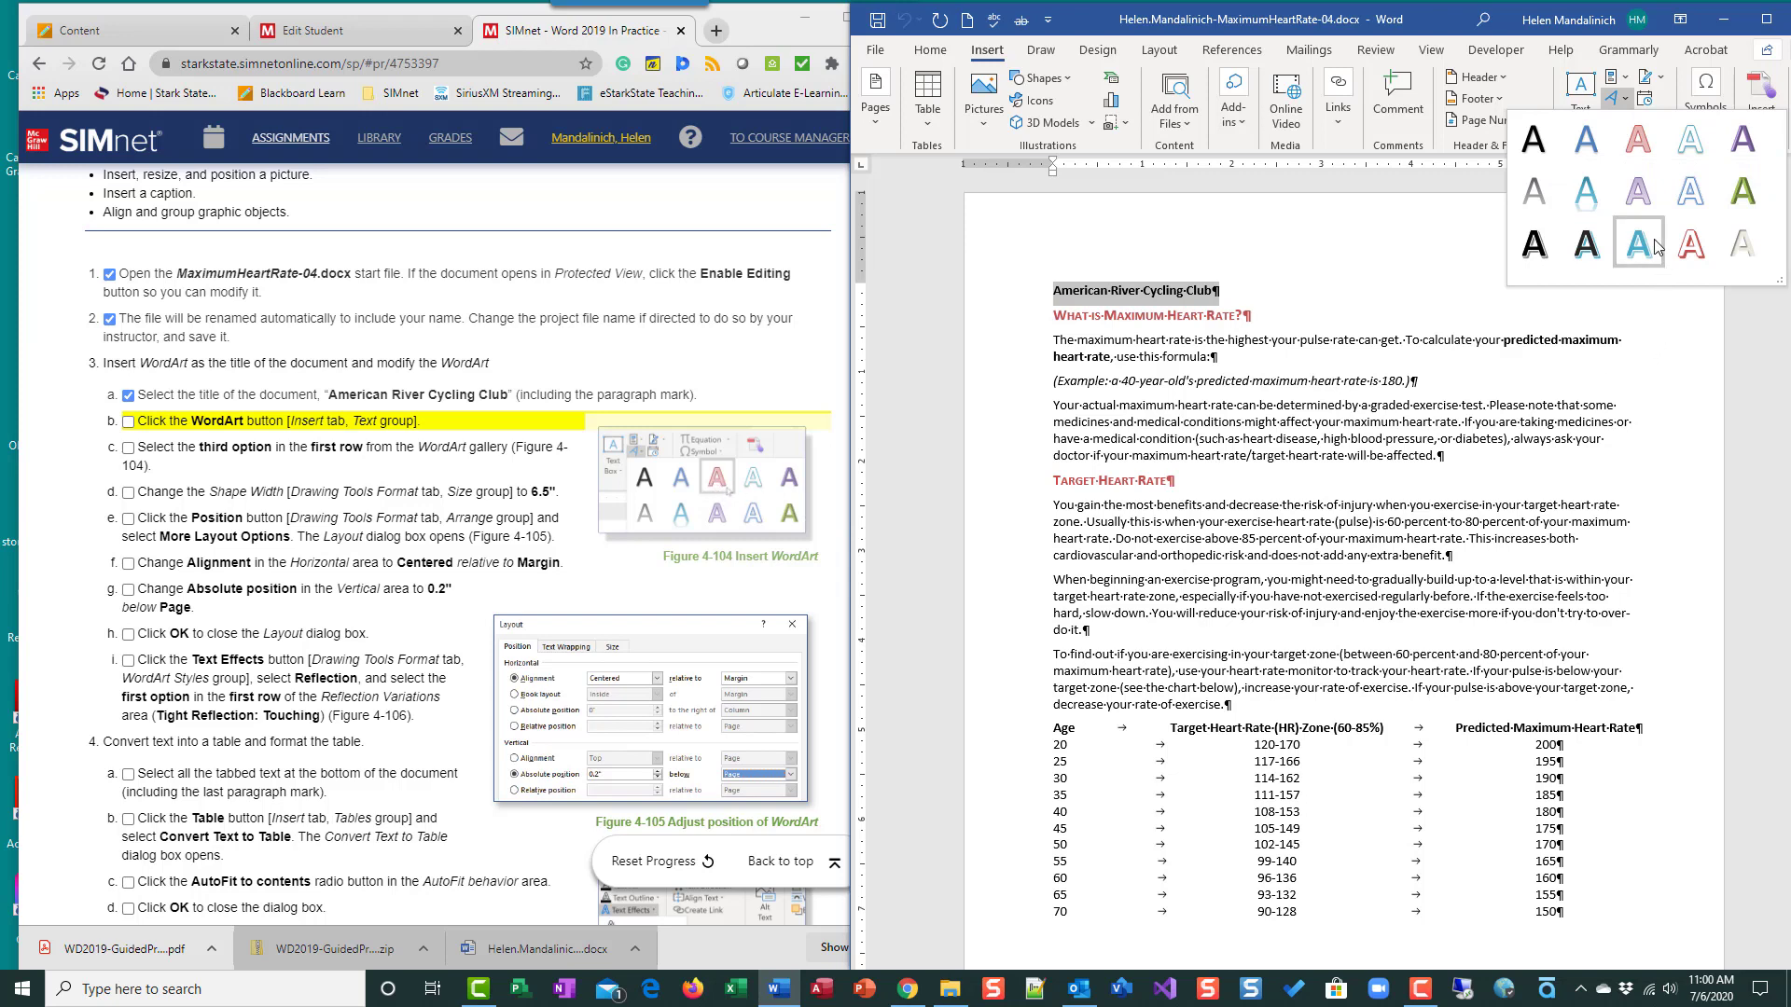
left_click(1638, 141)
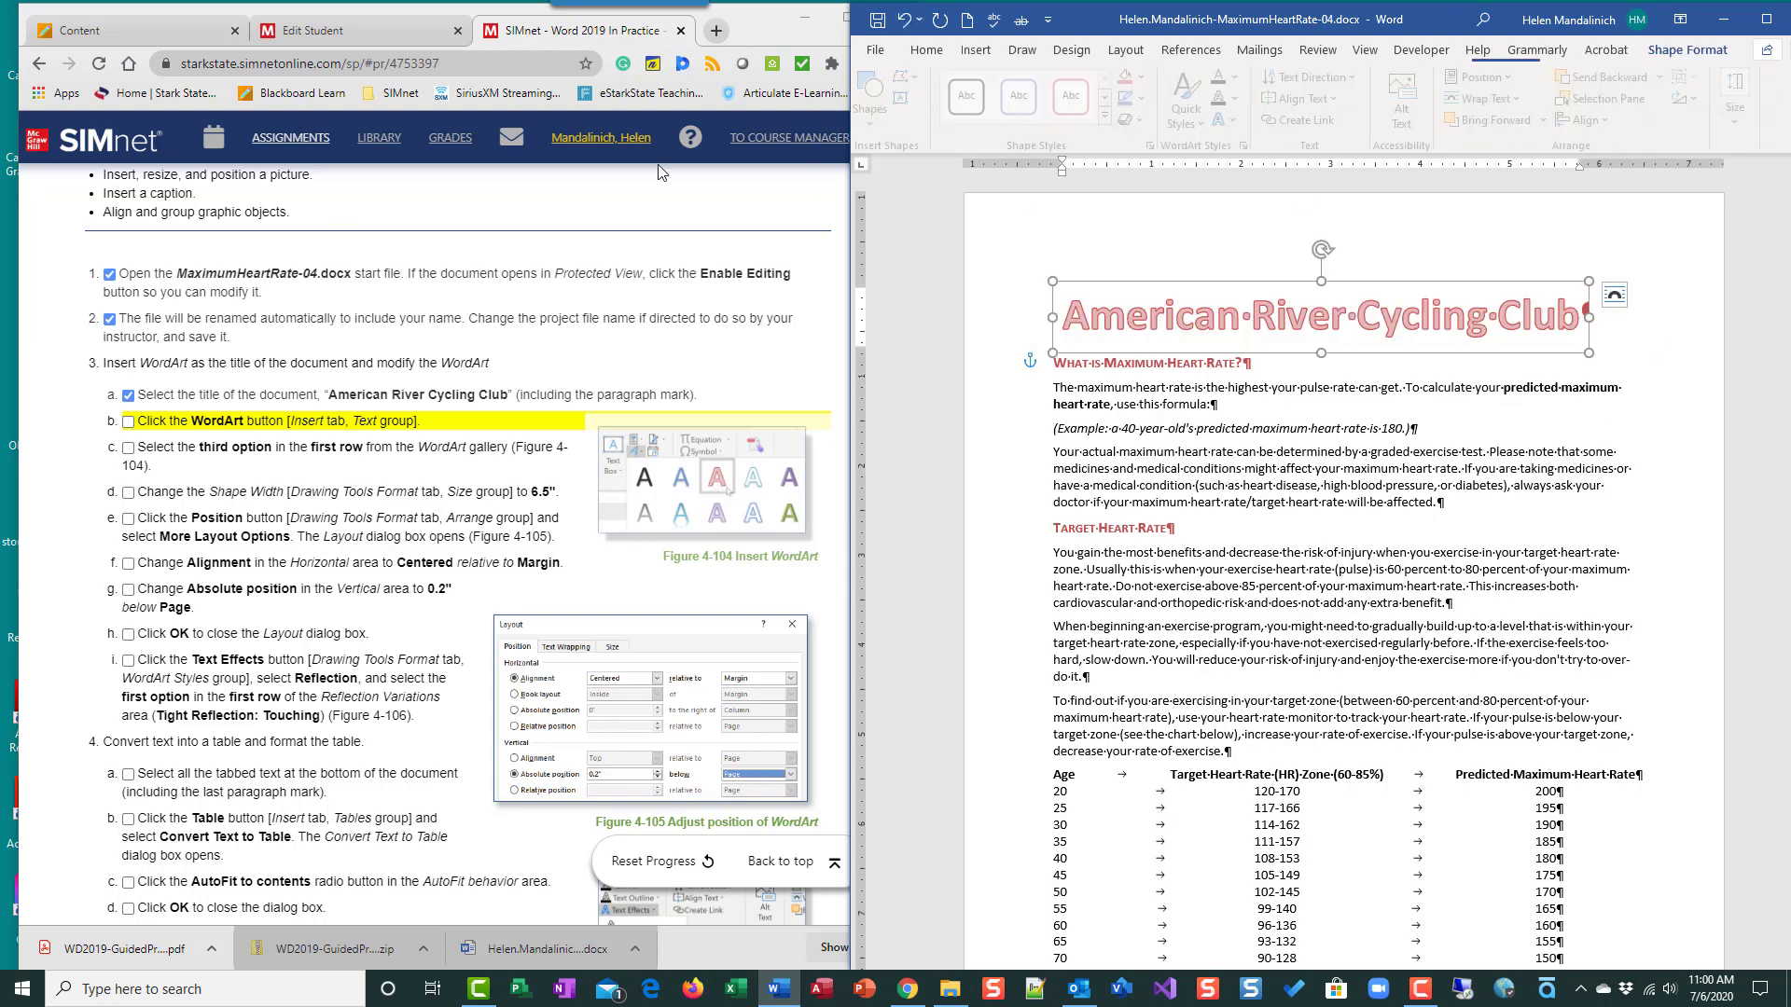
left_click(130, 423)
left_click(129, 449)
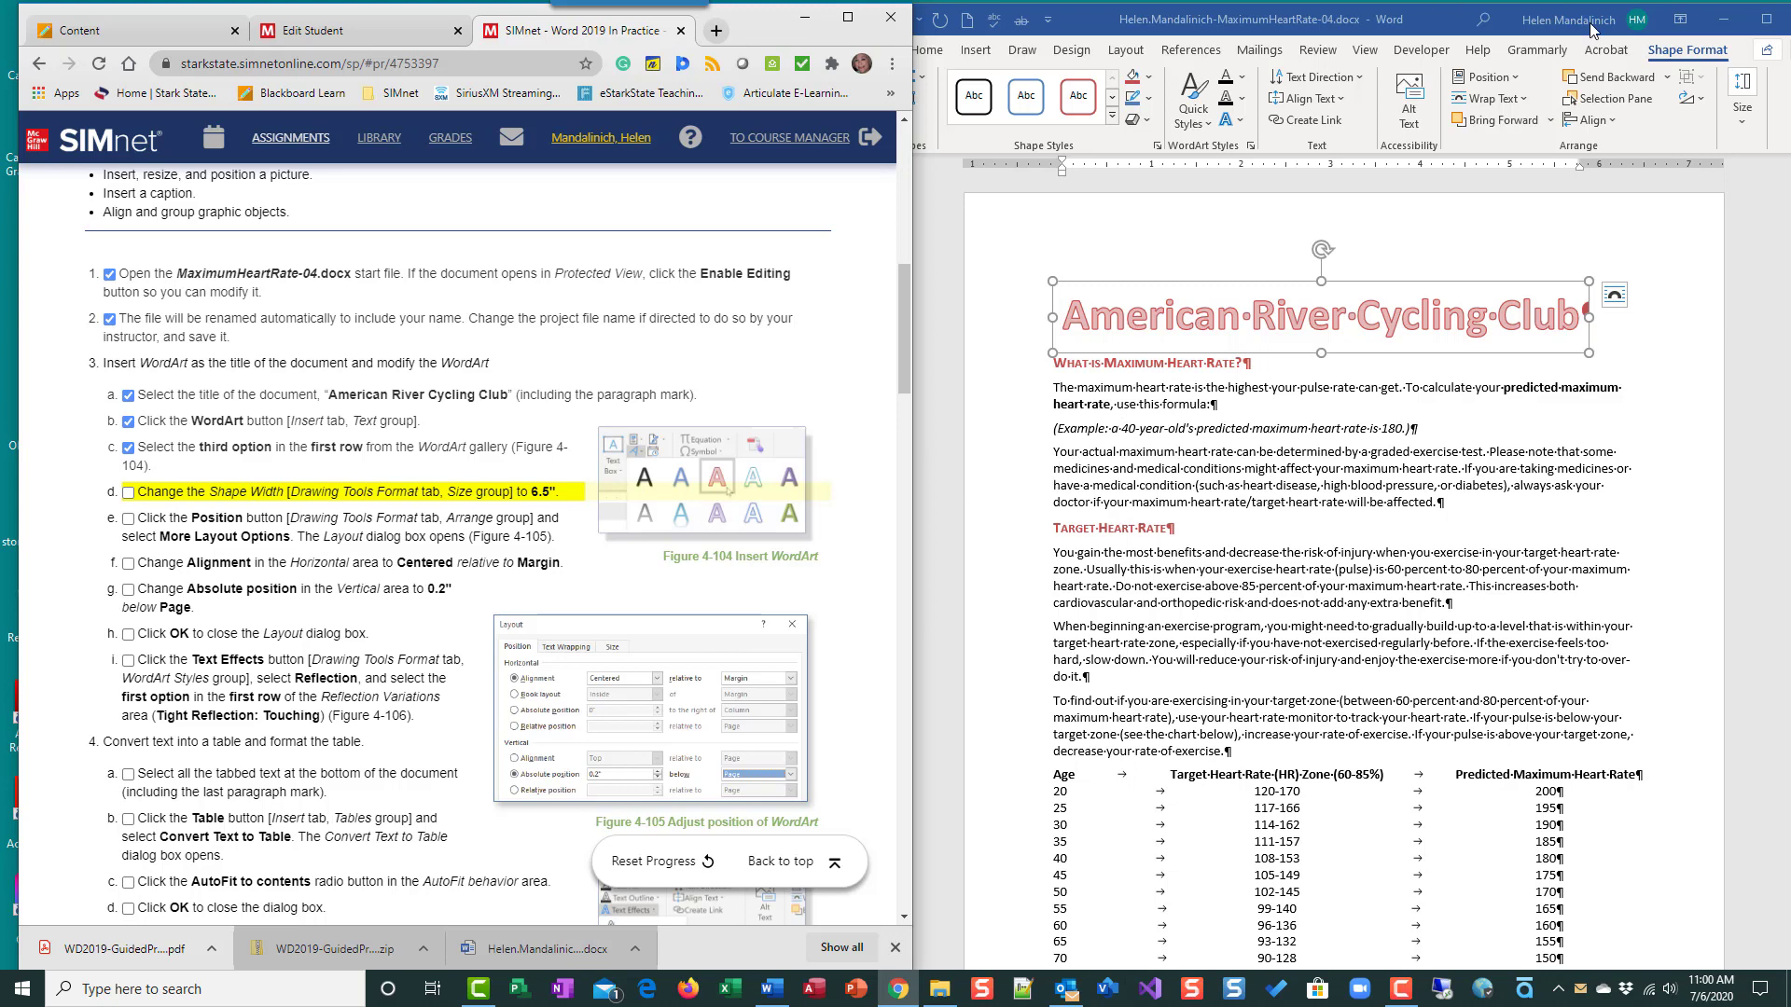
- Set the title WordArt's shape width to 6.5" and check off instruction 3d
left_click(1703, 53)
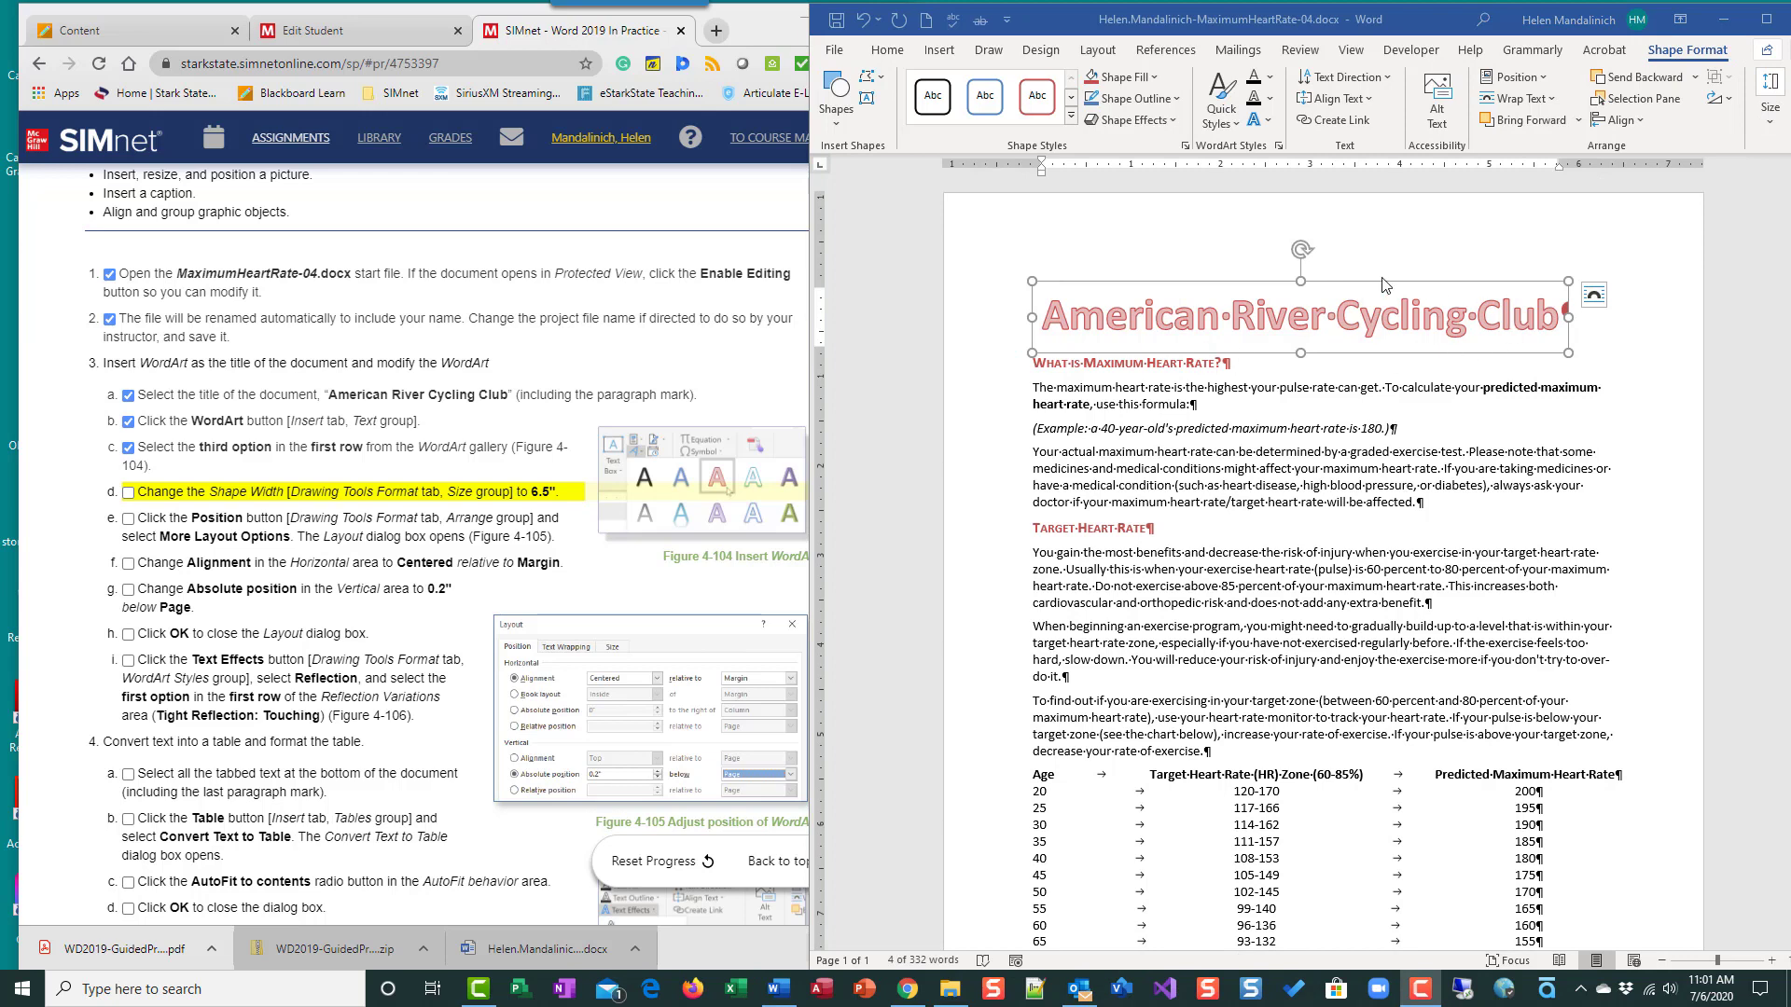
left_click(1769, 120)
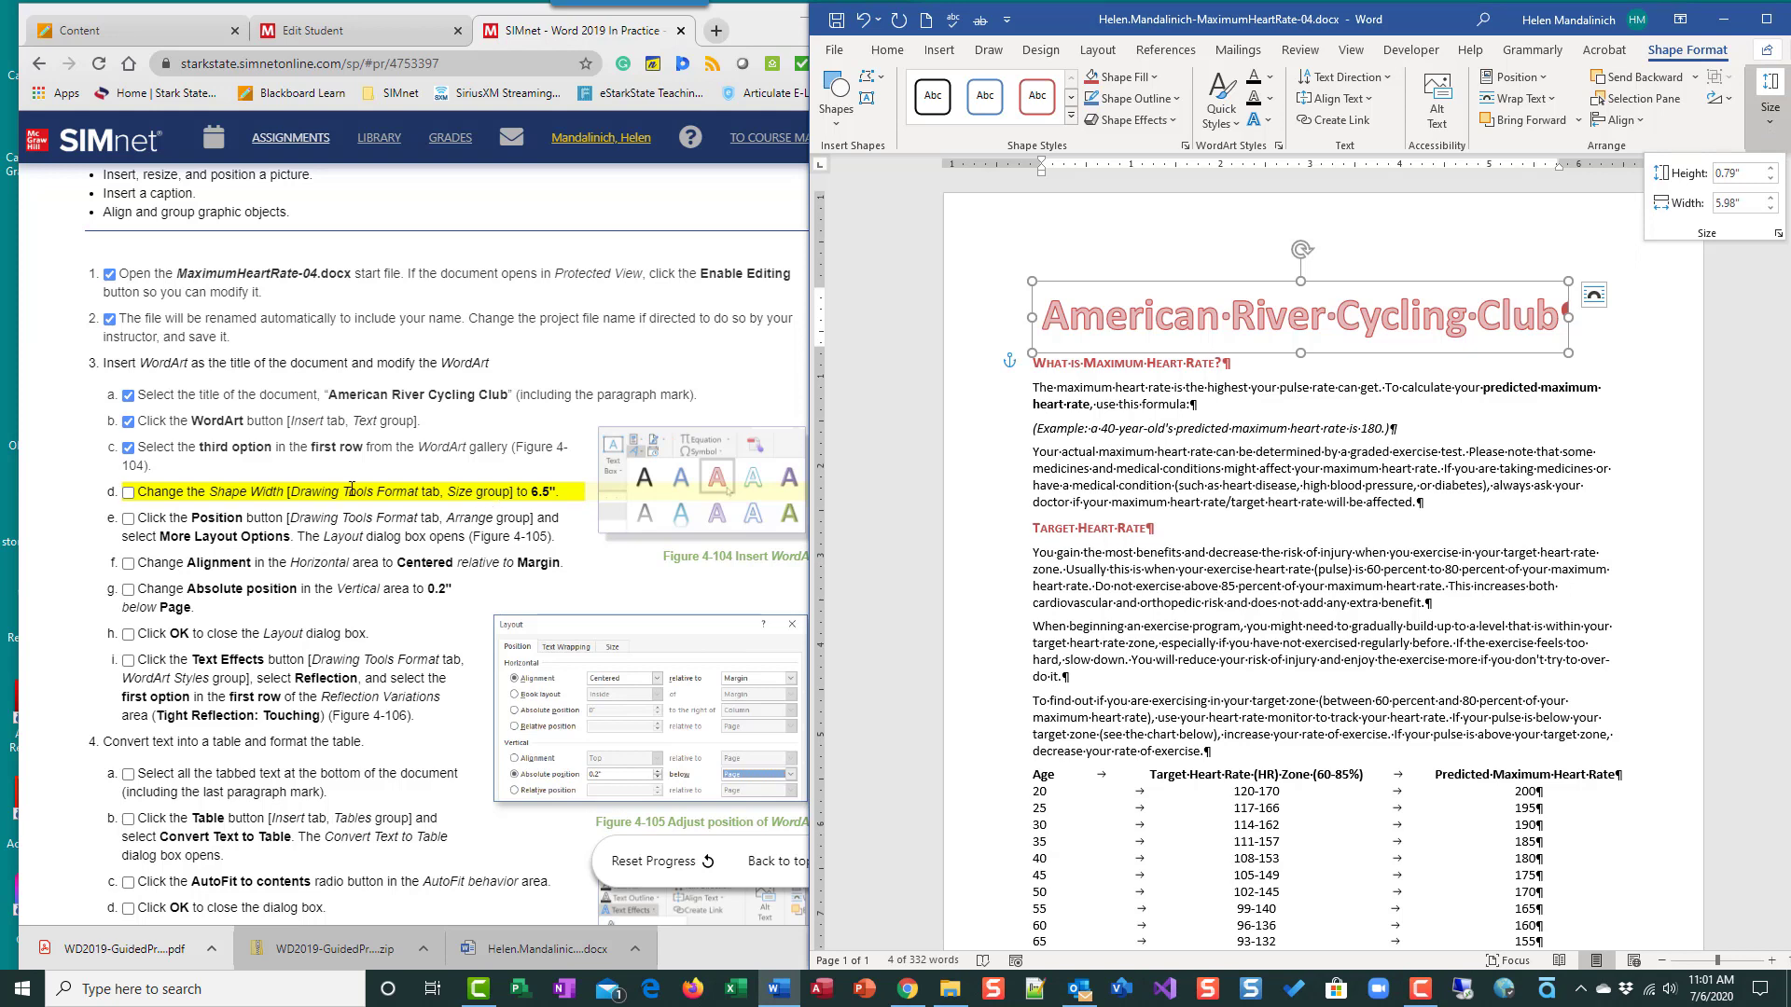
left_click(1771, 198)
left_click(1771, 198)
left_click(1771, 198)
left_click(1771, 198)
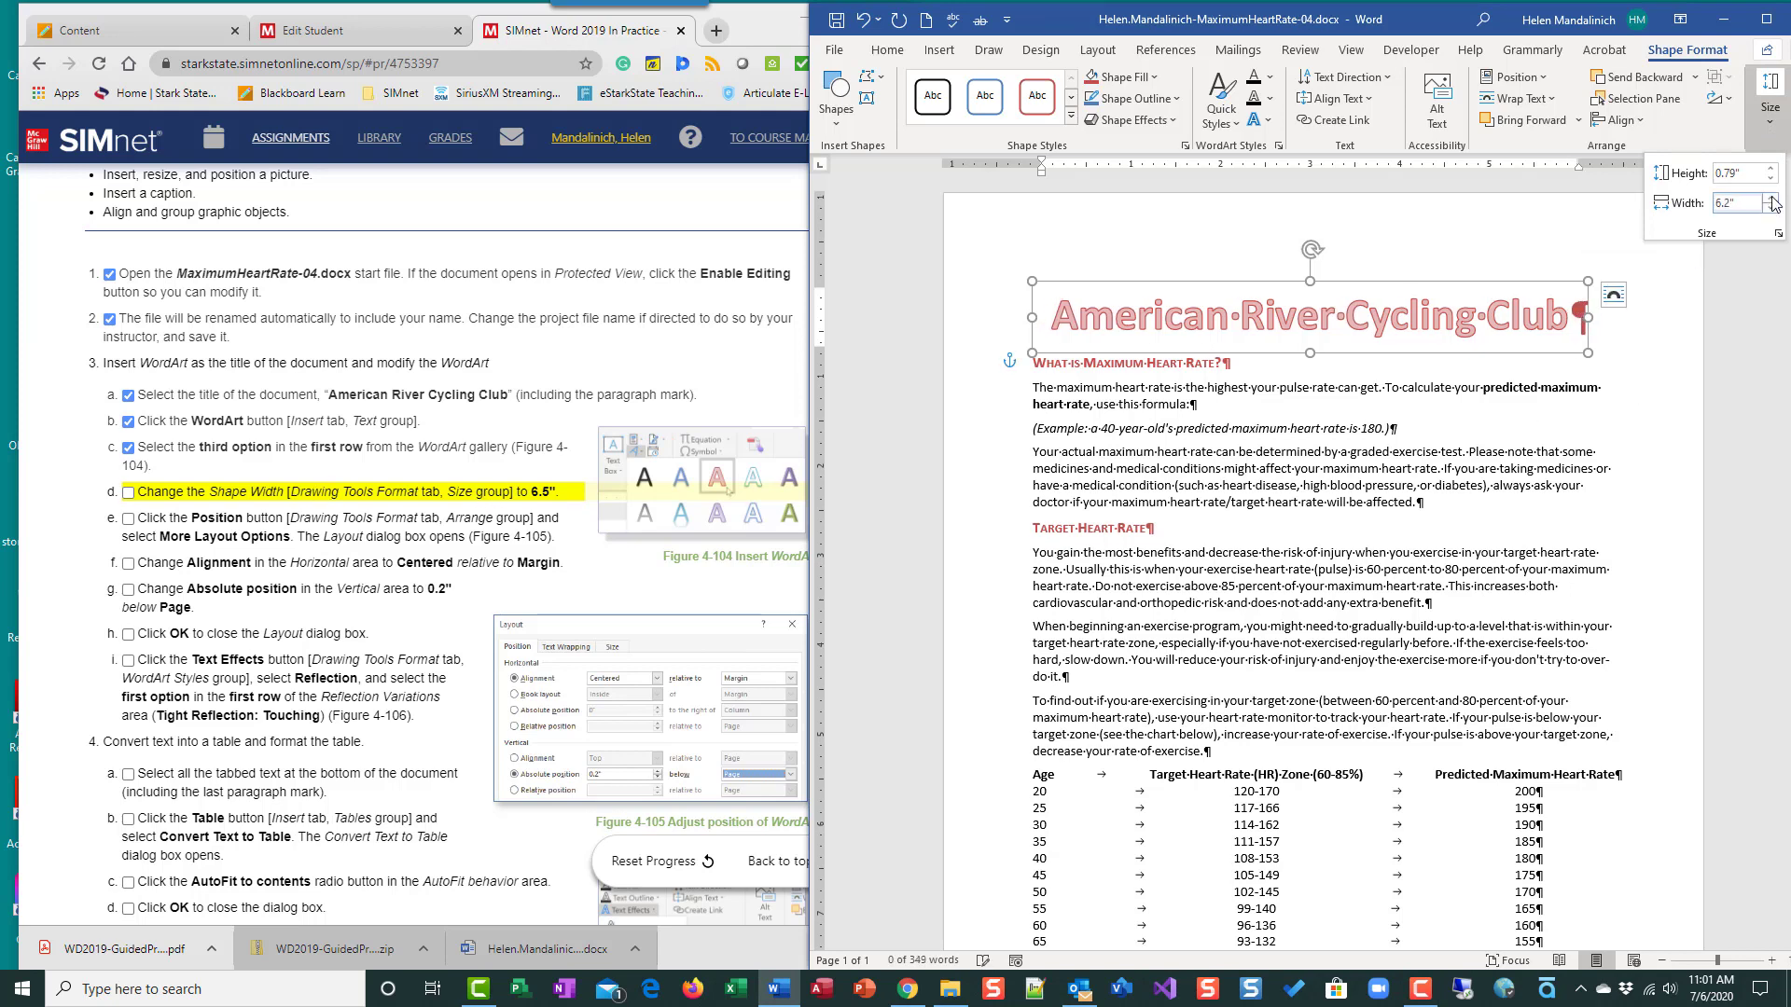
left_click(1771, 198)
left_click(1771, 198)
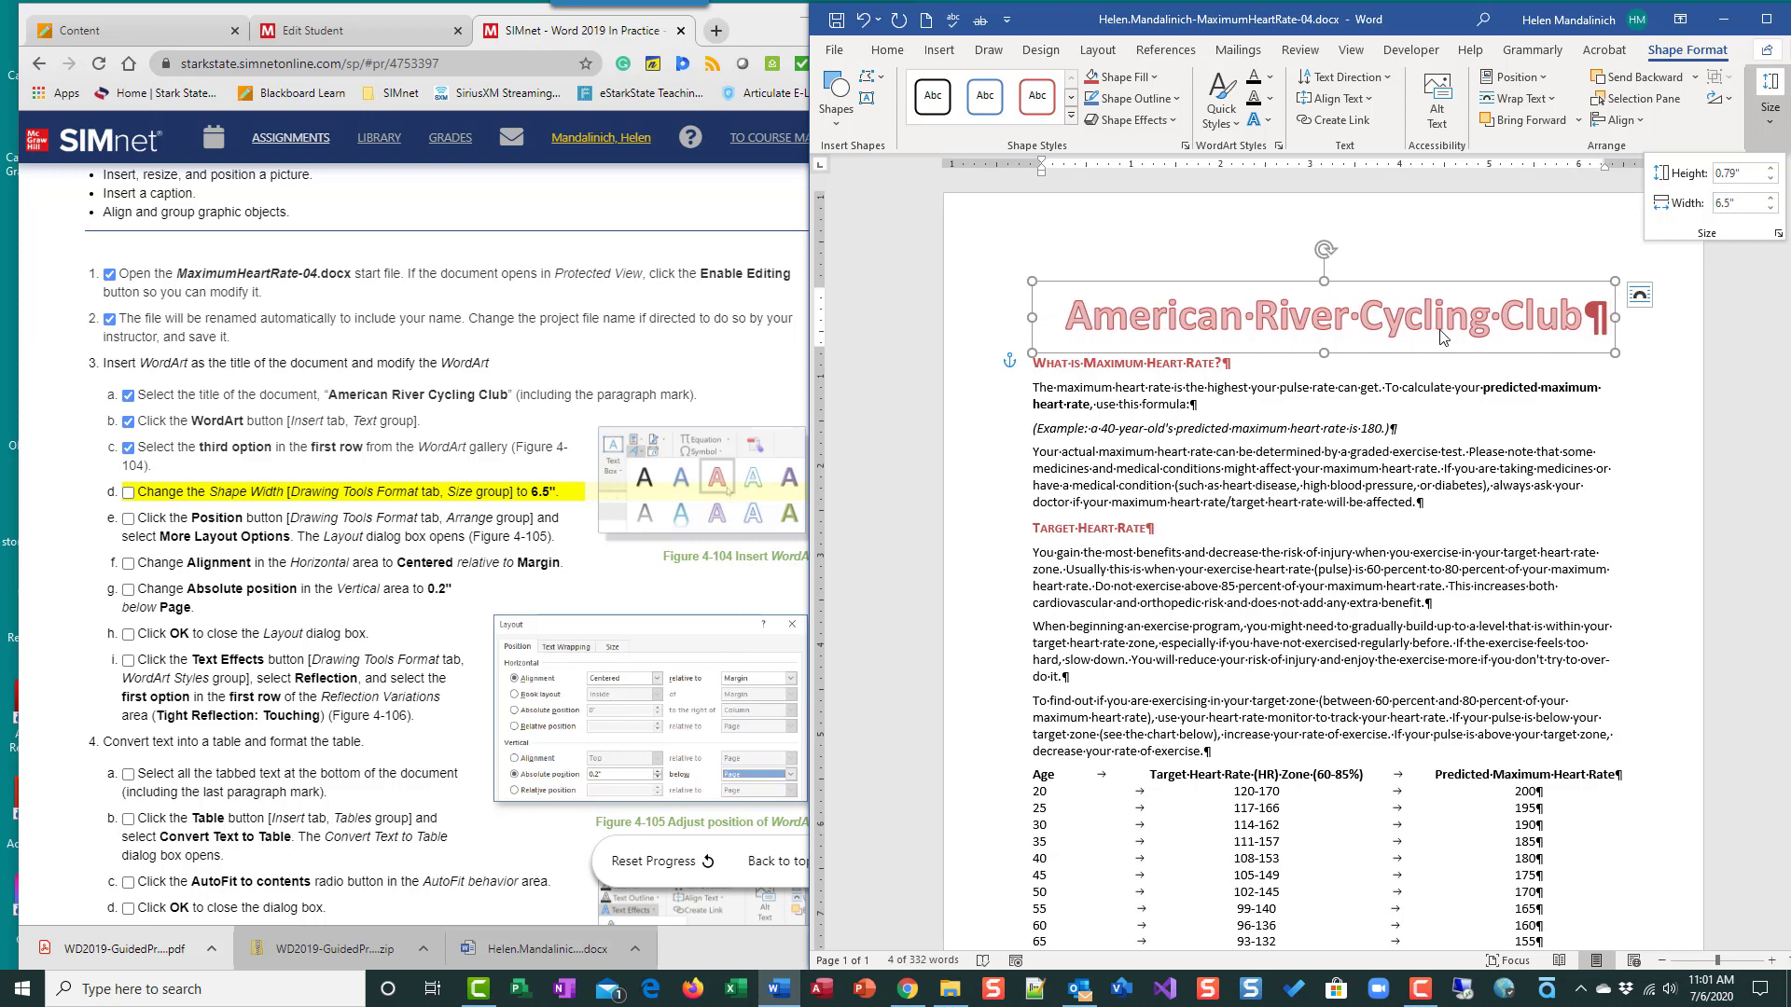
left_click(128, 493)
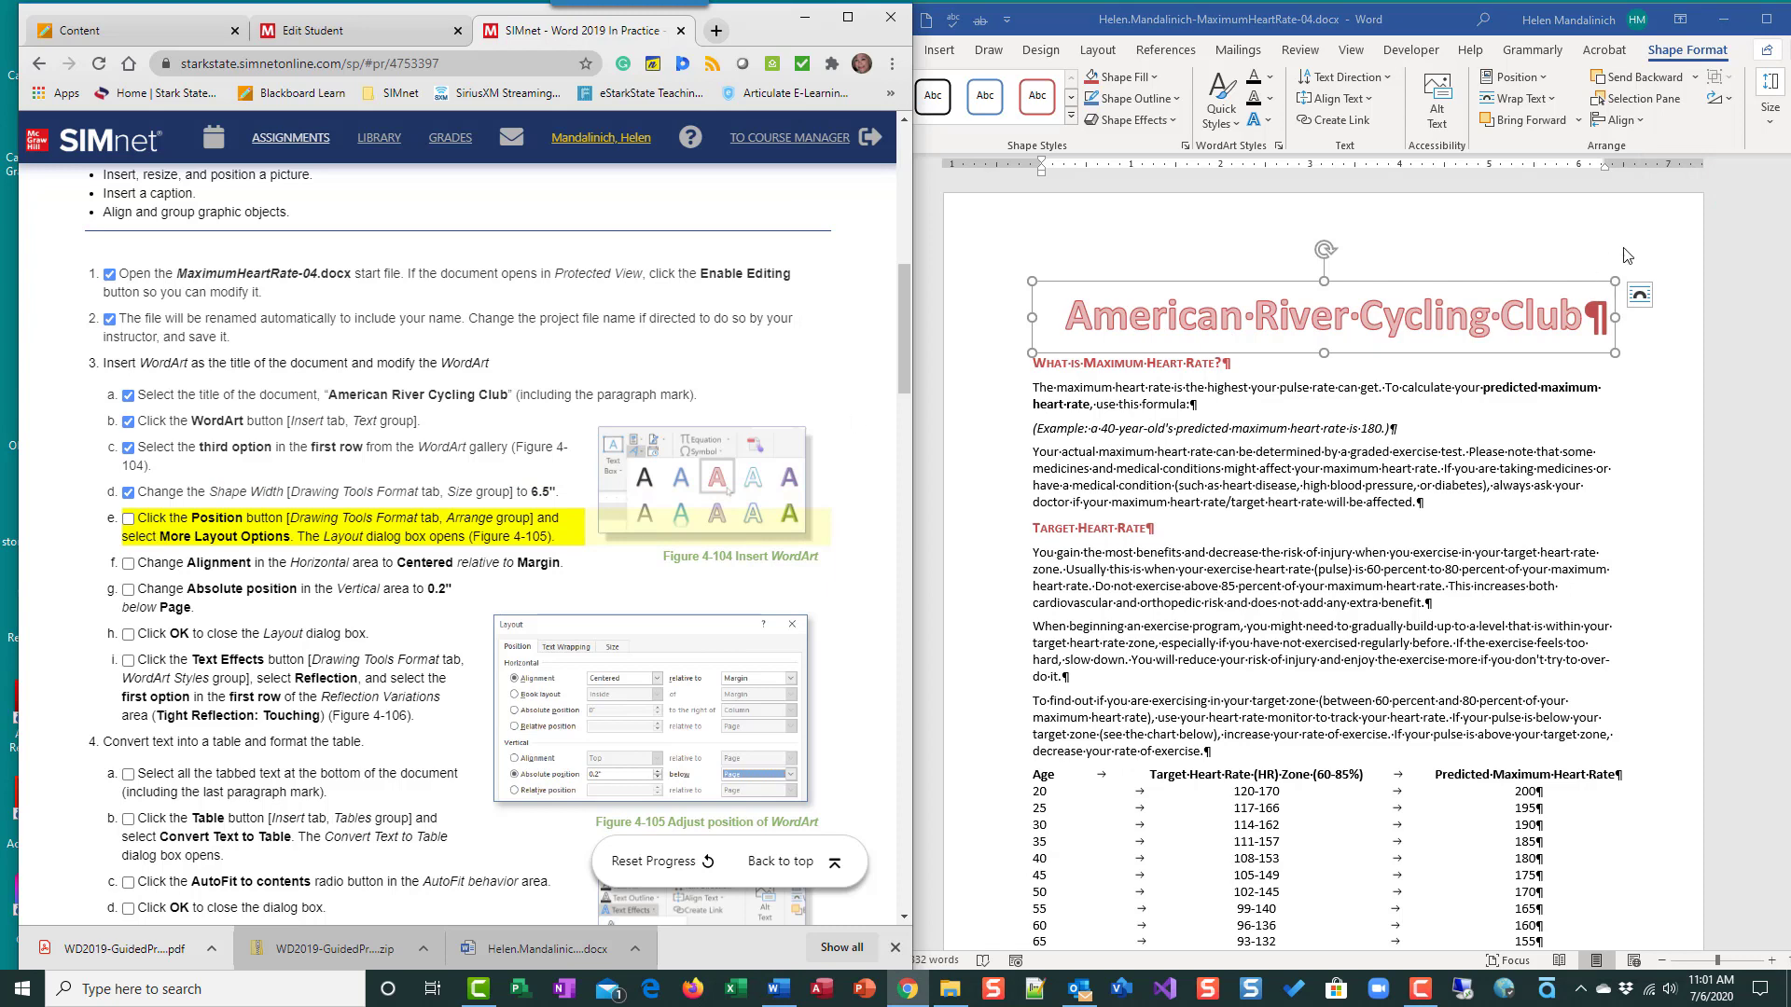
- In the title WordArt's layout options, set the horizontal alignment to Centered relative to Margin, and check off instructions 3e and 3f
left_click(1545, 84)
left_click(1545, 82)
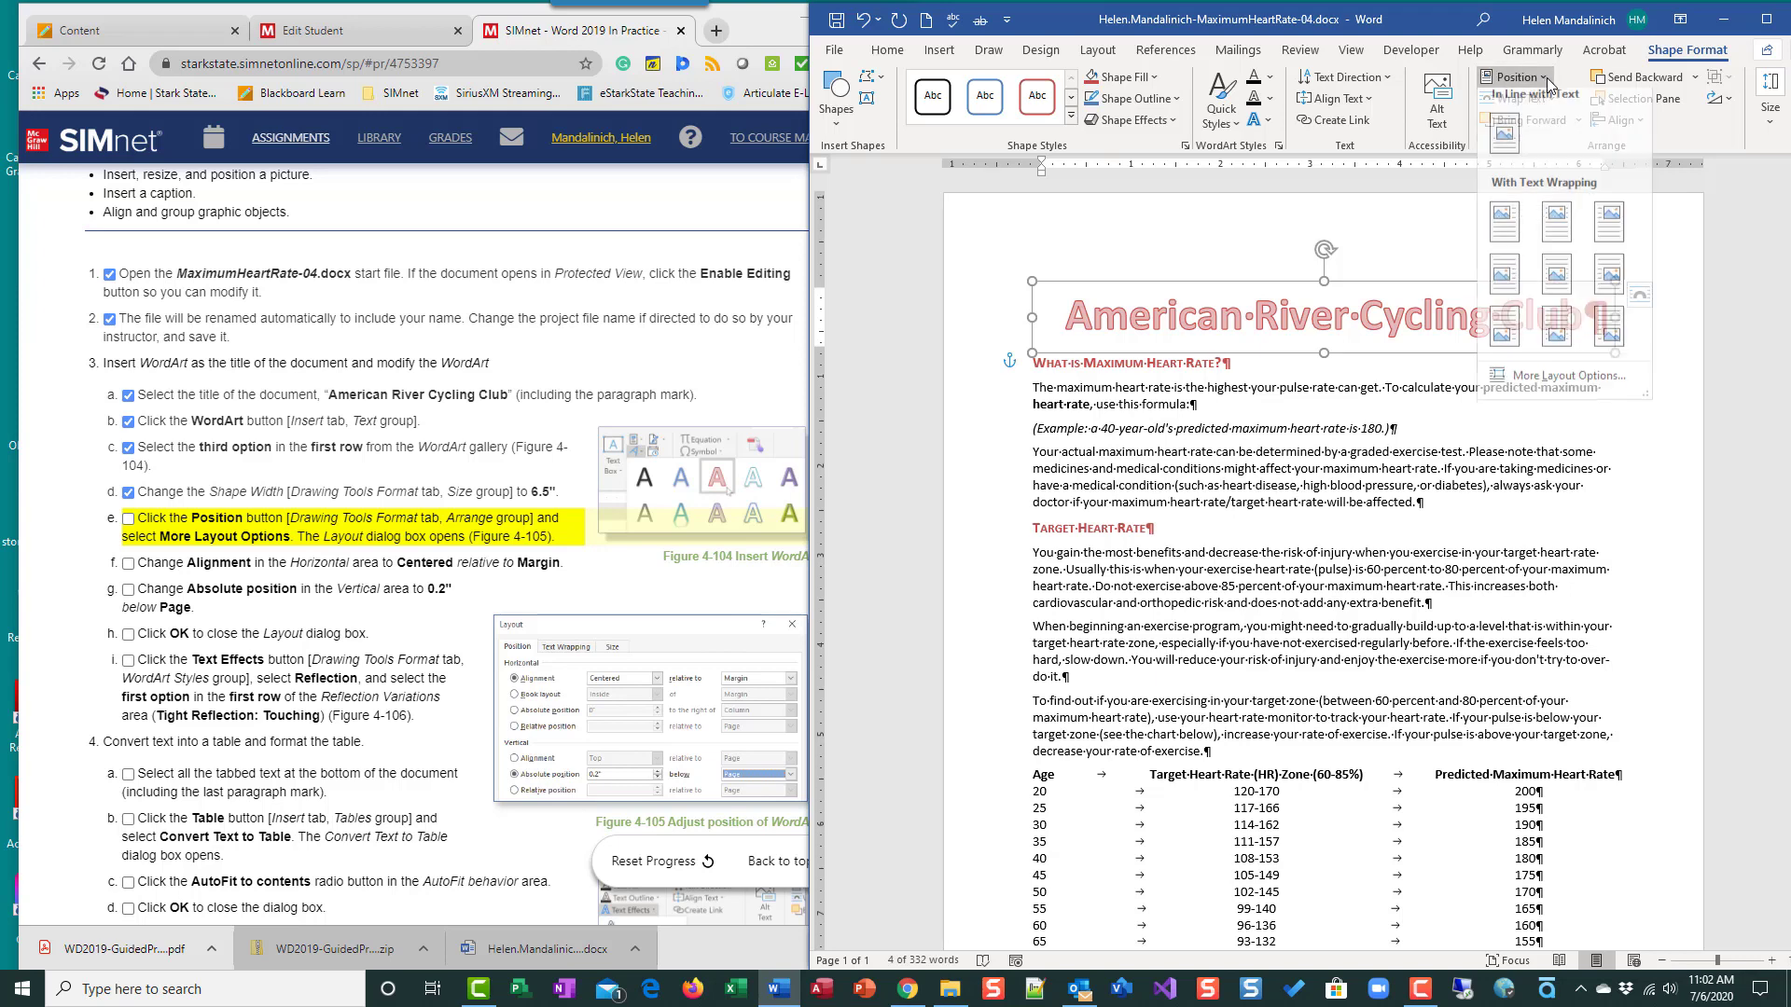
left_click(1539, 385)
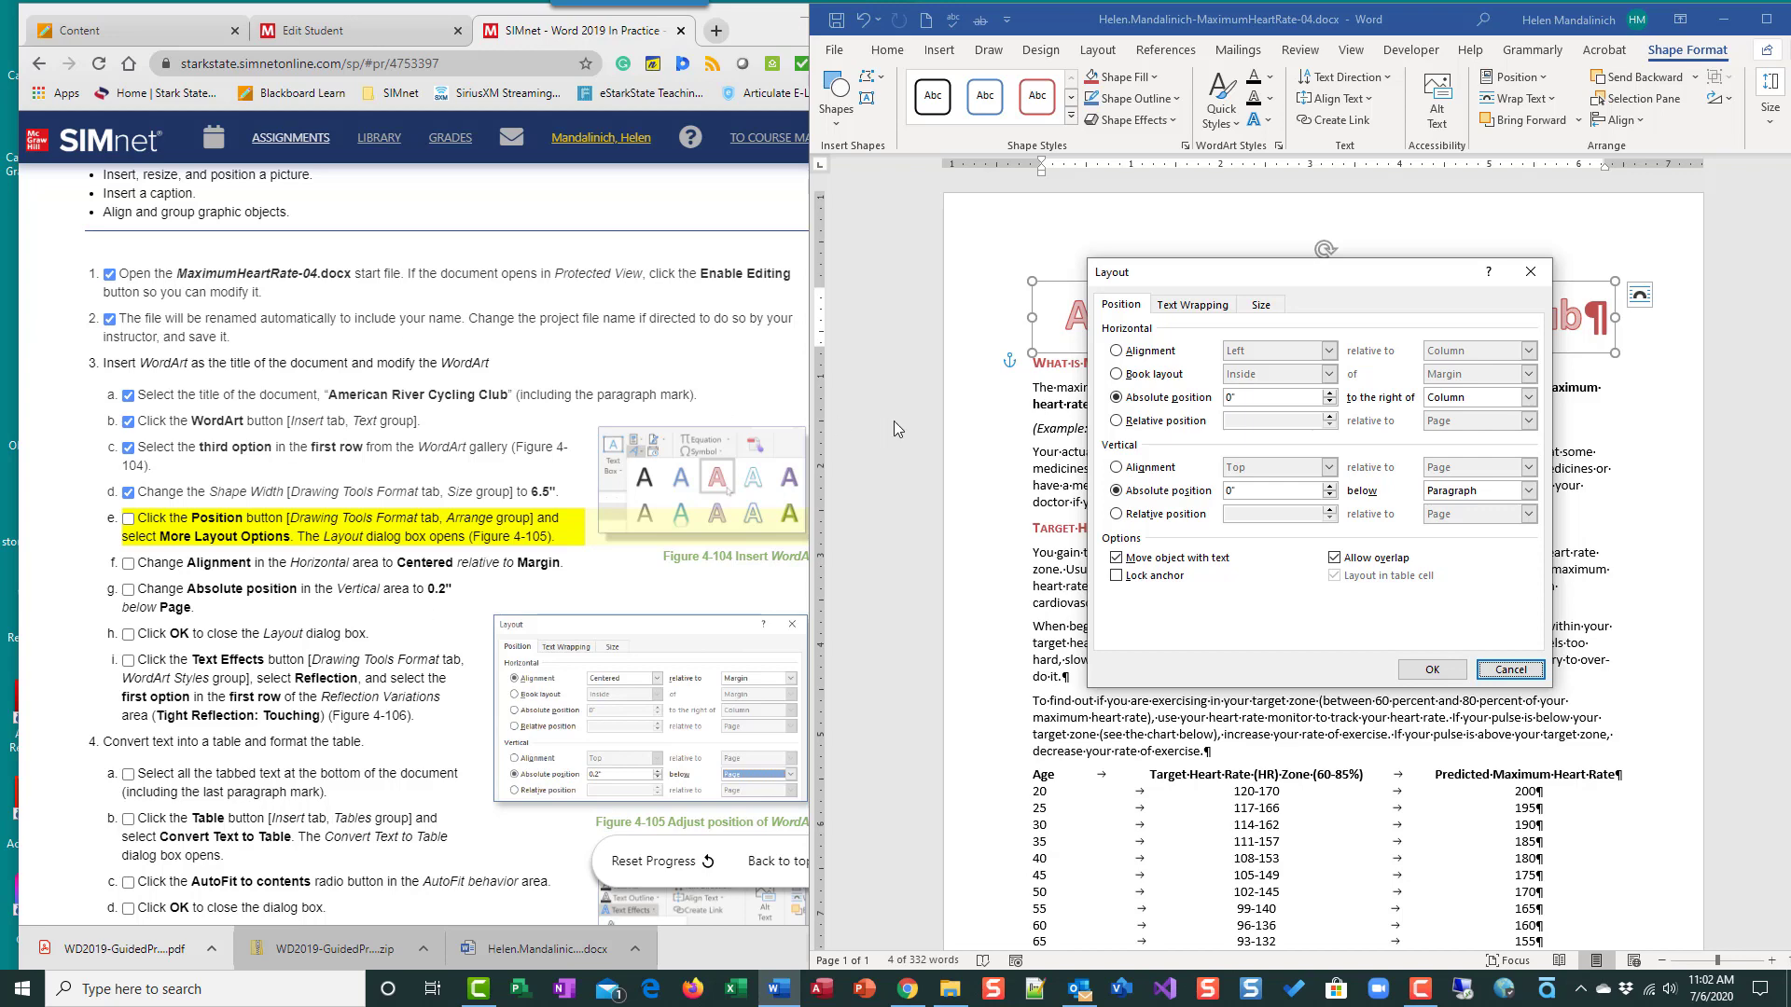
left_click(128, 518)
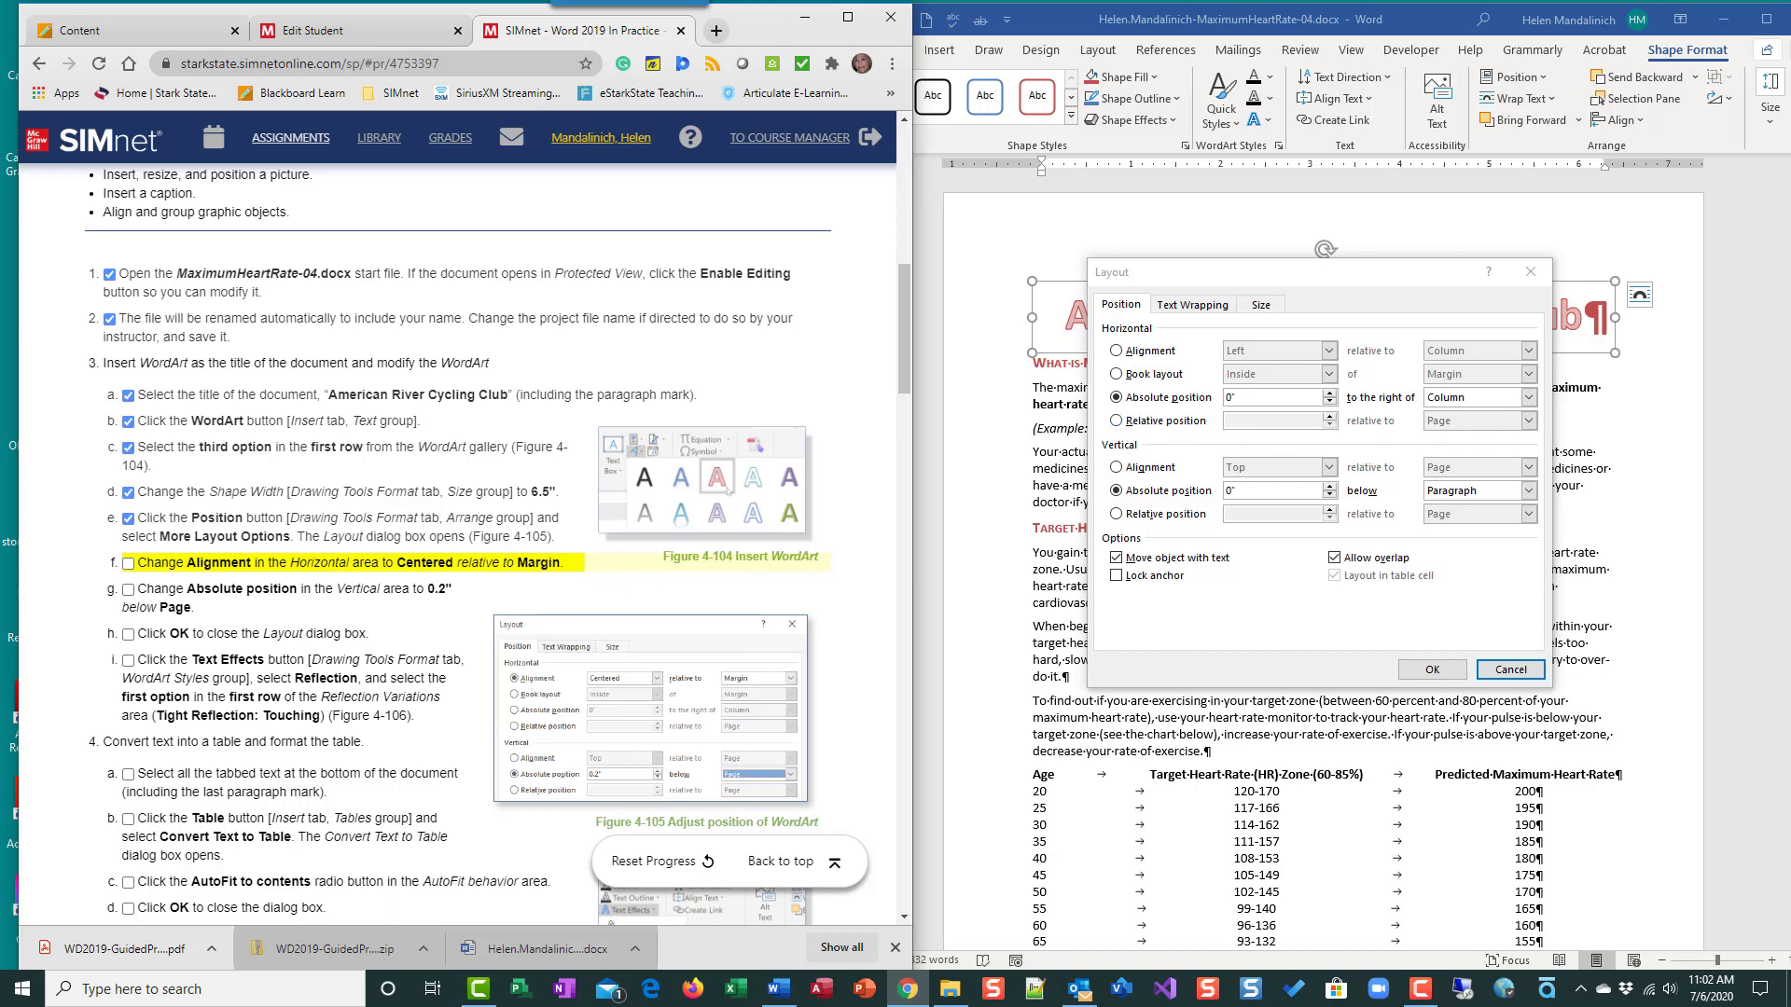
left_click(1116, 397)
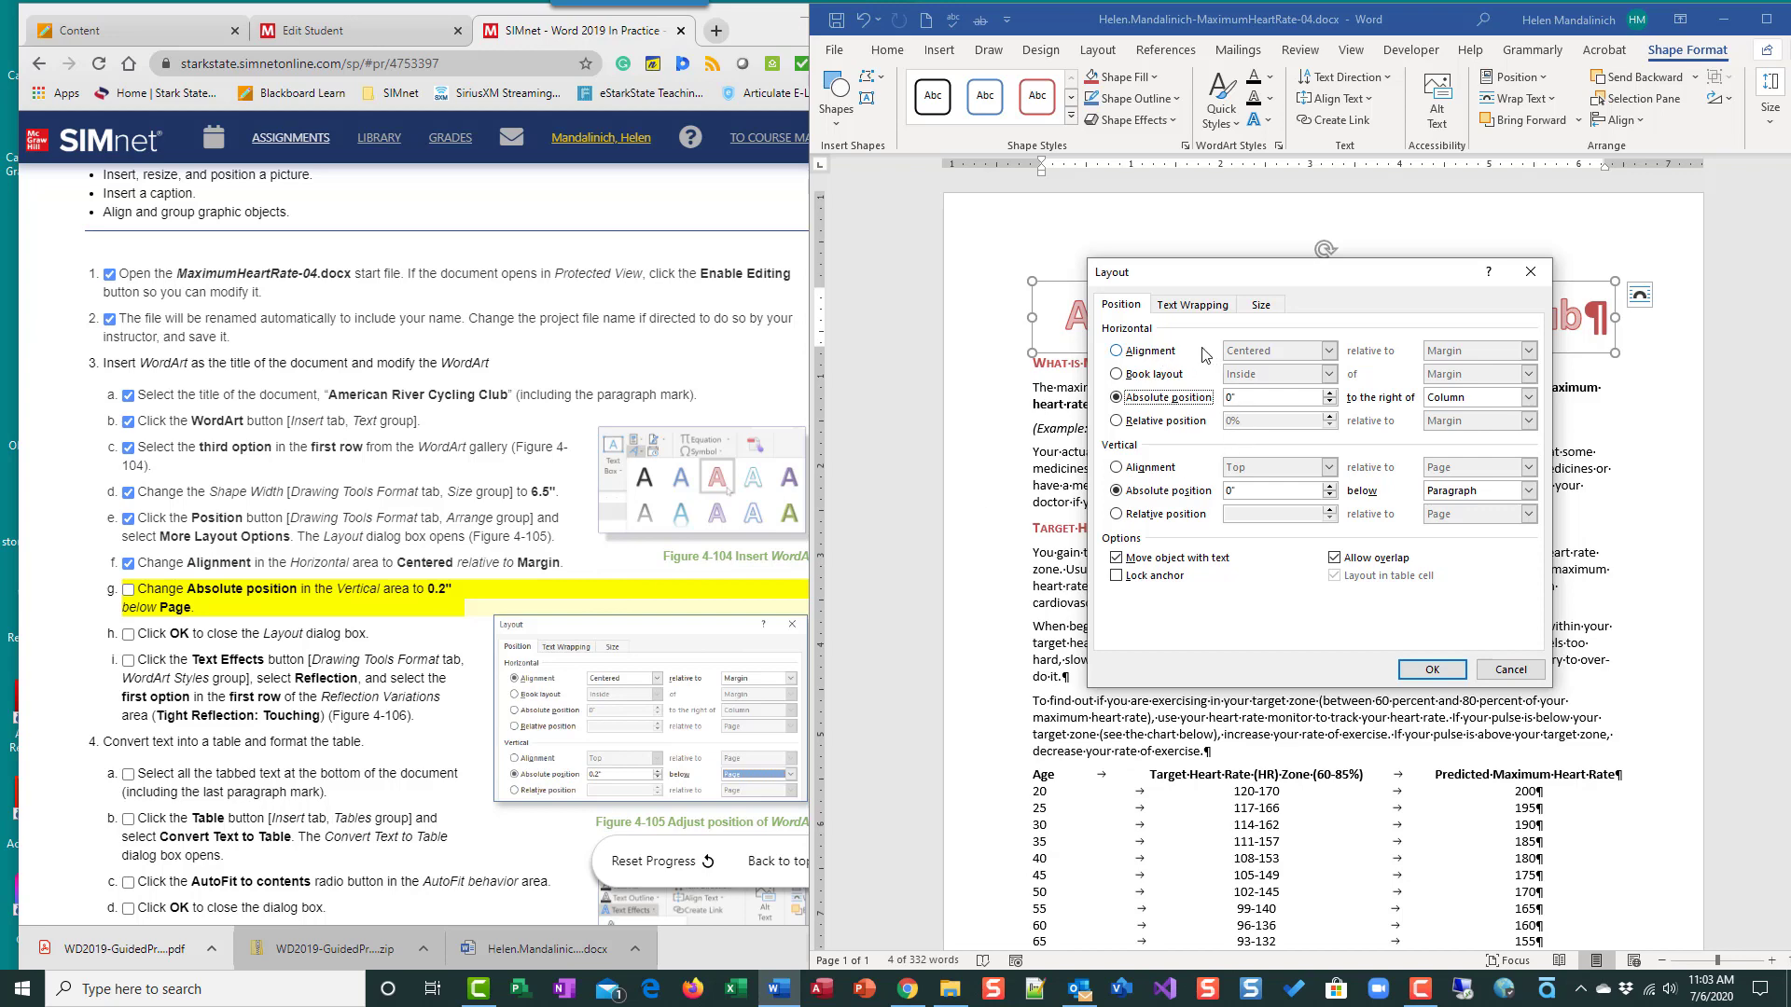
left_click(1118, 352)
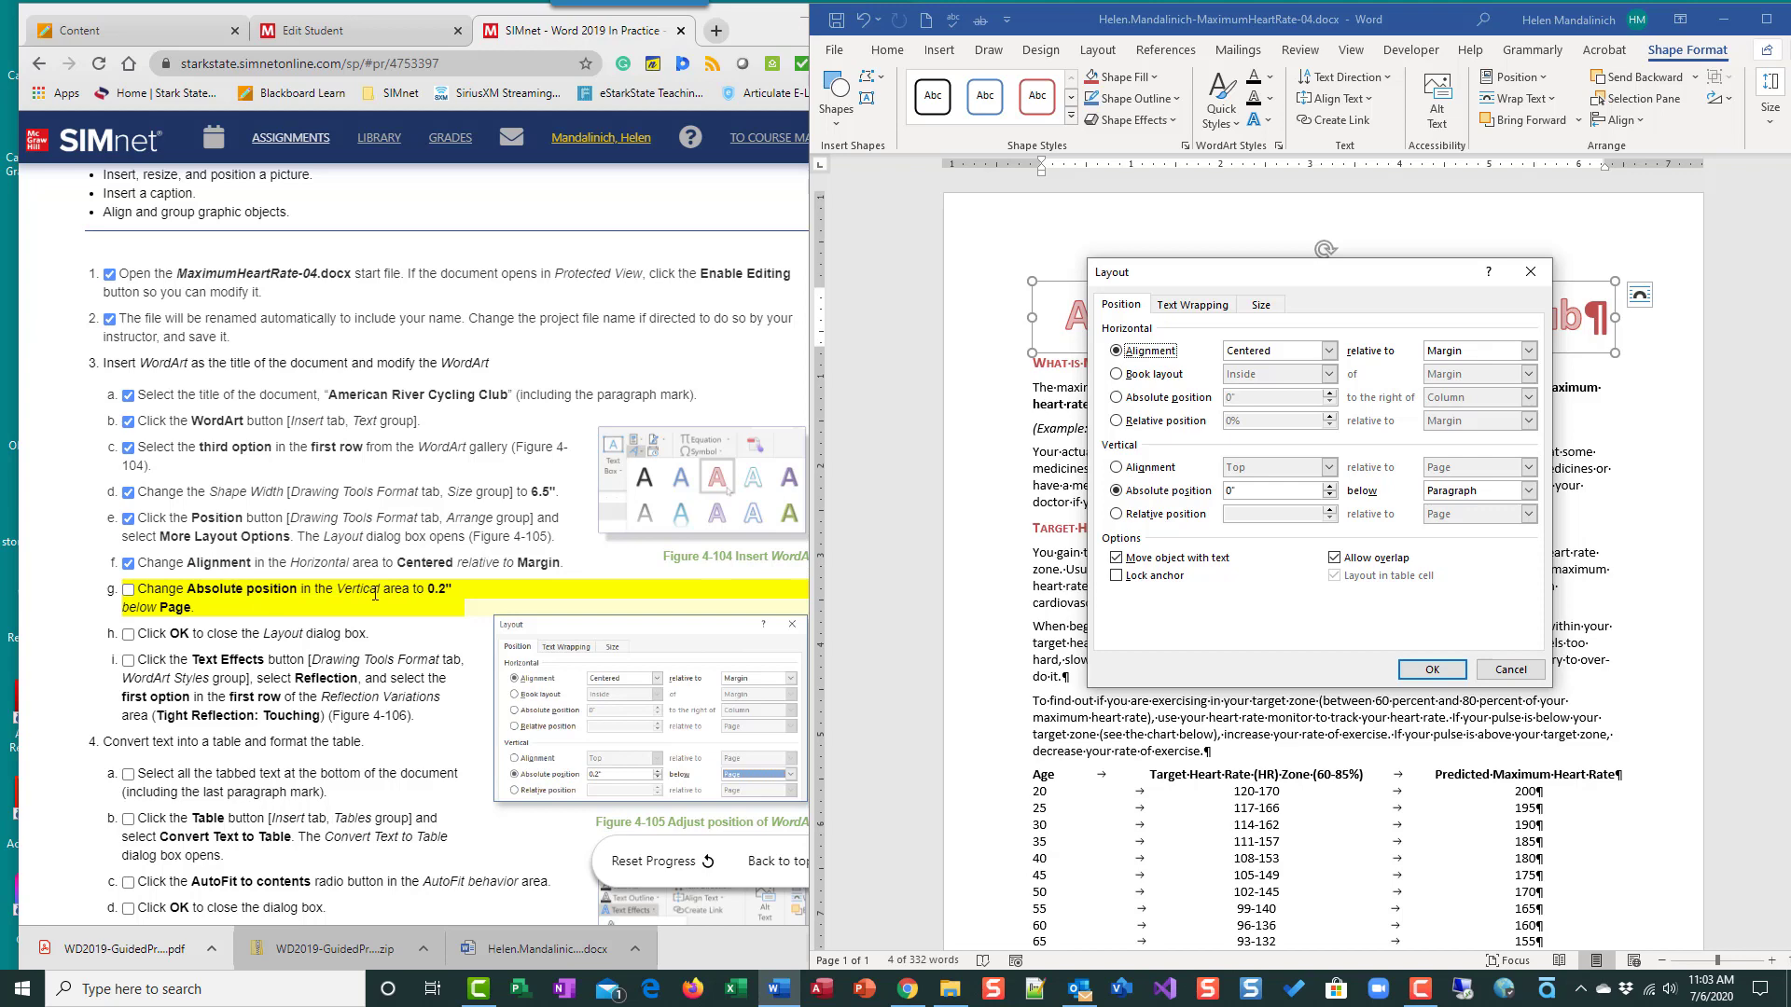
- Set the WordArt's vertical absolute position to 0.2" below Page, apply the layout, and check off instructions 3g and 3h
left_click(1332, 485)
left_click(1530, 490)
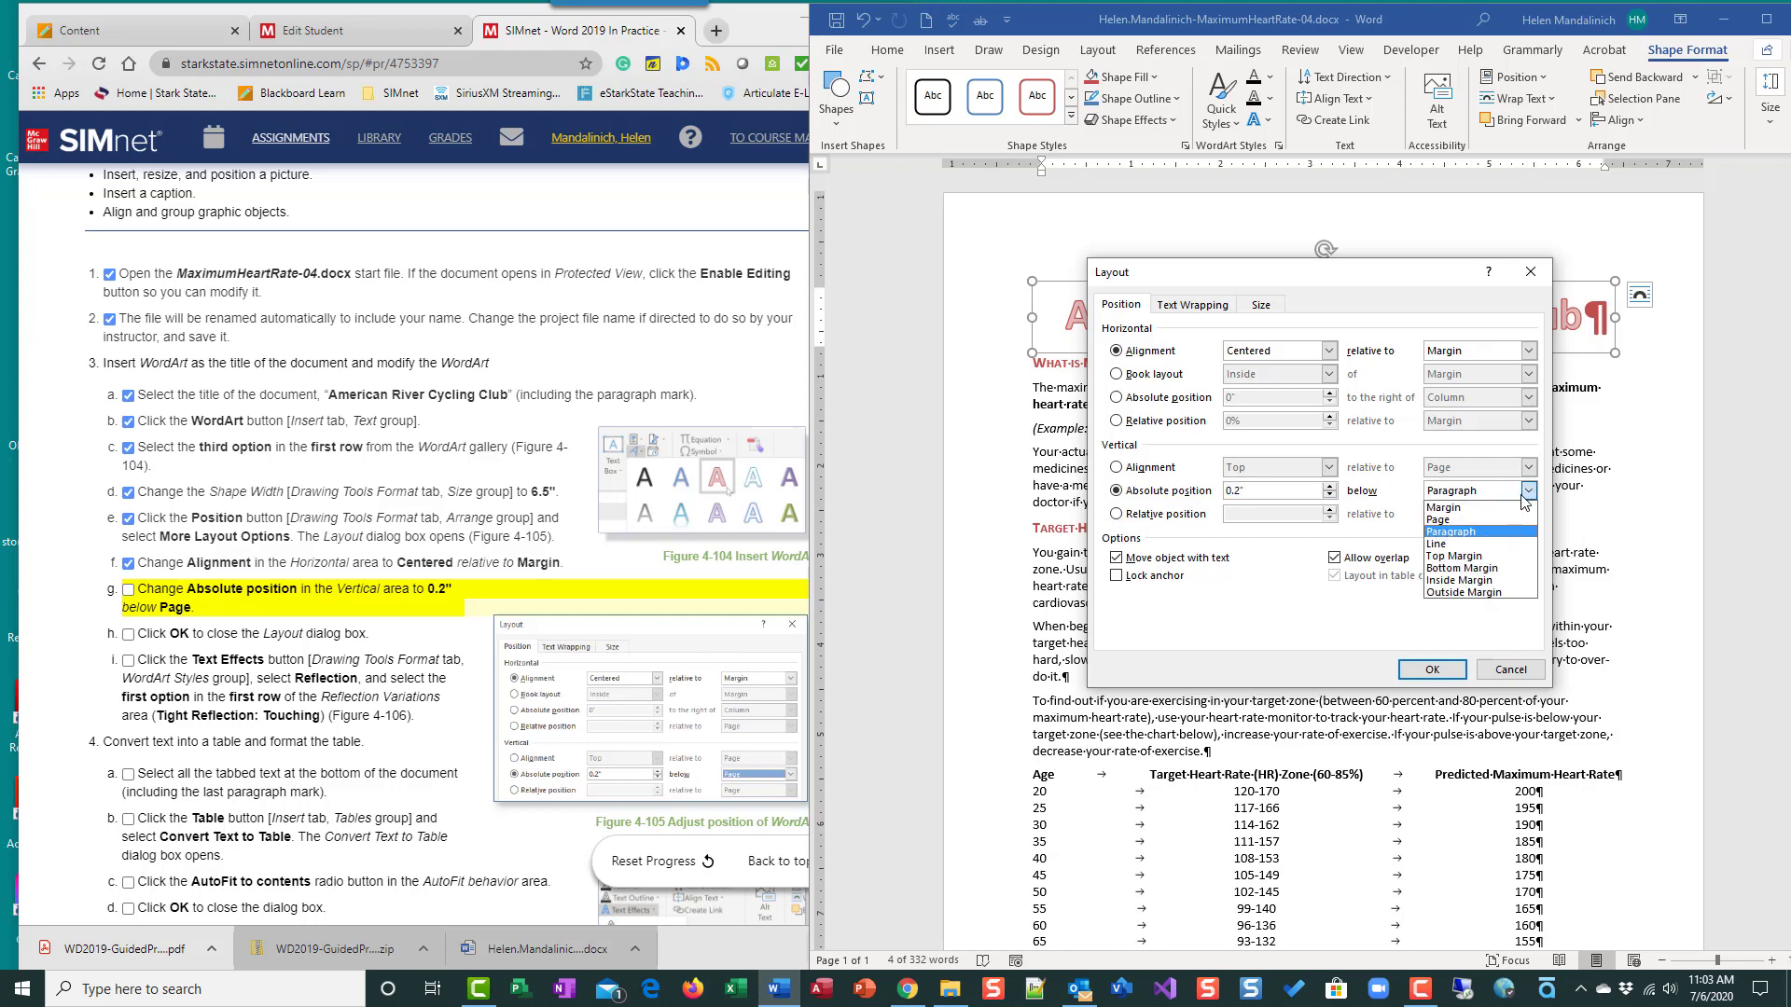
left_click(1500, 520)
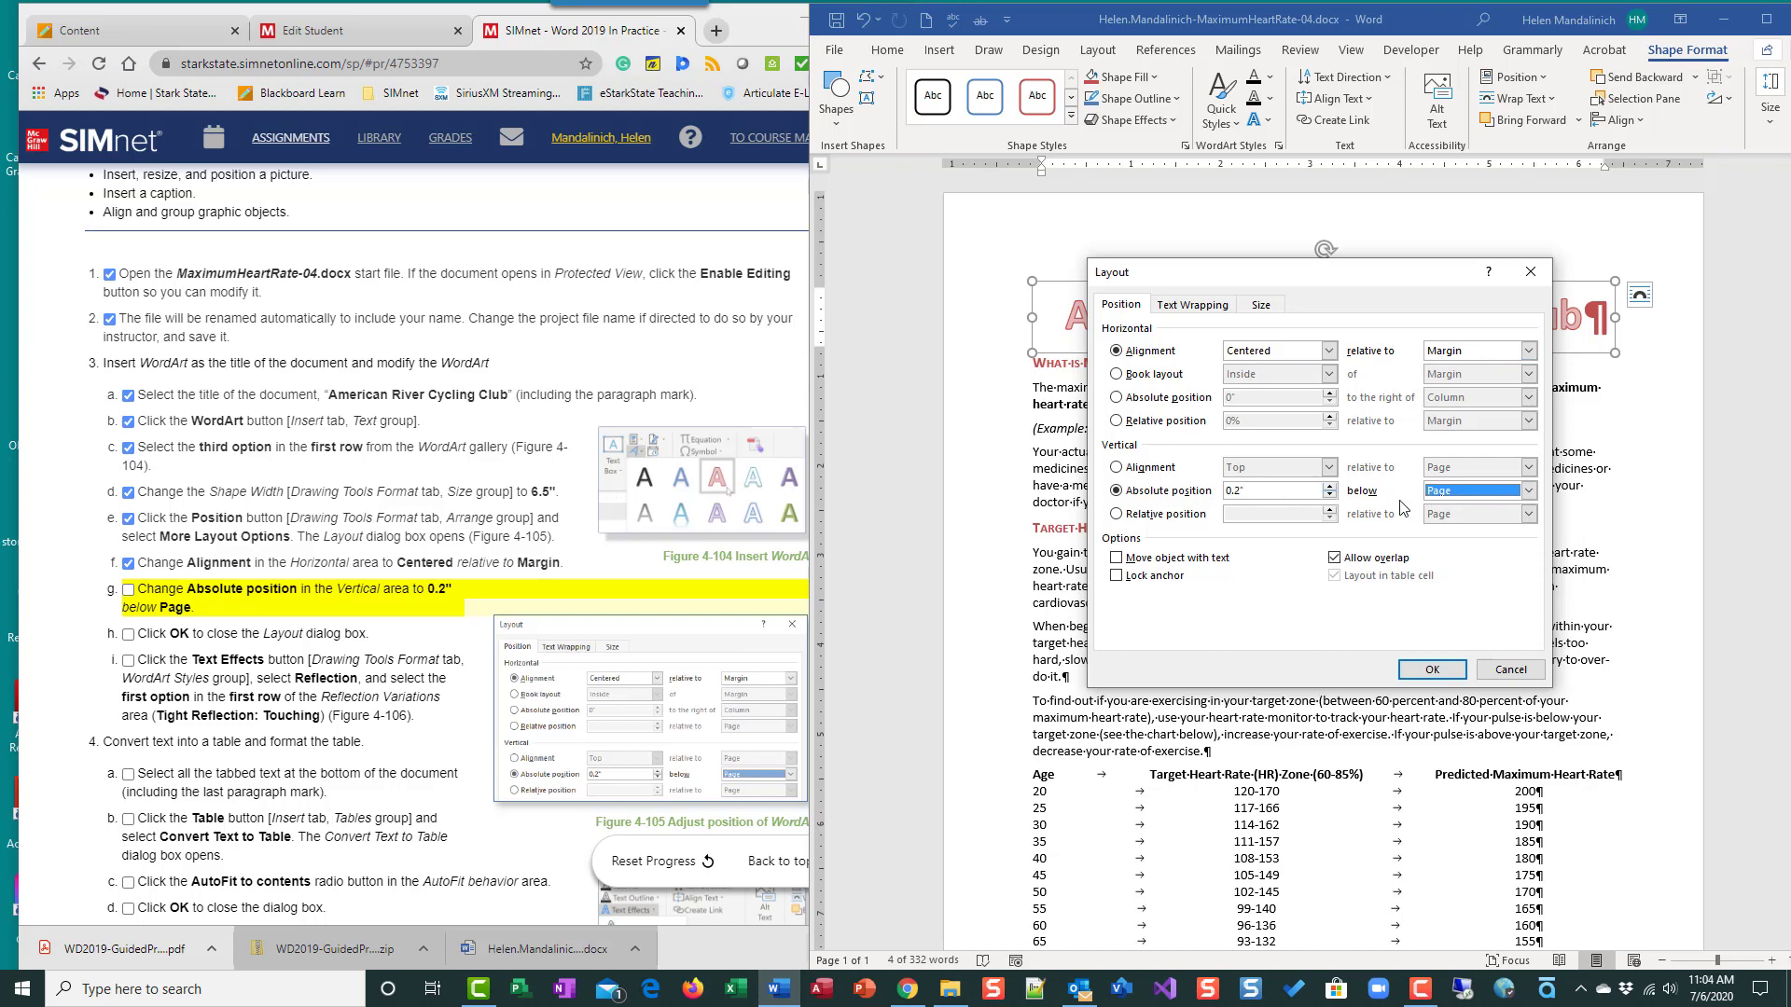
left_click(1433, 672)
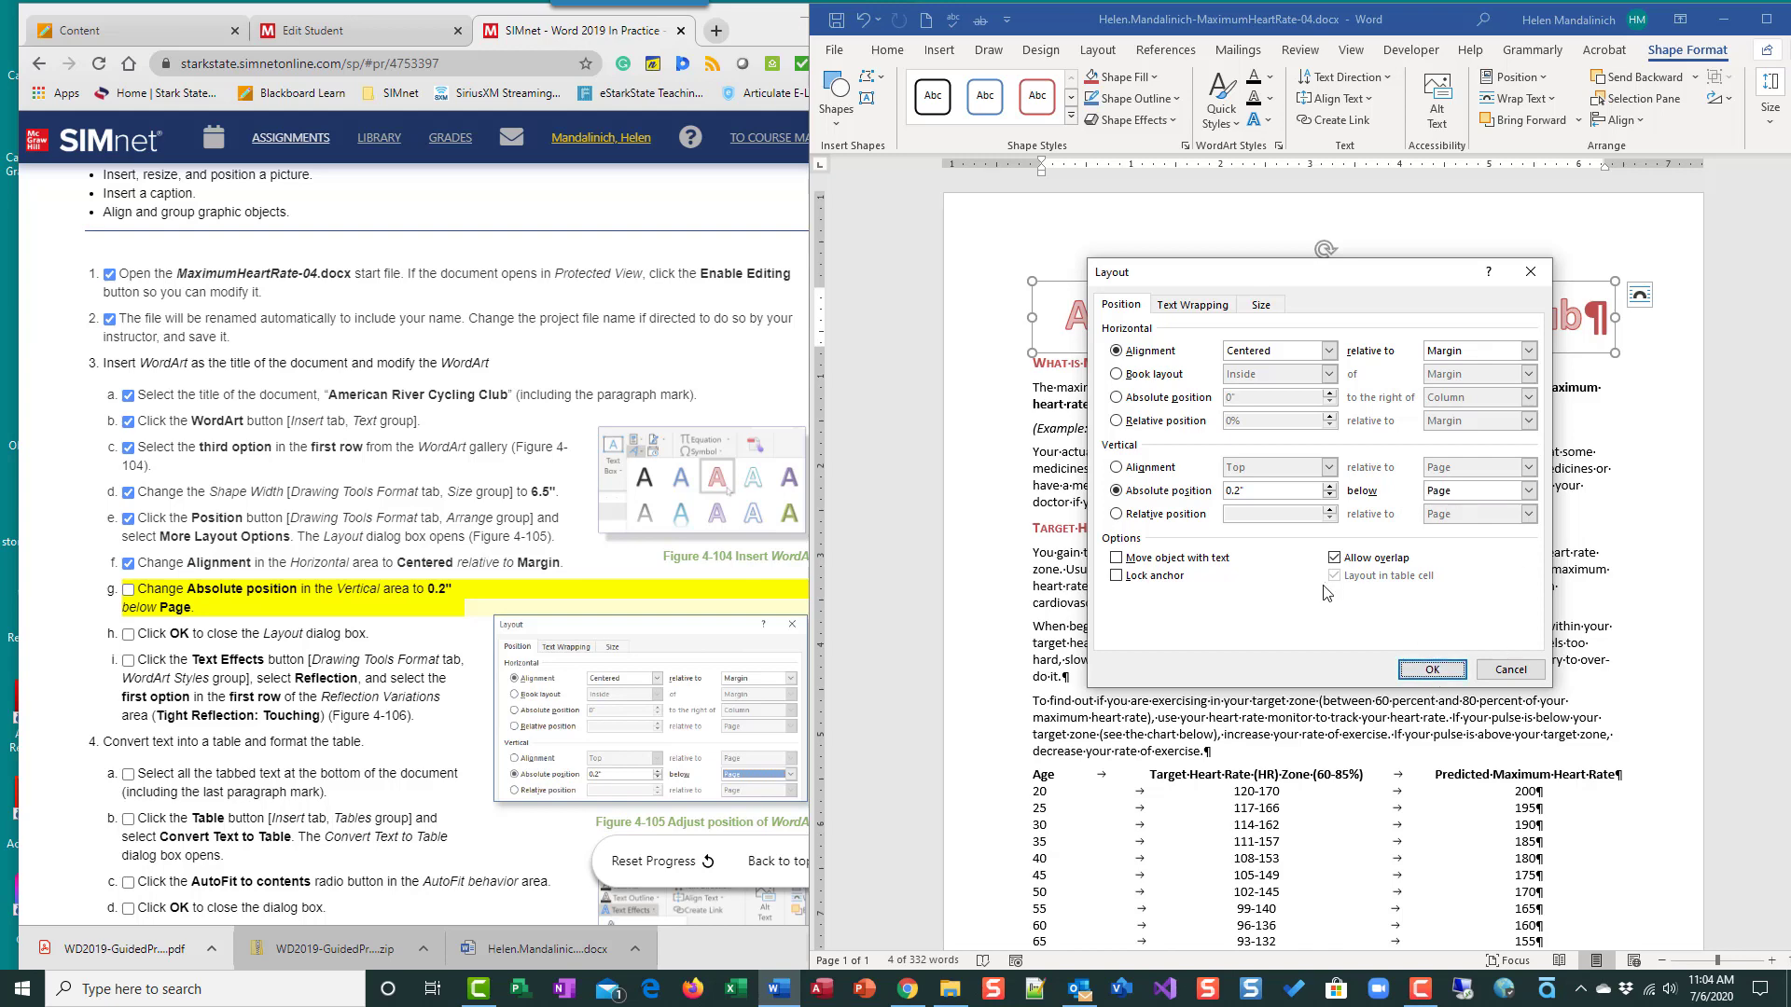
left_click_drag(1257, 282, 1233, 491)
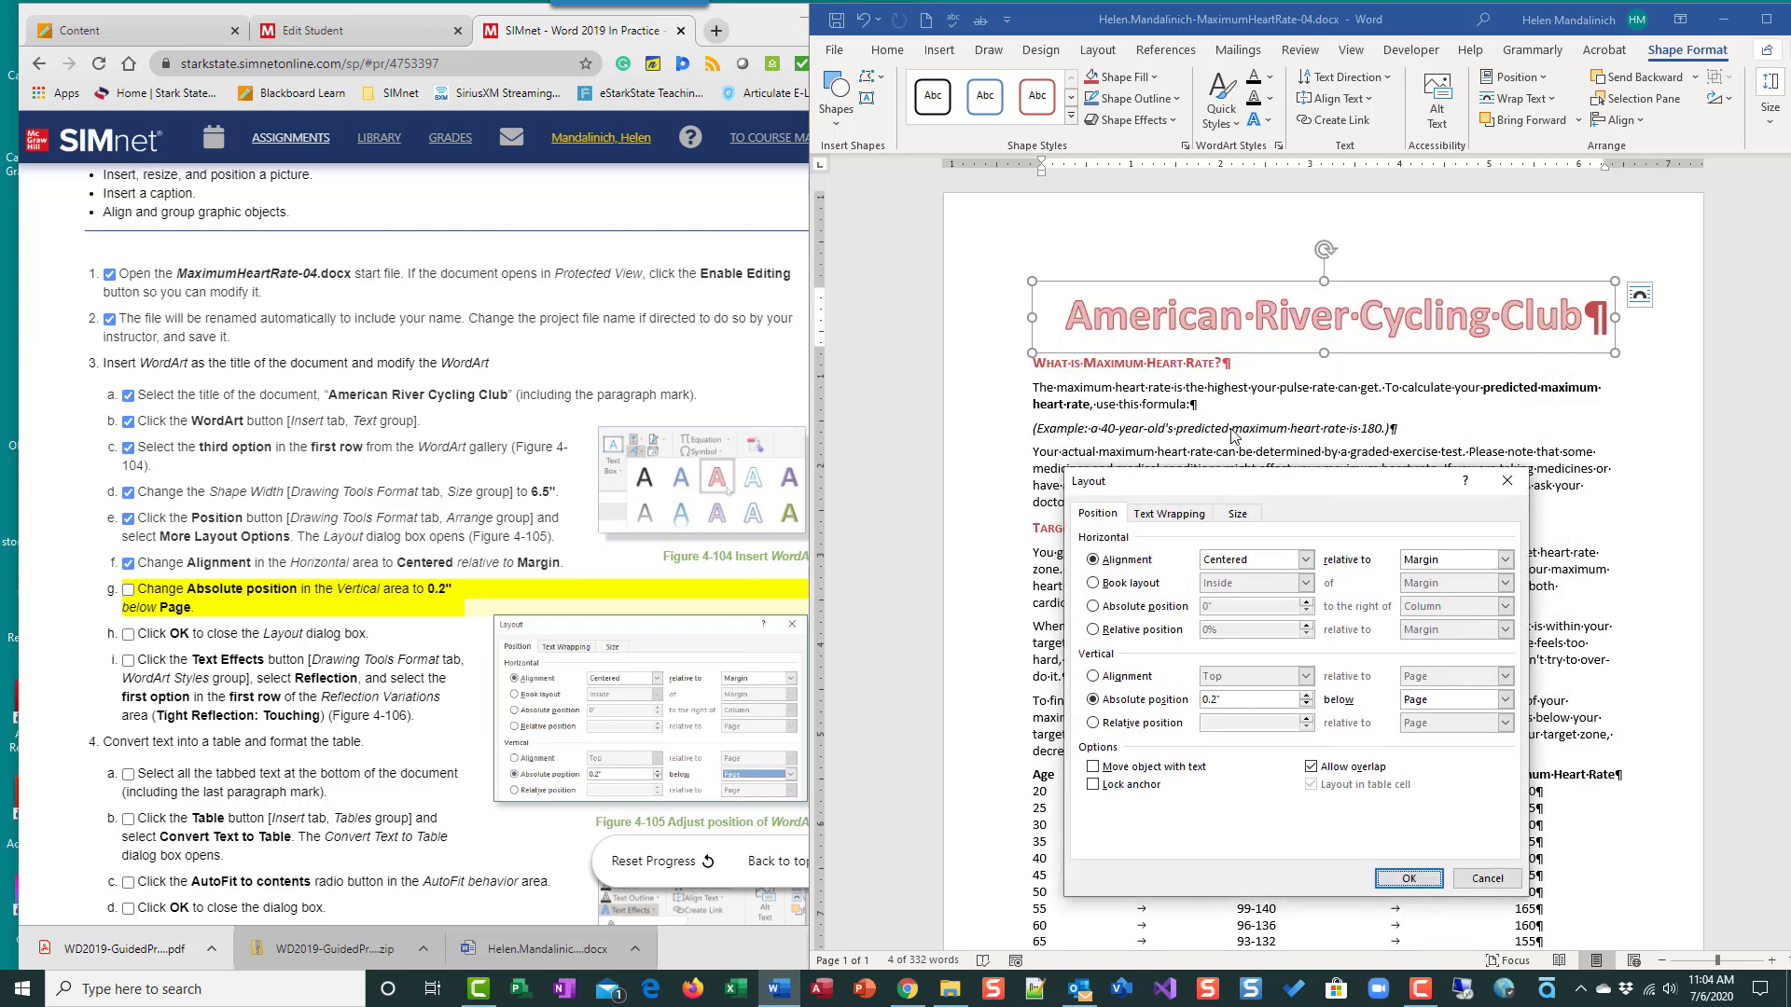
left_click(1407, 879)
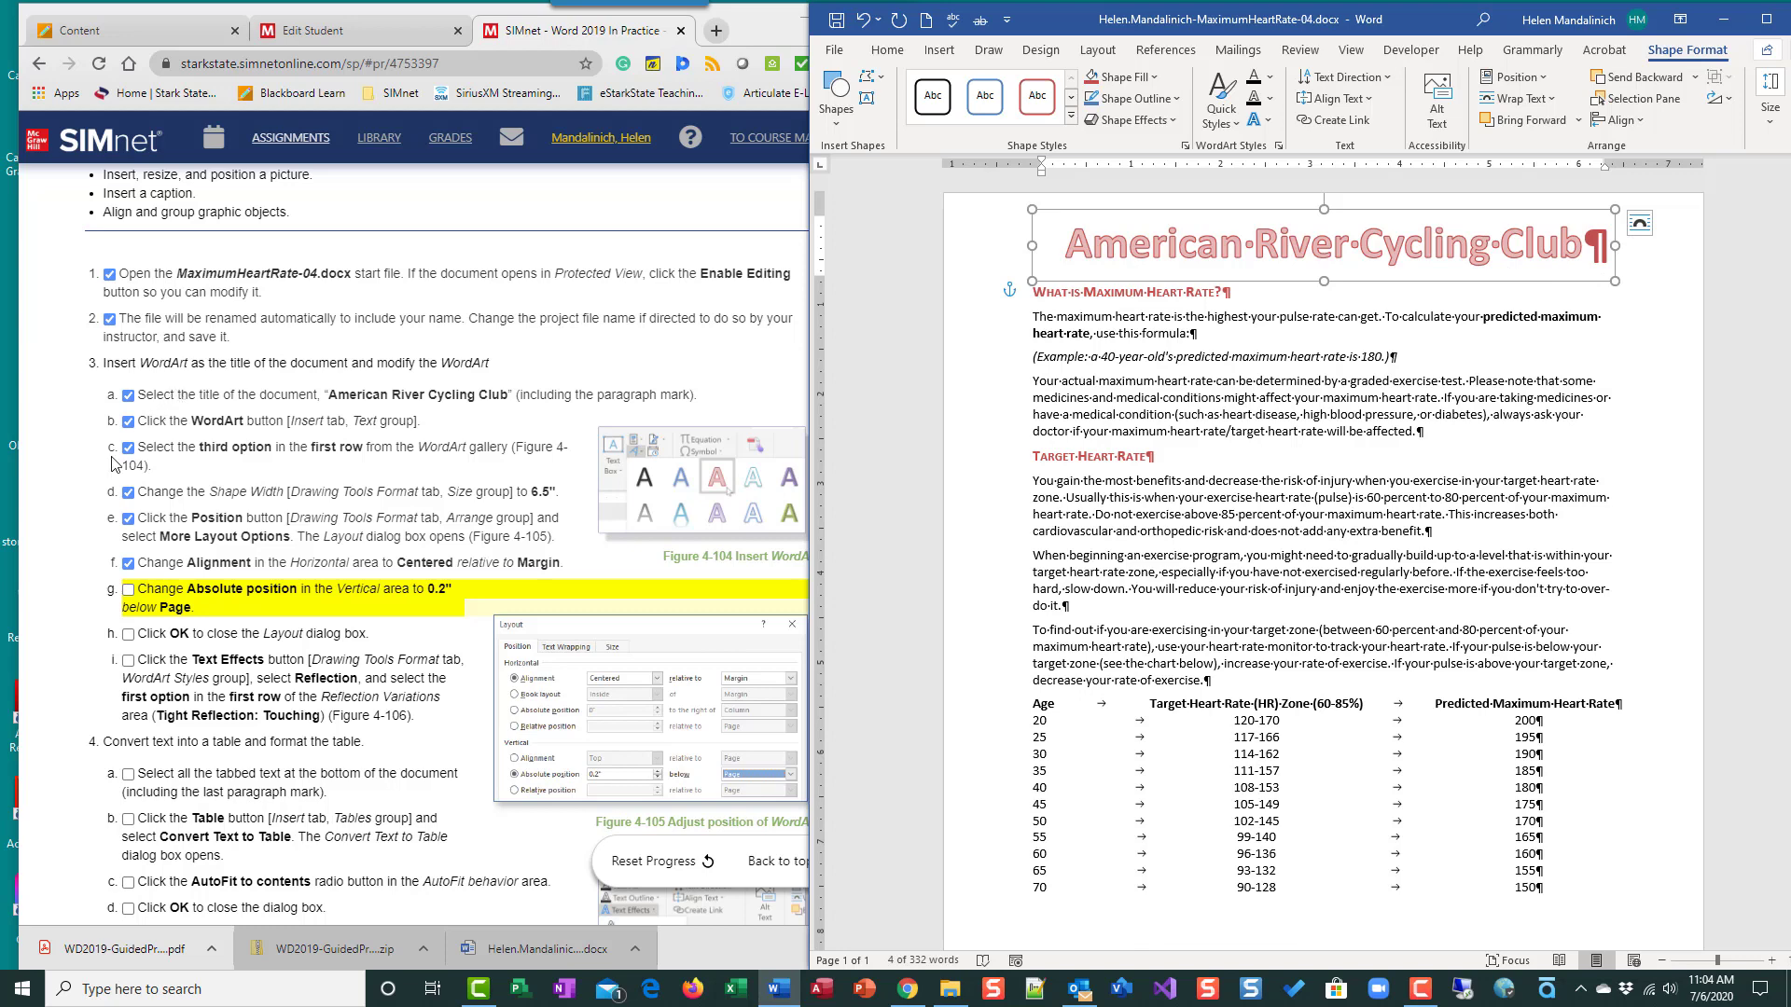
left_click(127, 590)
left_click(128, 590)
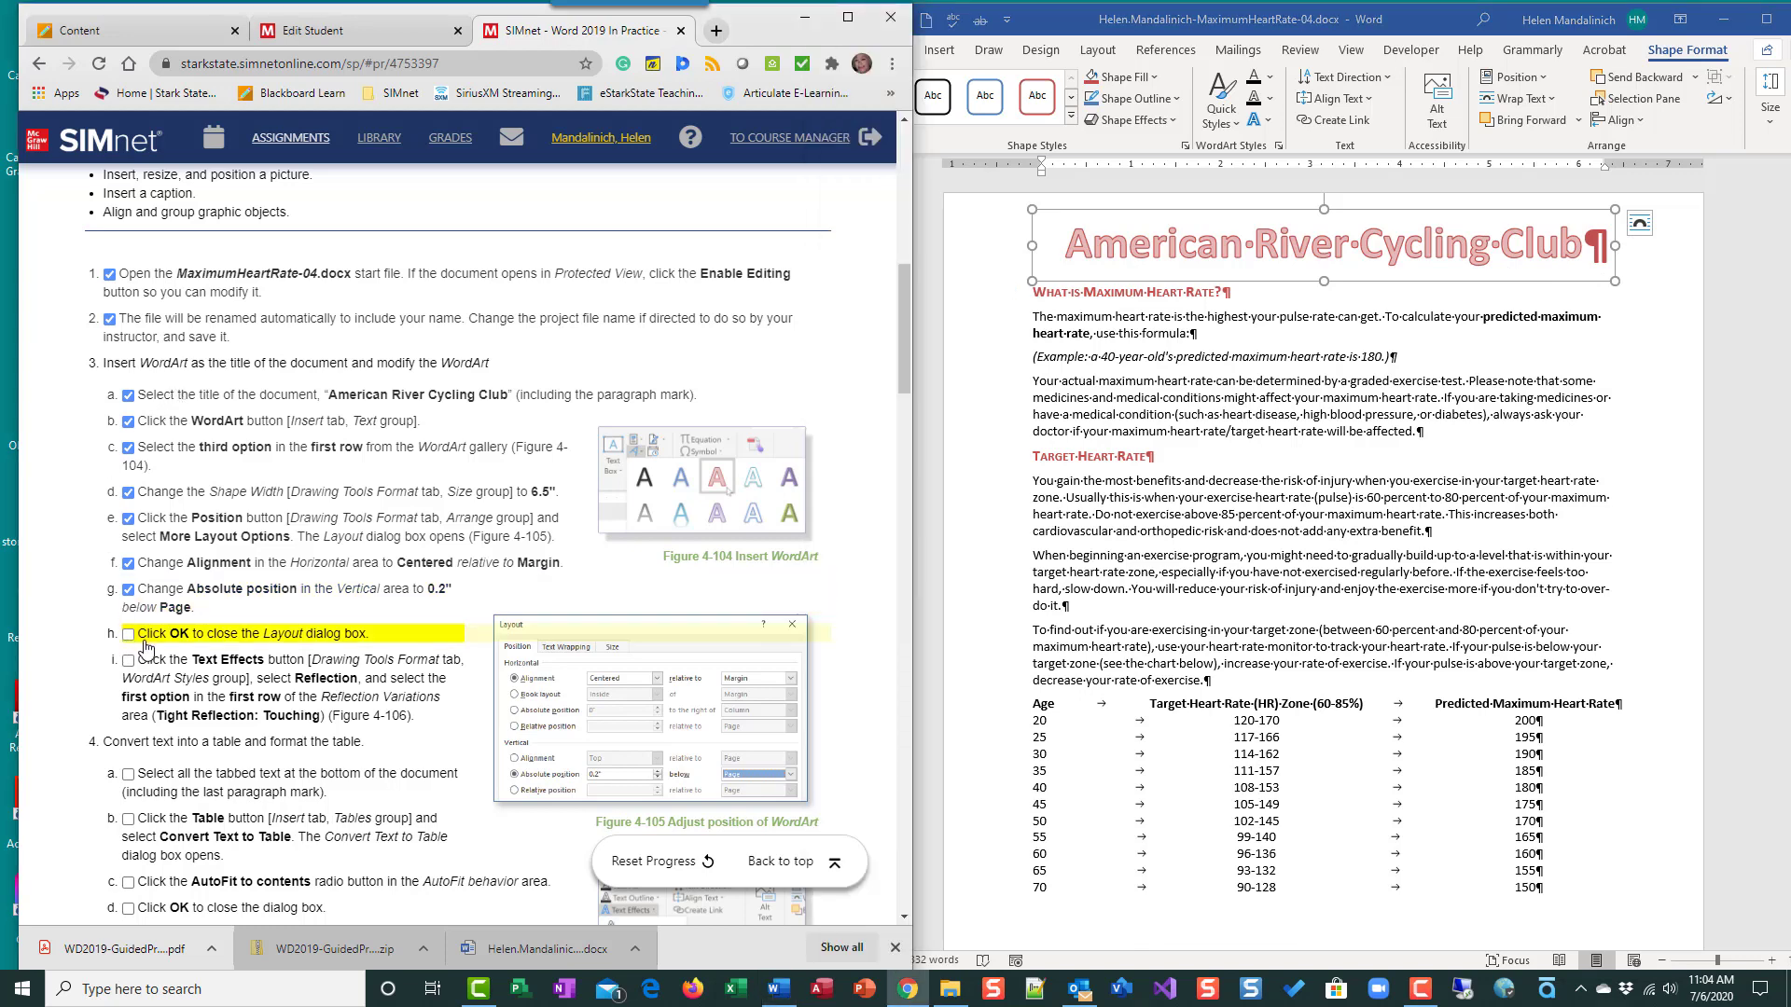
left_click(144, 642)
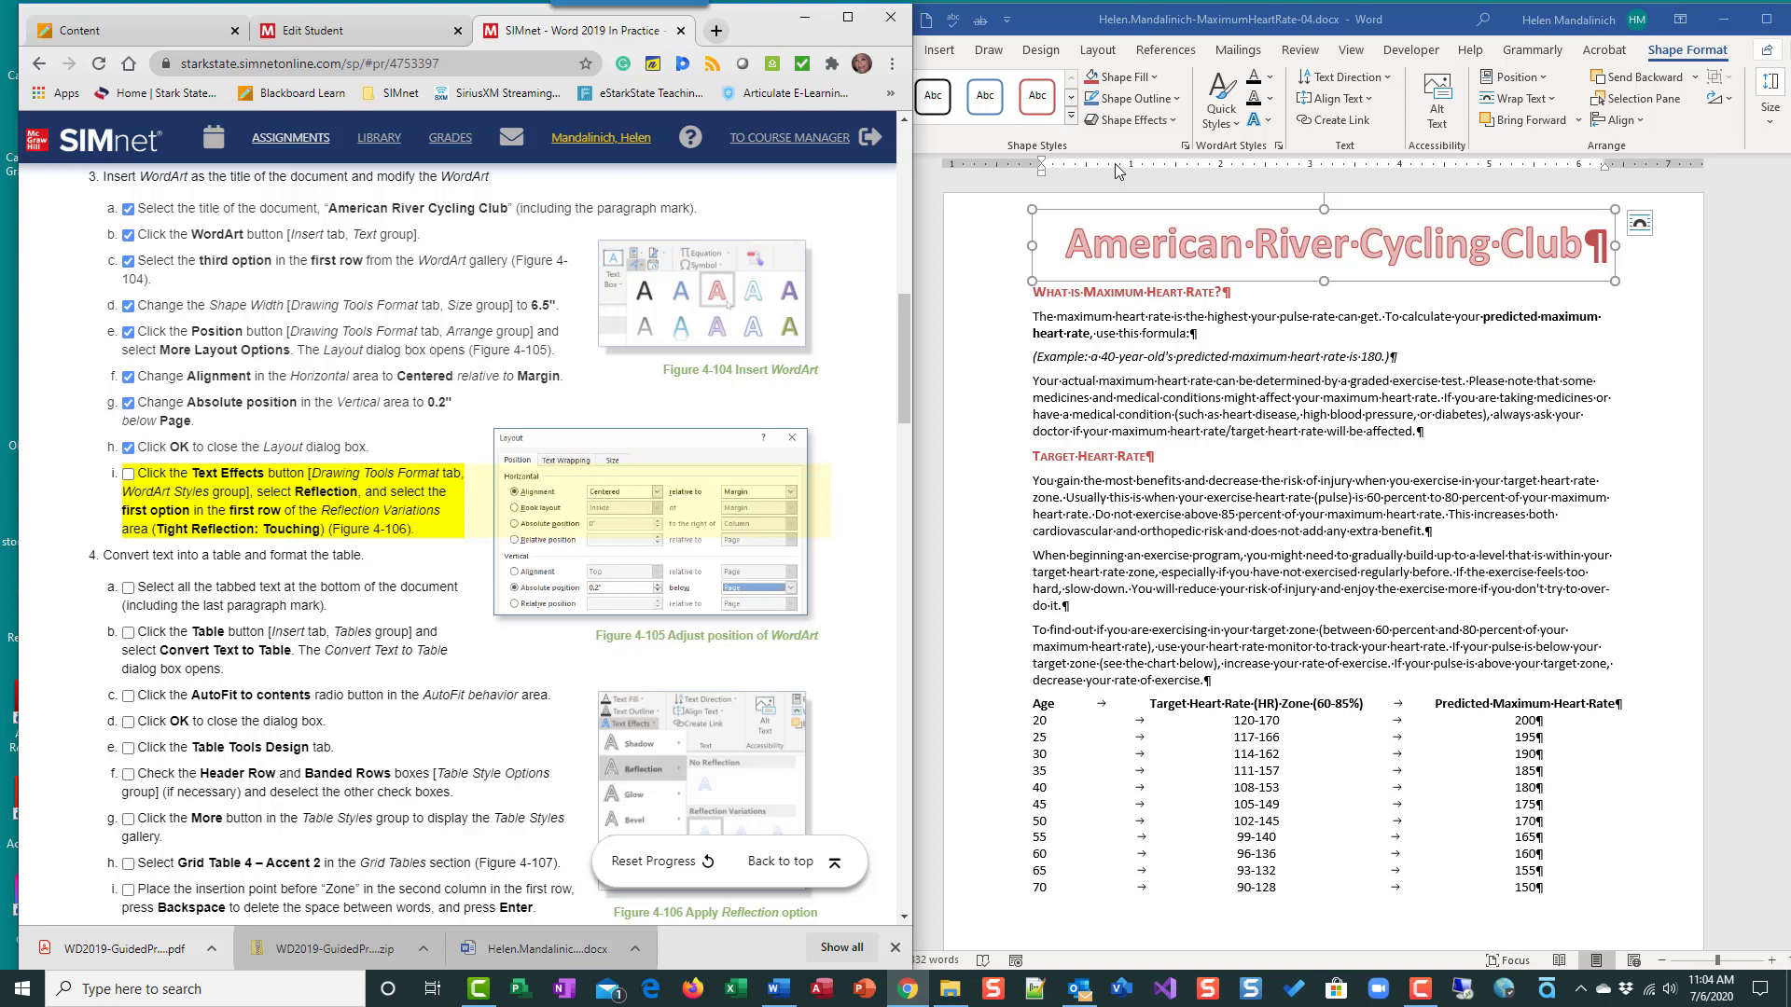
- Apply the Tight Reflection: Touching text effect to the title WordArt and check off instruction 3i
left_click(1260, 126)
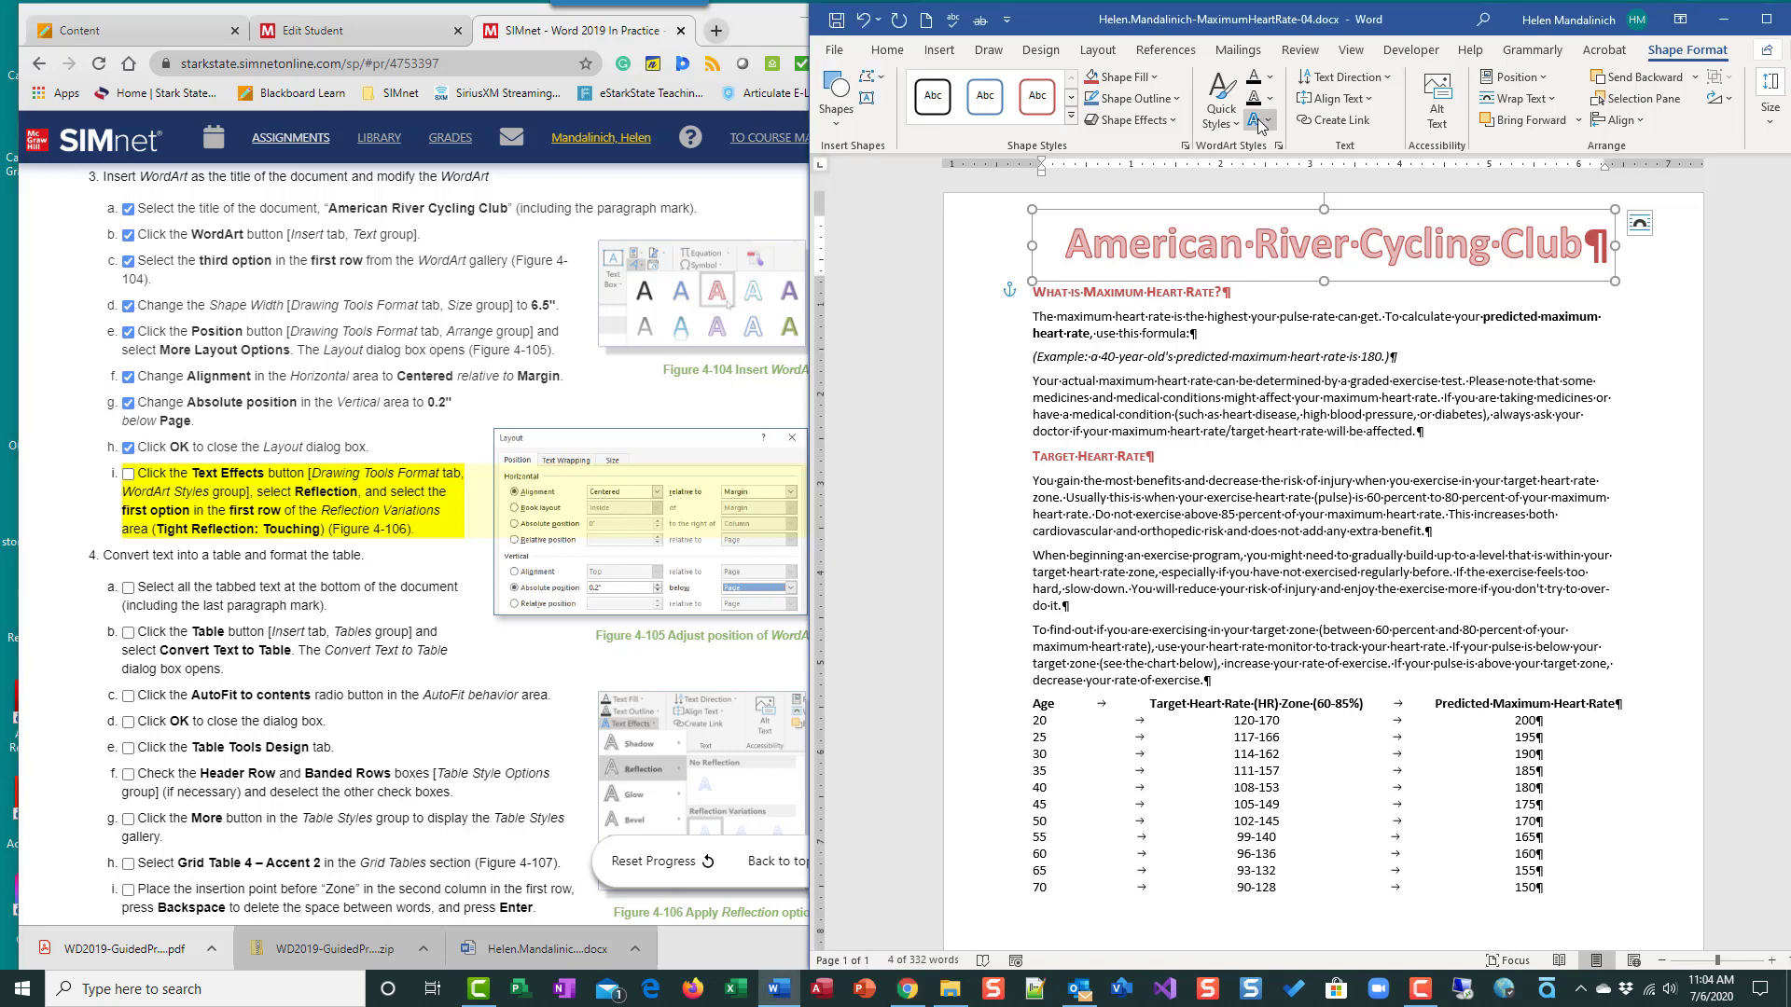
left_click(1269, 128)
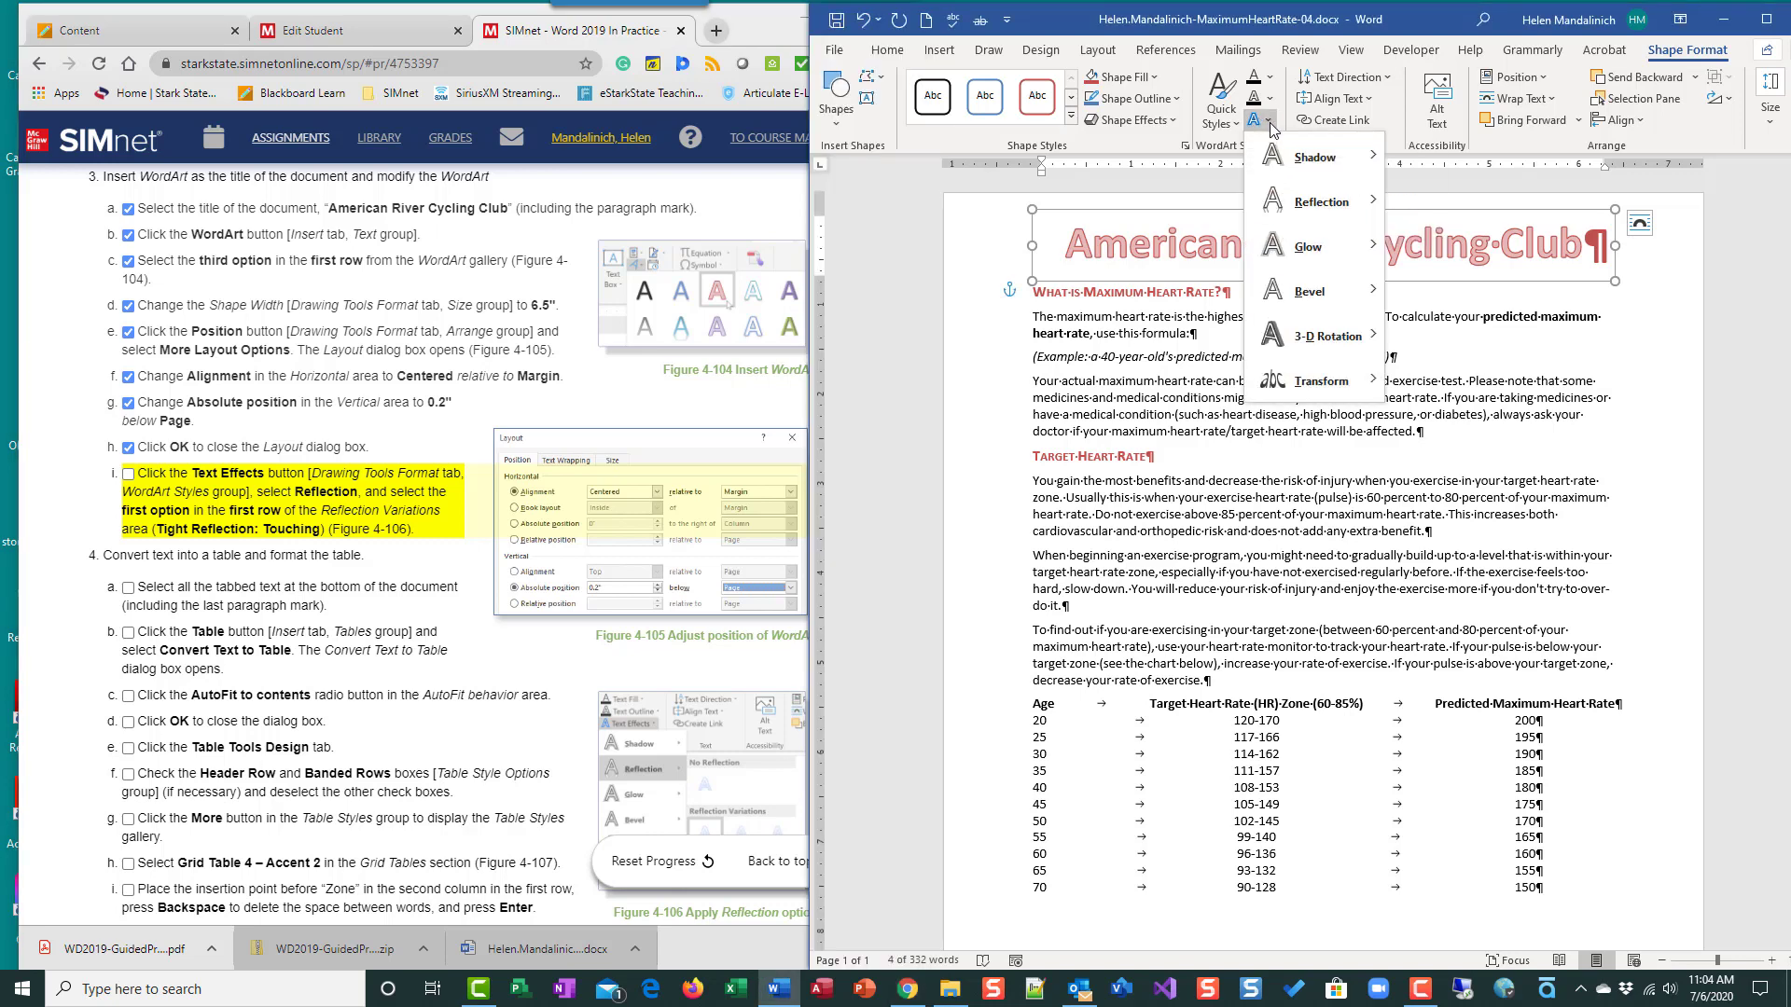
mouse_move(1287, 203)
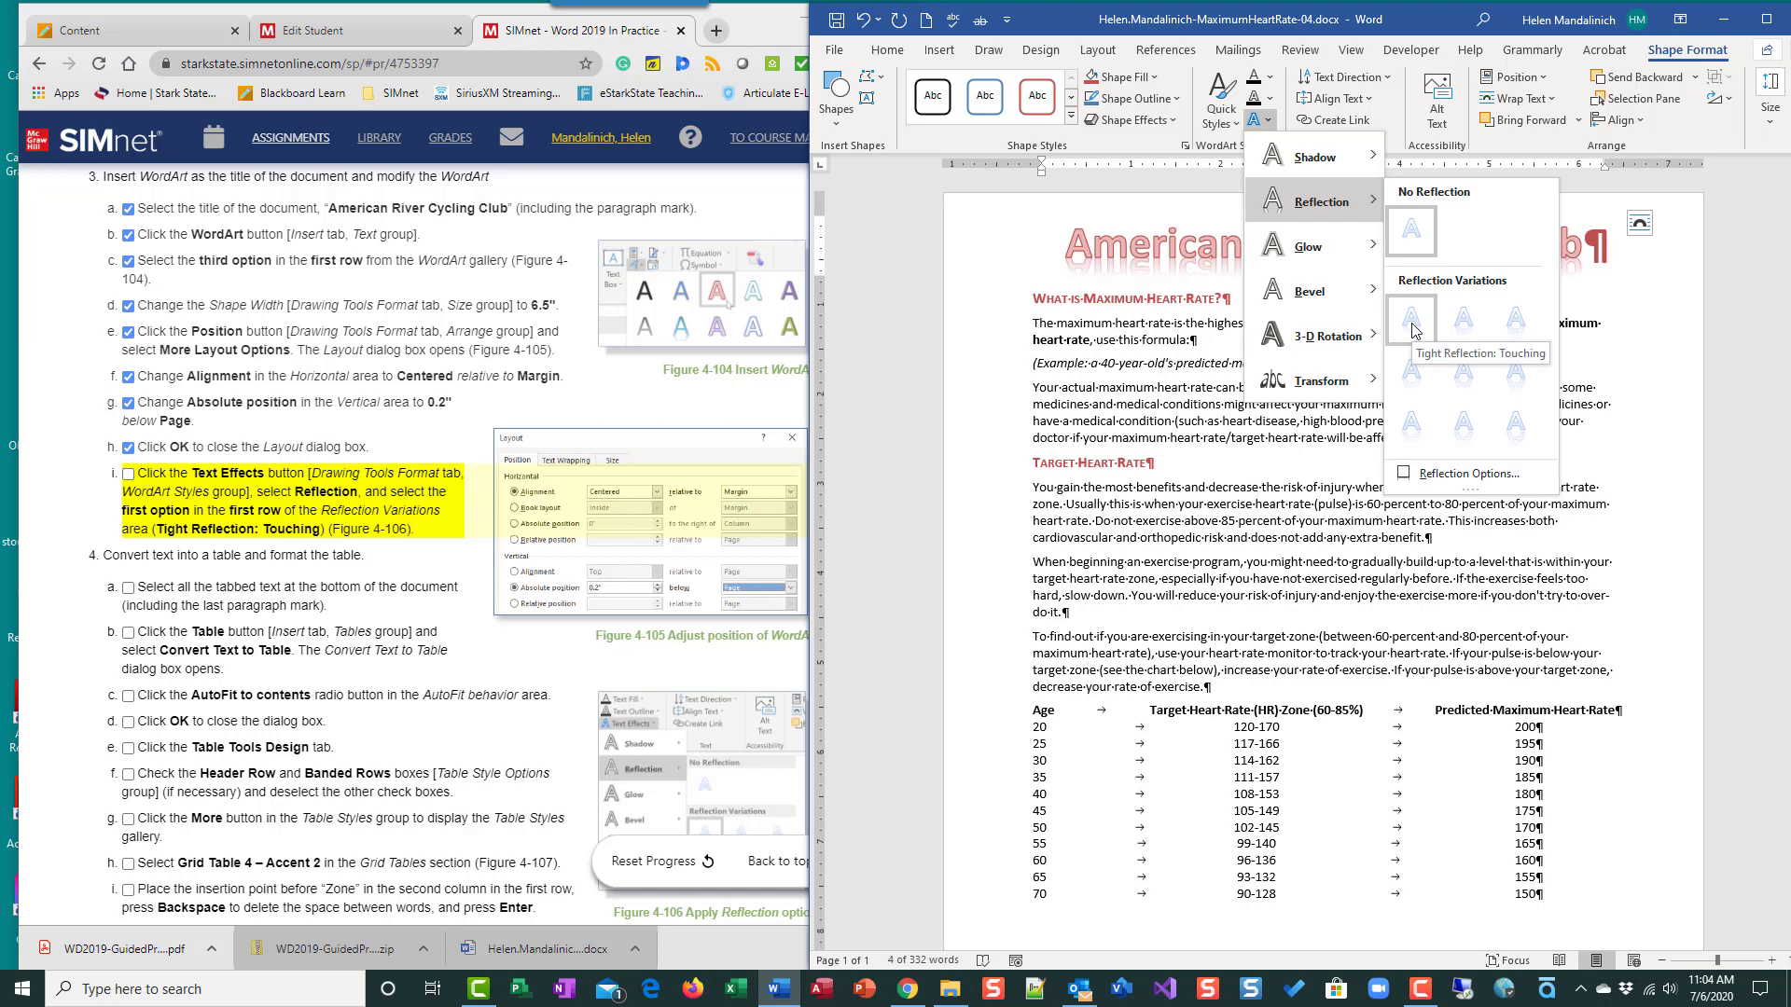
left_click(1412, 323)
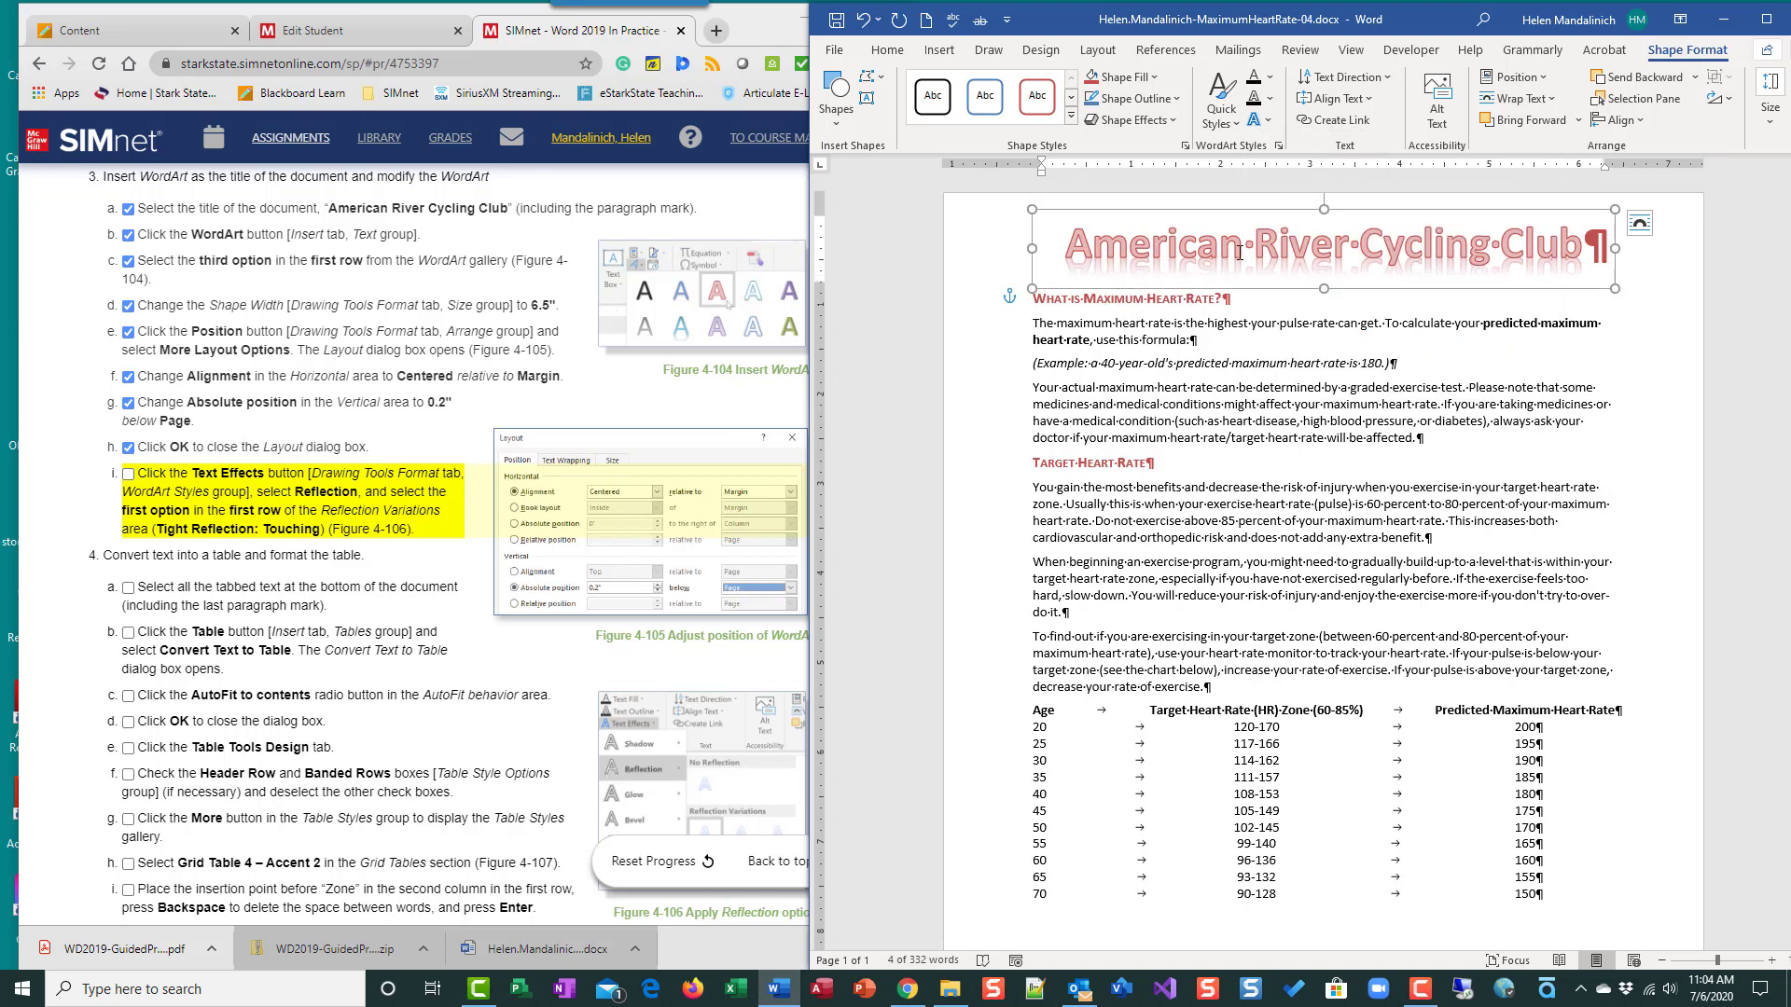
left_click(128, 474)
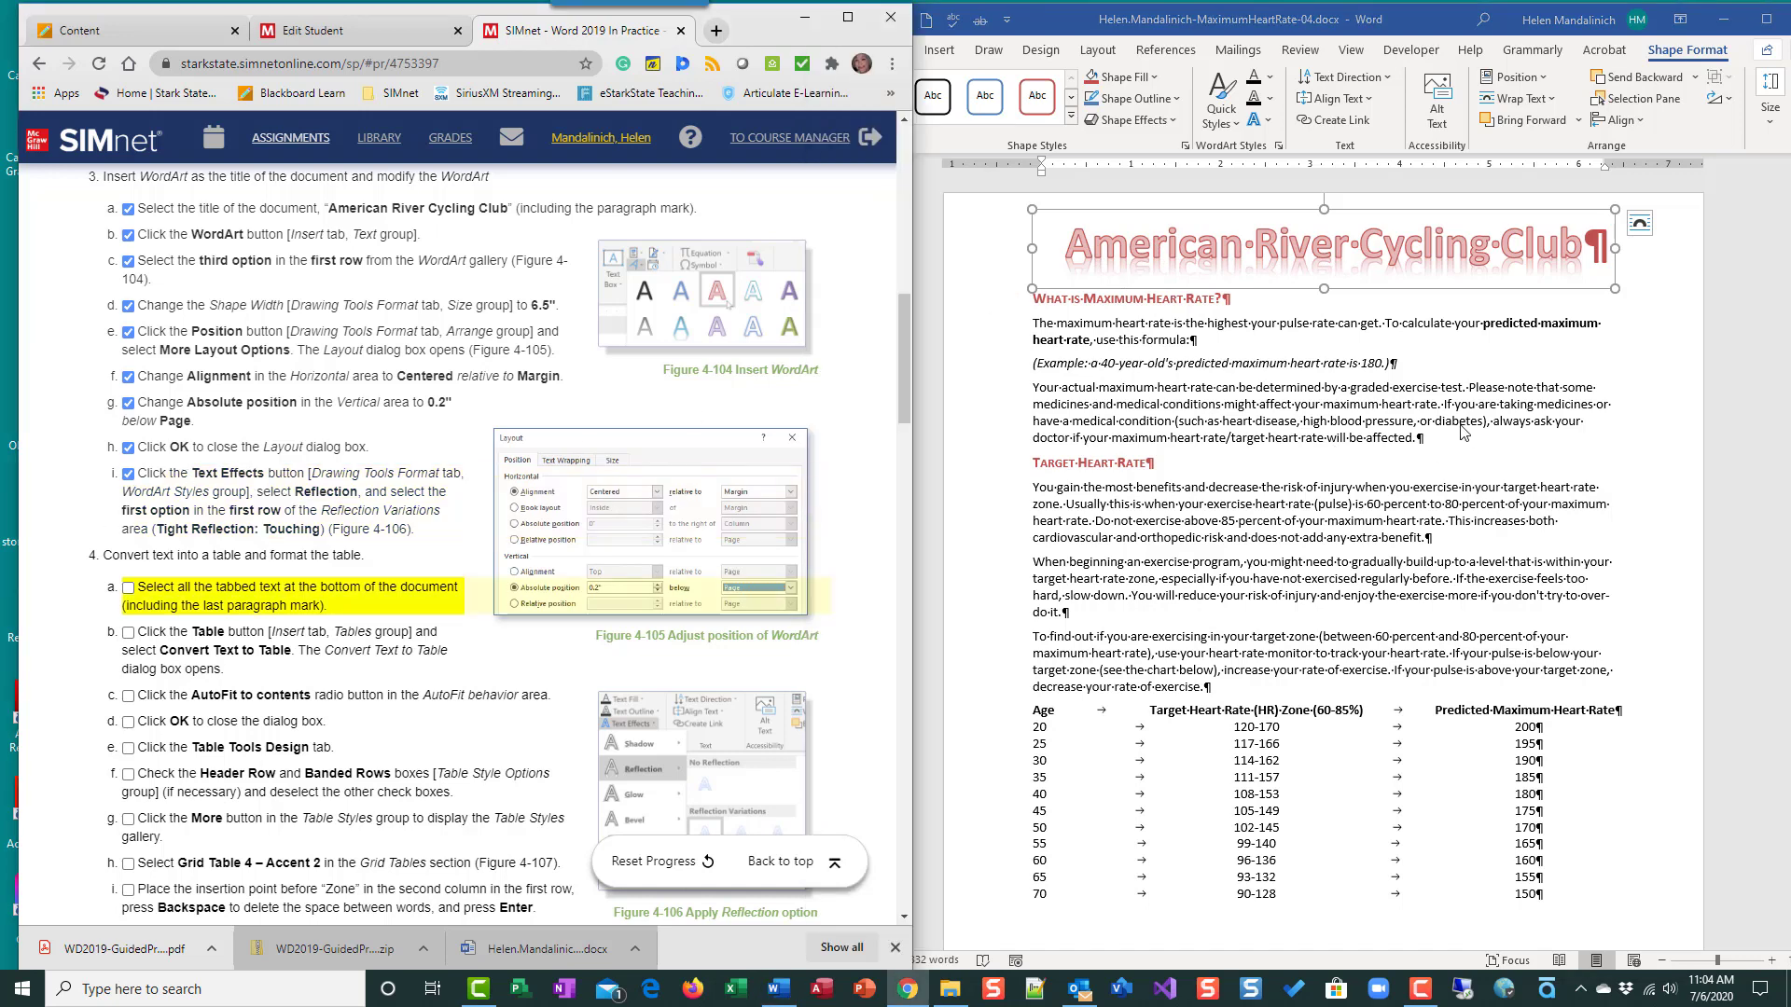
- Select all the tabbed text at the bottom of the document, including the last paragraph mark, and check off instruction 4a
scroll(487, 577, "down", 3)
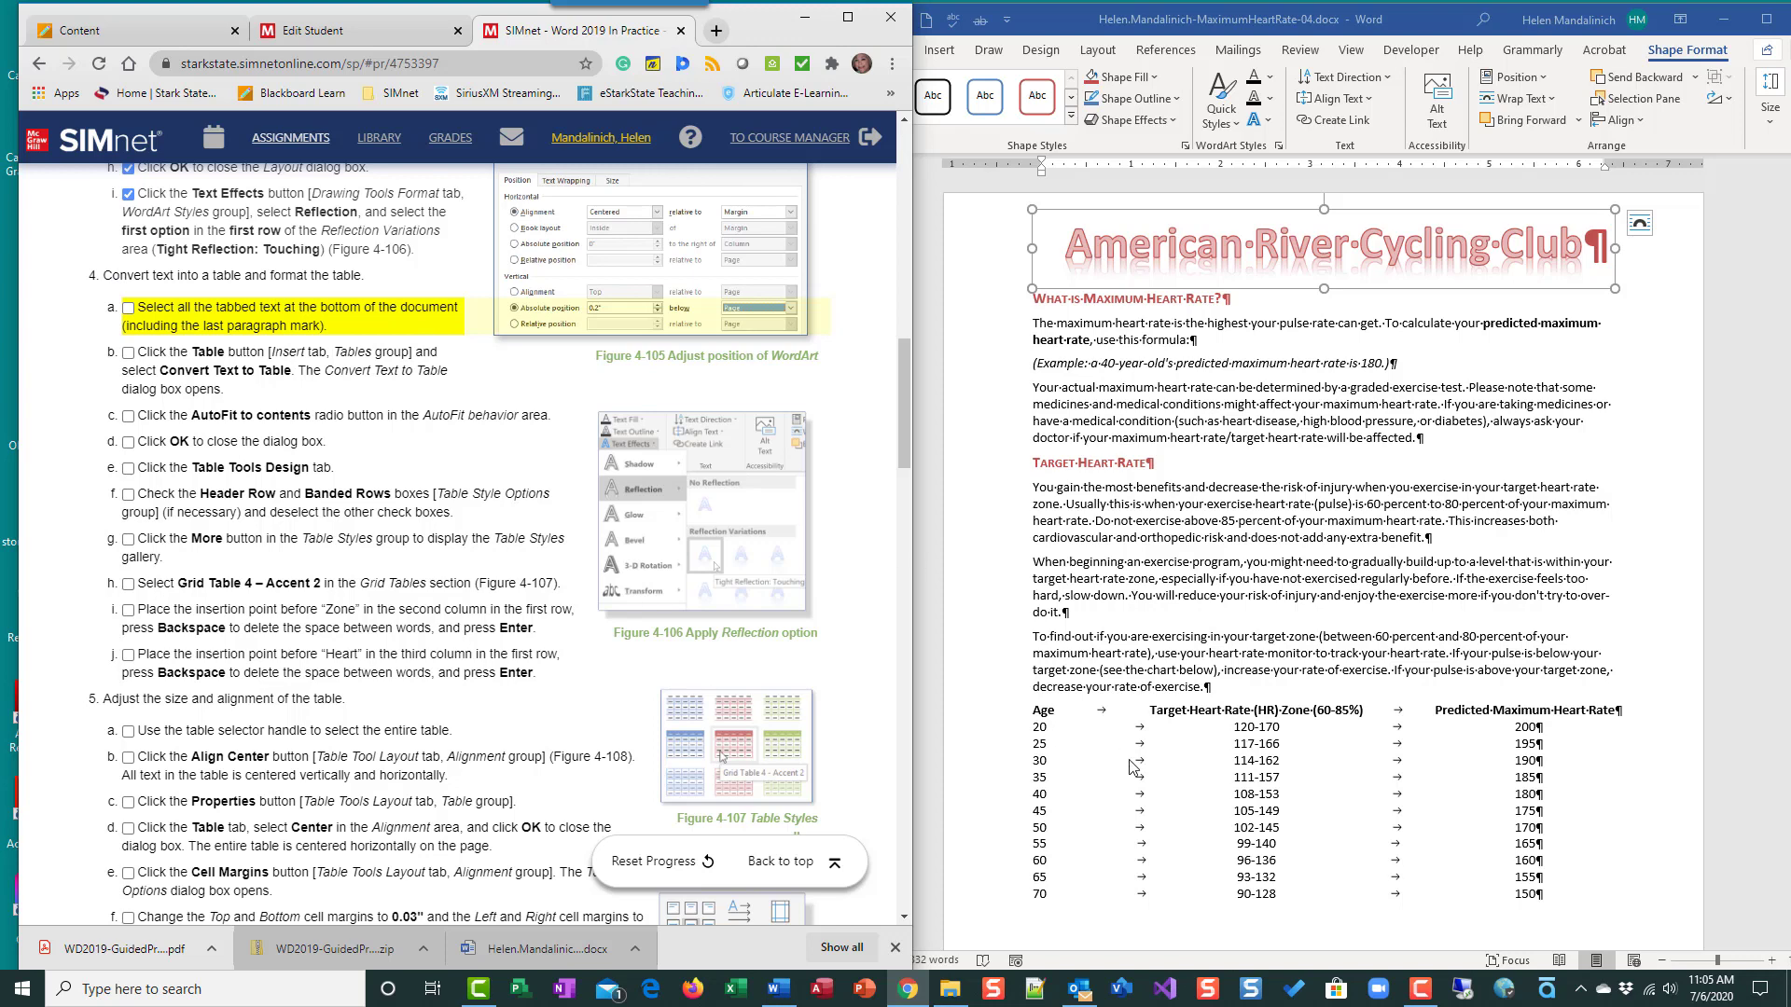
scroll(1474, 695, "down", 2)
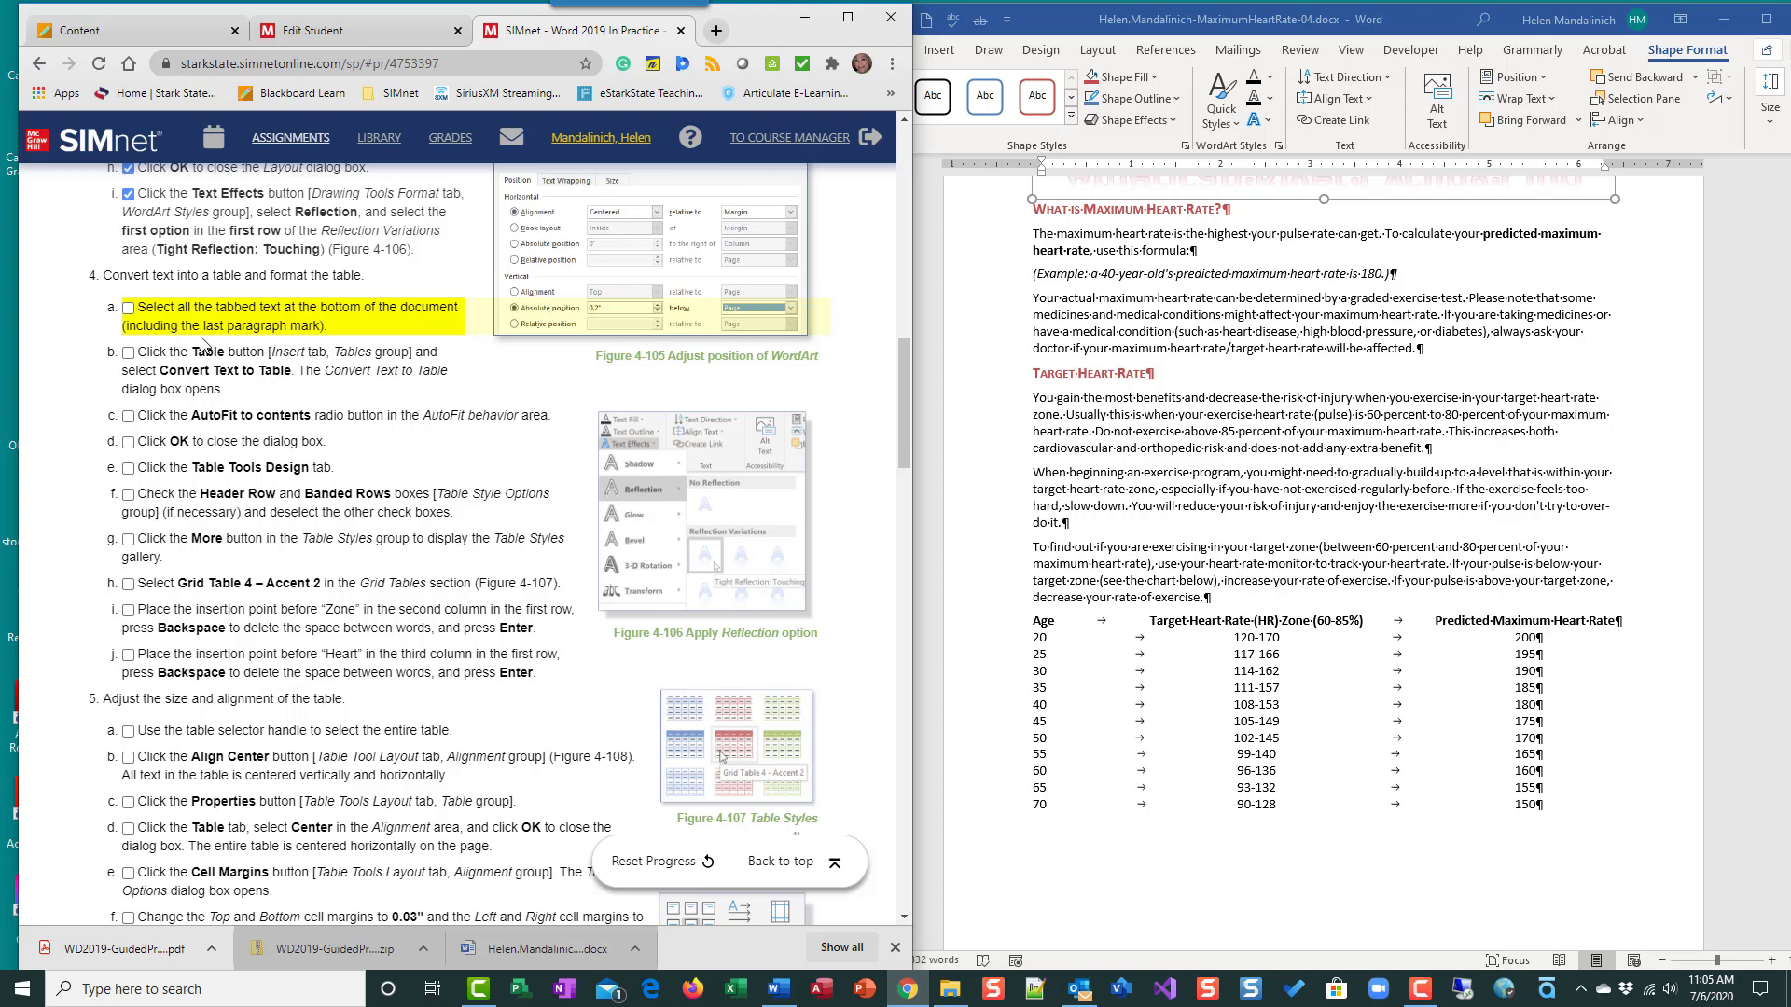
left_click(1047, 658)
left_click_drag(1027, 620, 1544, 808)
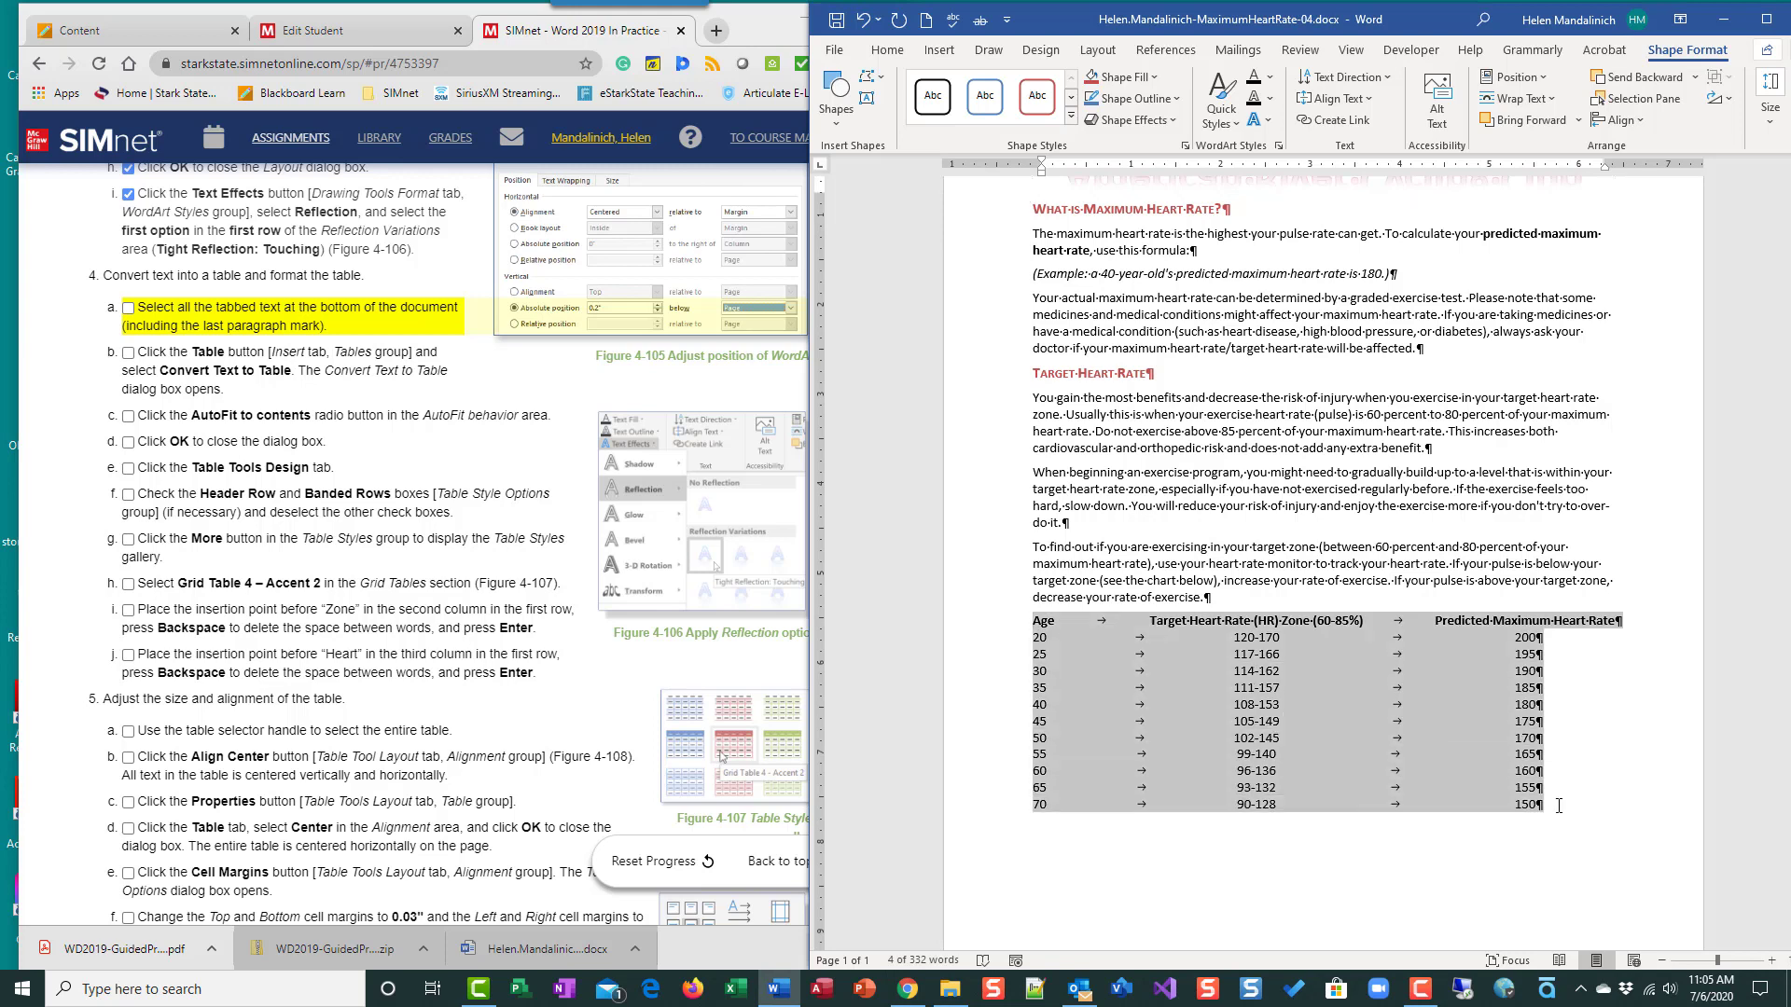
left_click(127, 309)
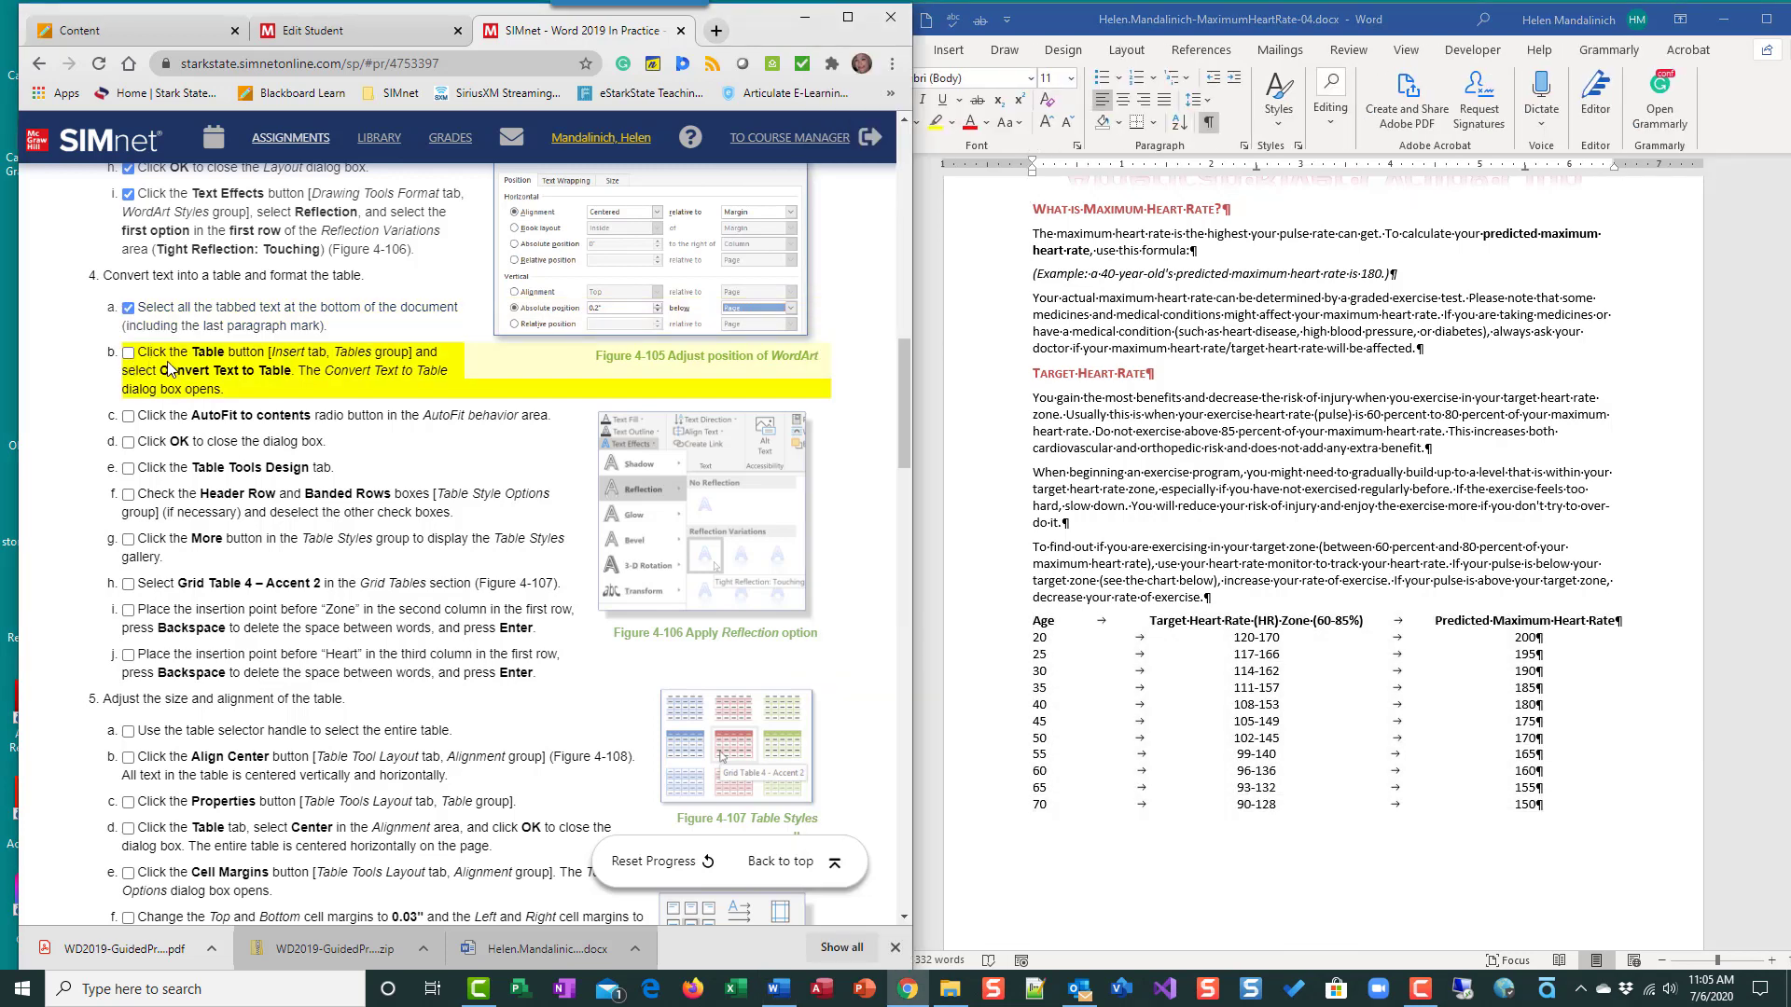
- Convert the selected tabbed text to a three-column table with AutoFit to contents, and check off instructions 4c and 4d
left_click(1089, 731)
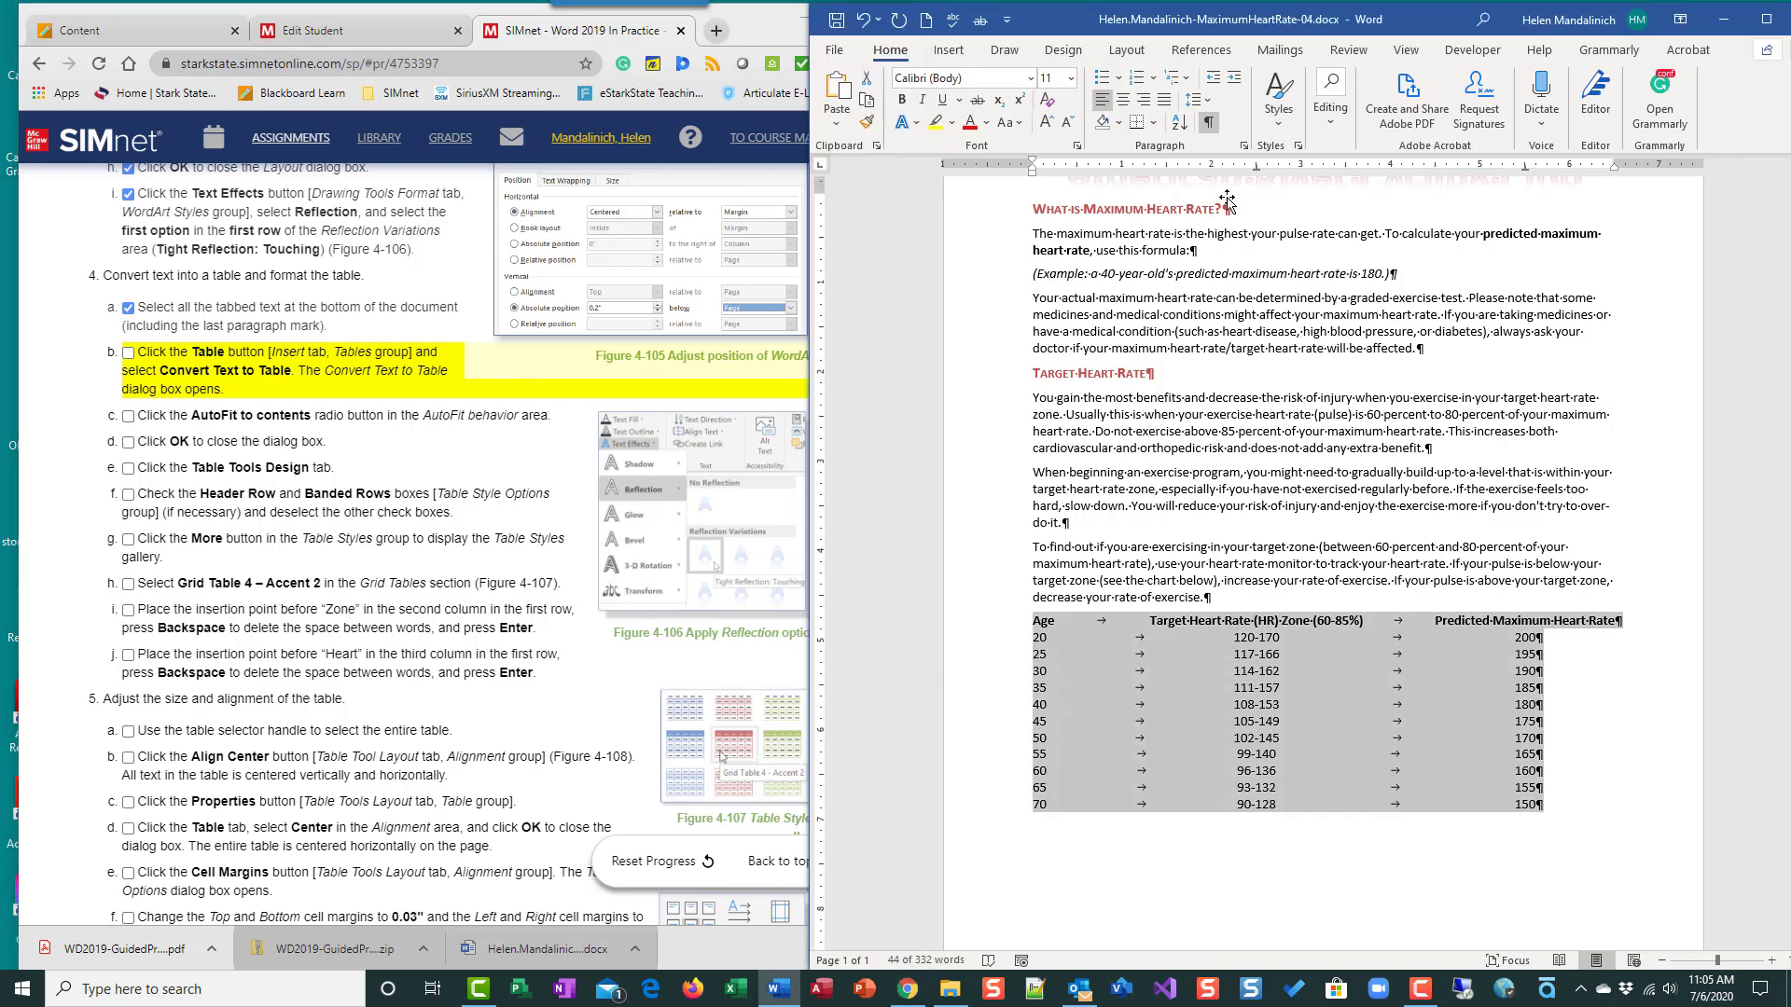
left_click(956, 54)
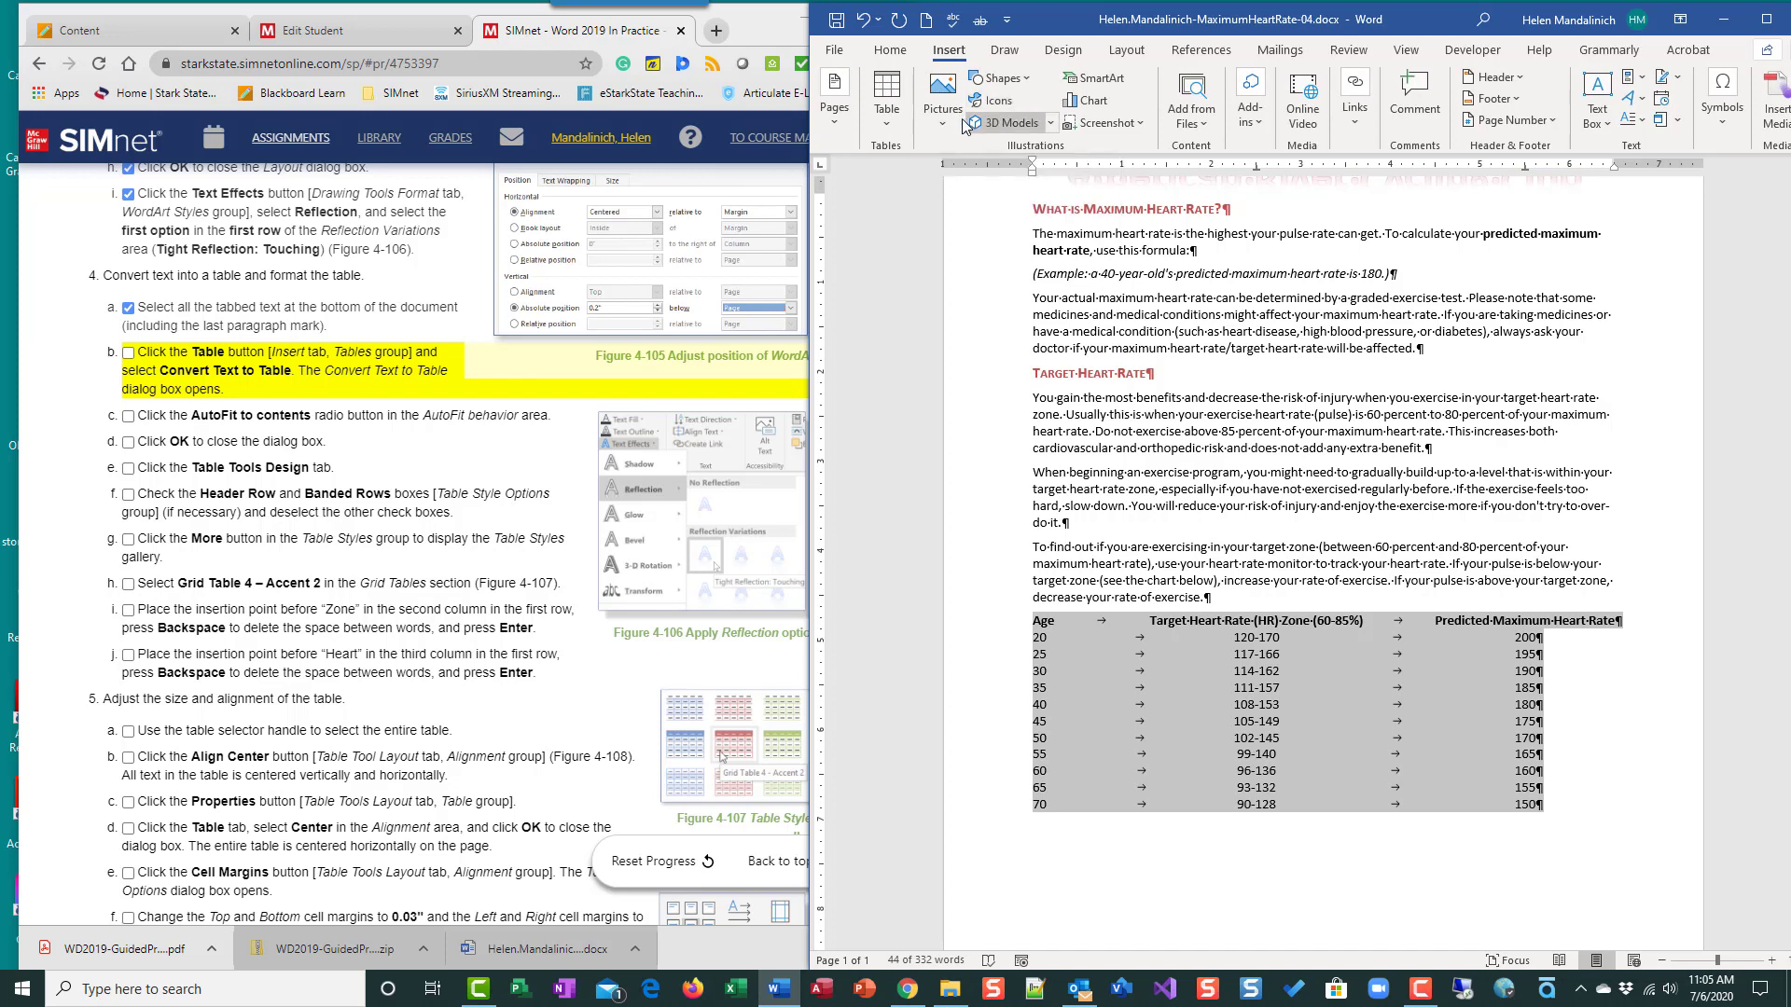
left_click(888, 125)
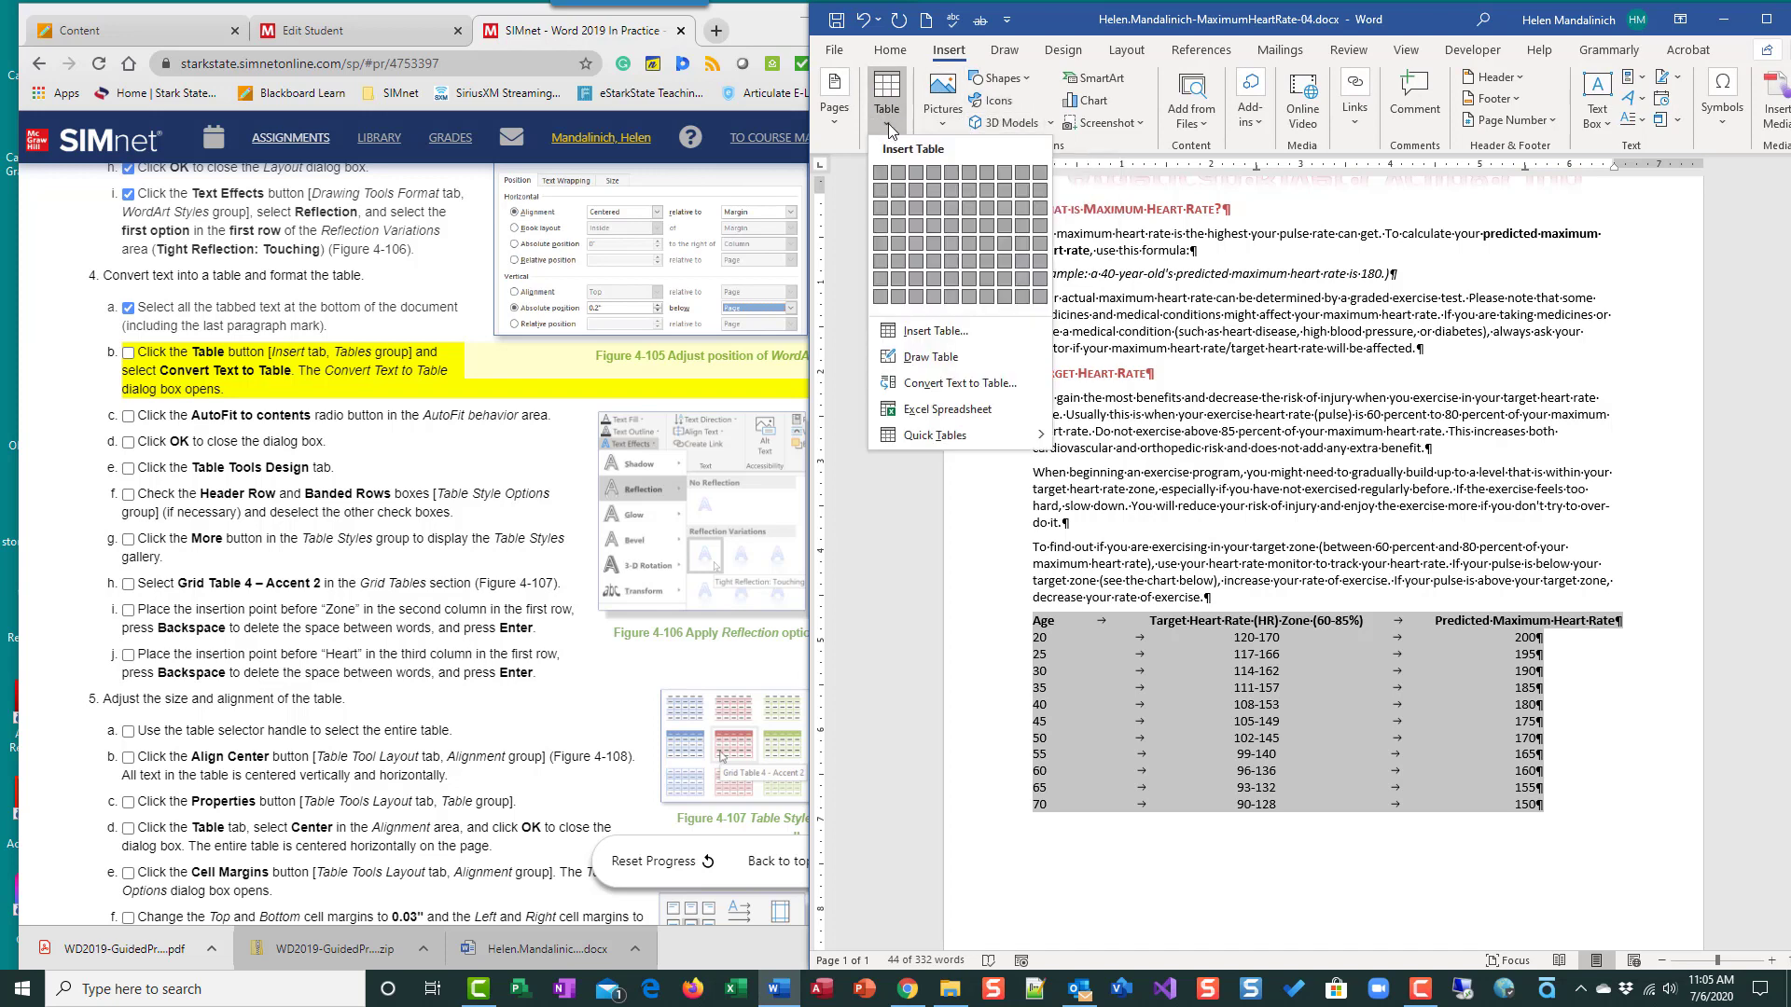
left_click(936, 383)
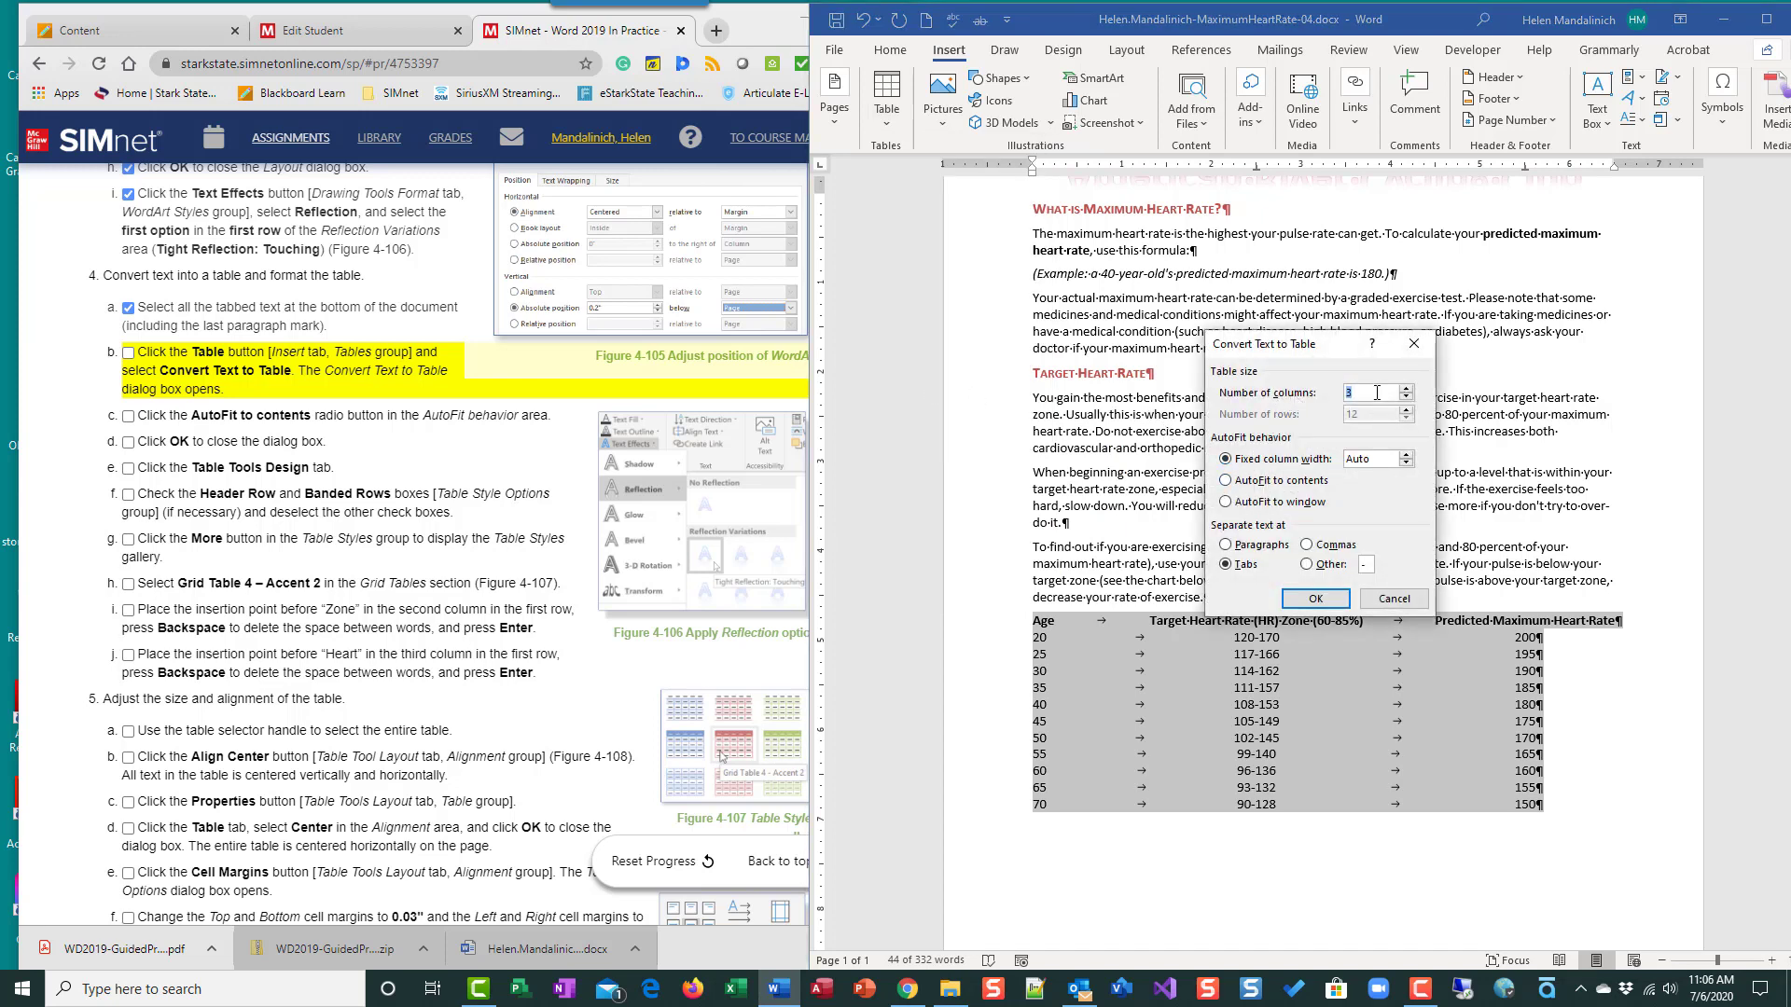
left_click(1225, 481)
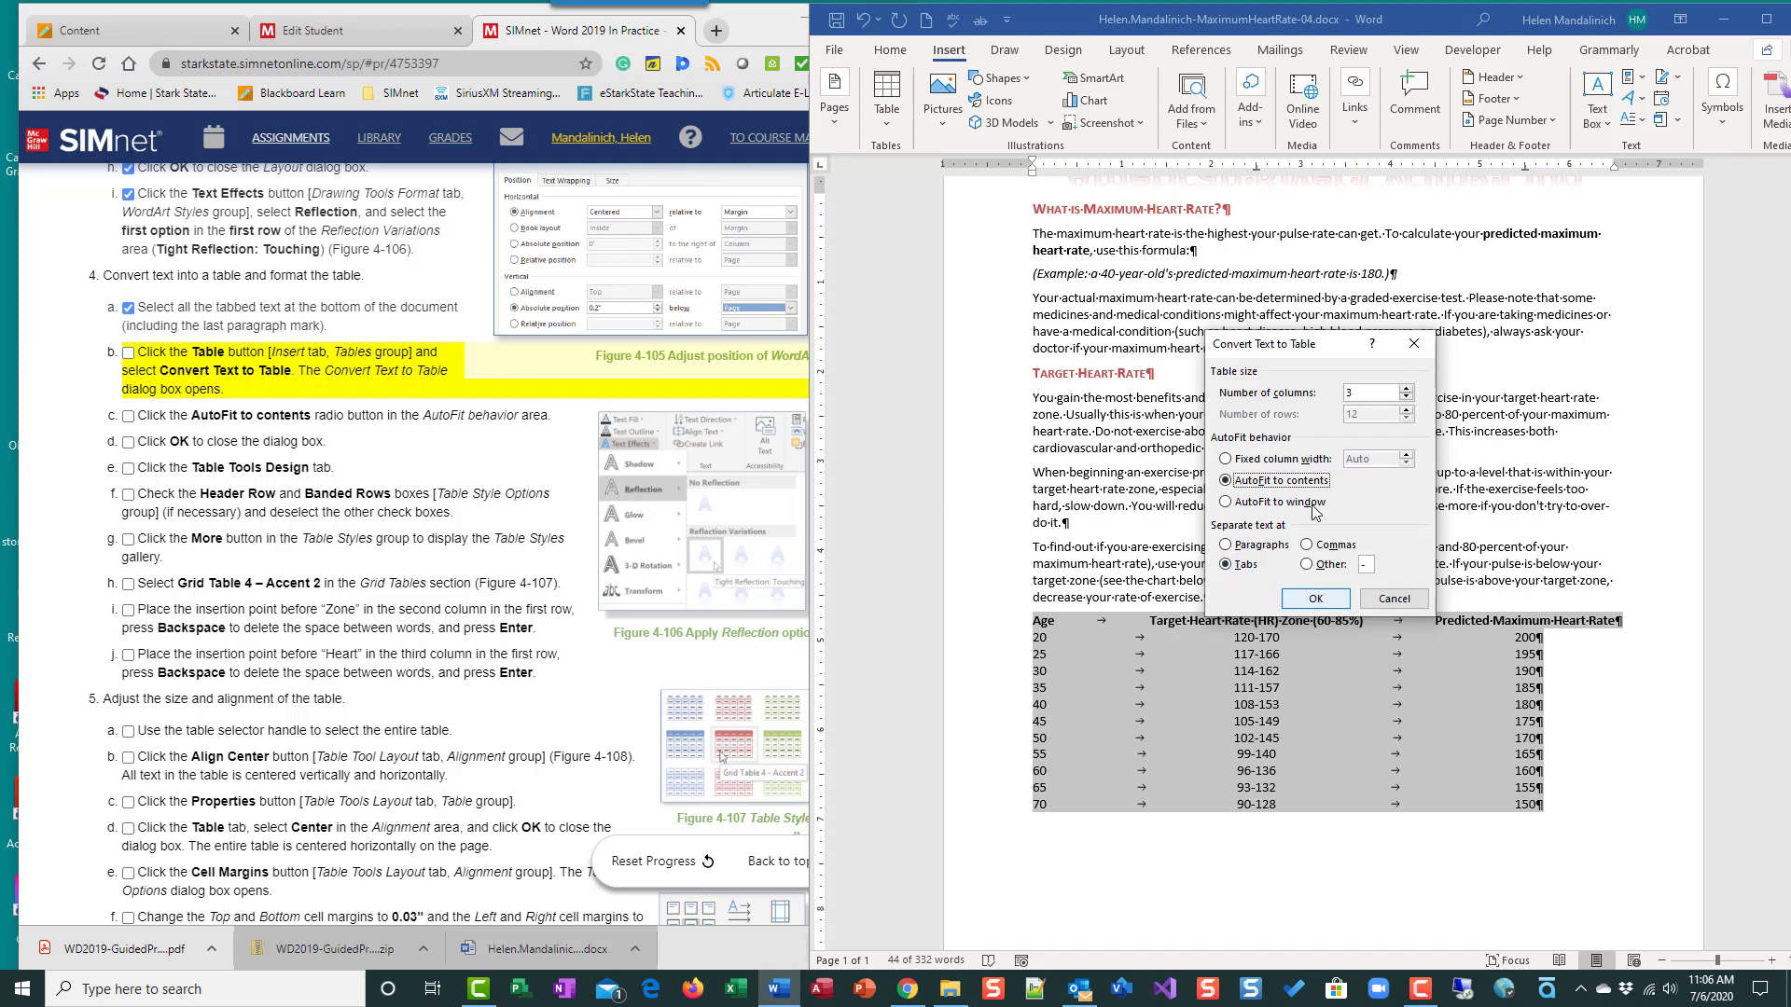
left_click(1315, 599)
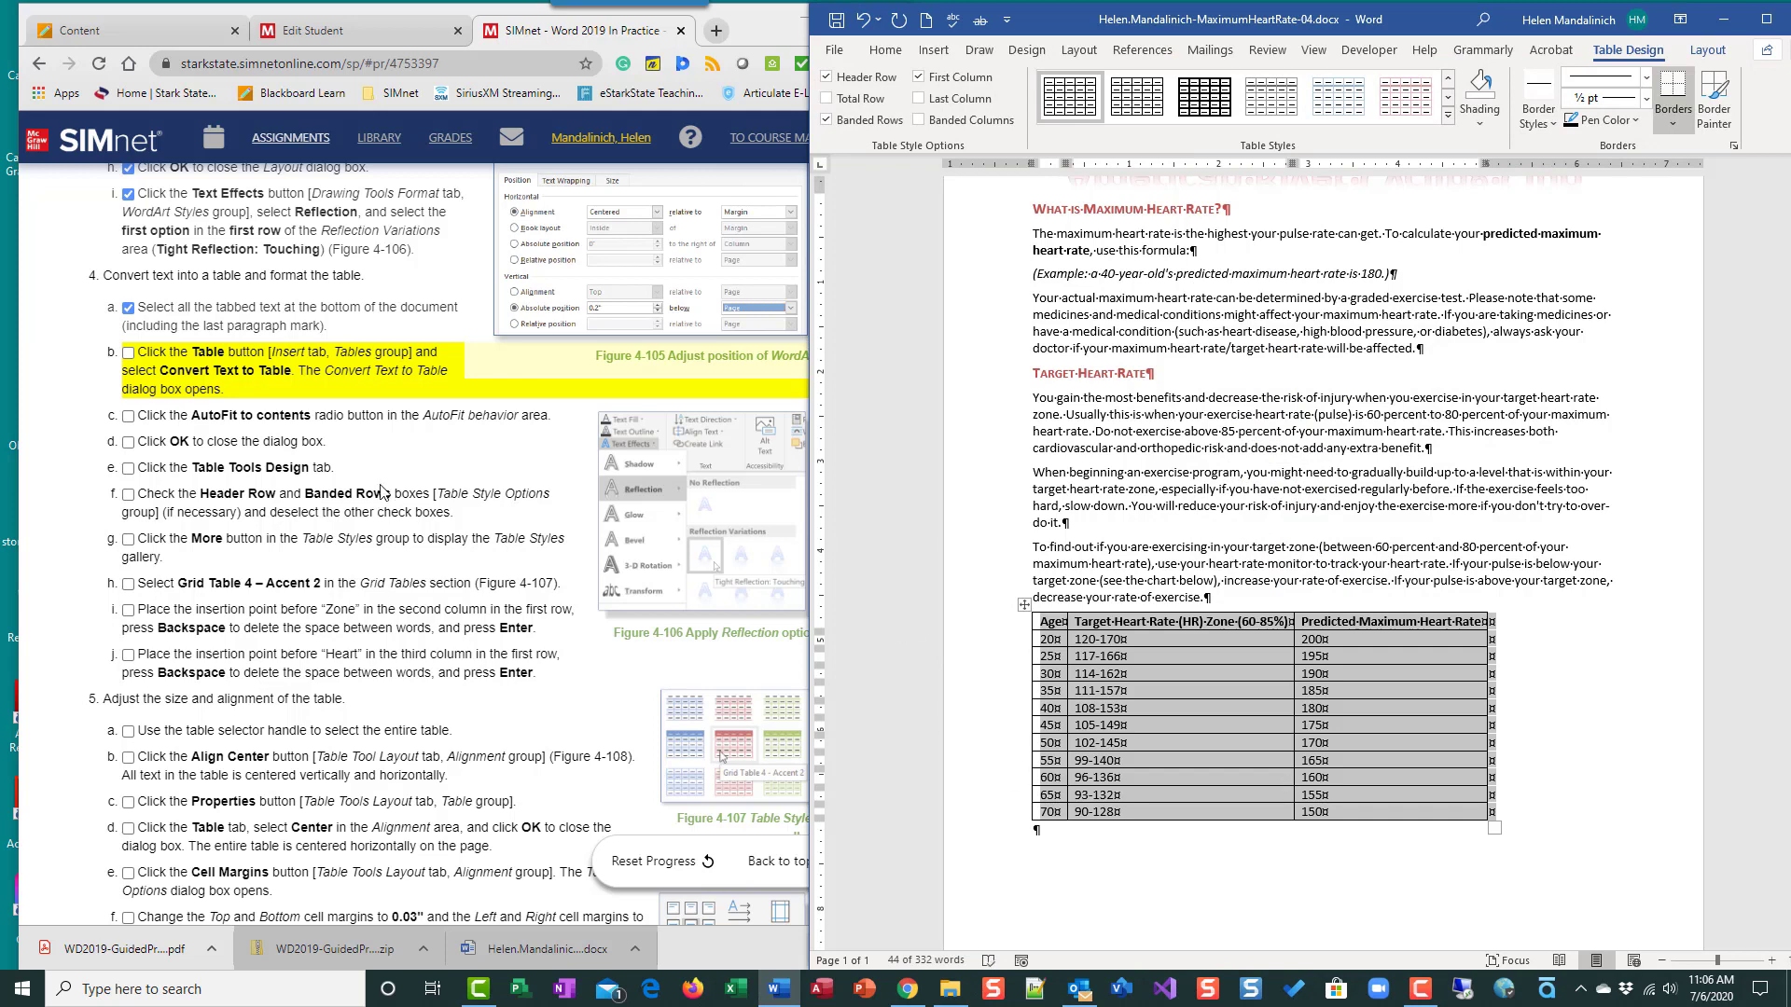
left_click(129, 417)
left_click(129, 442)
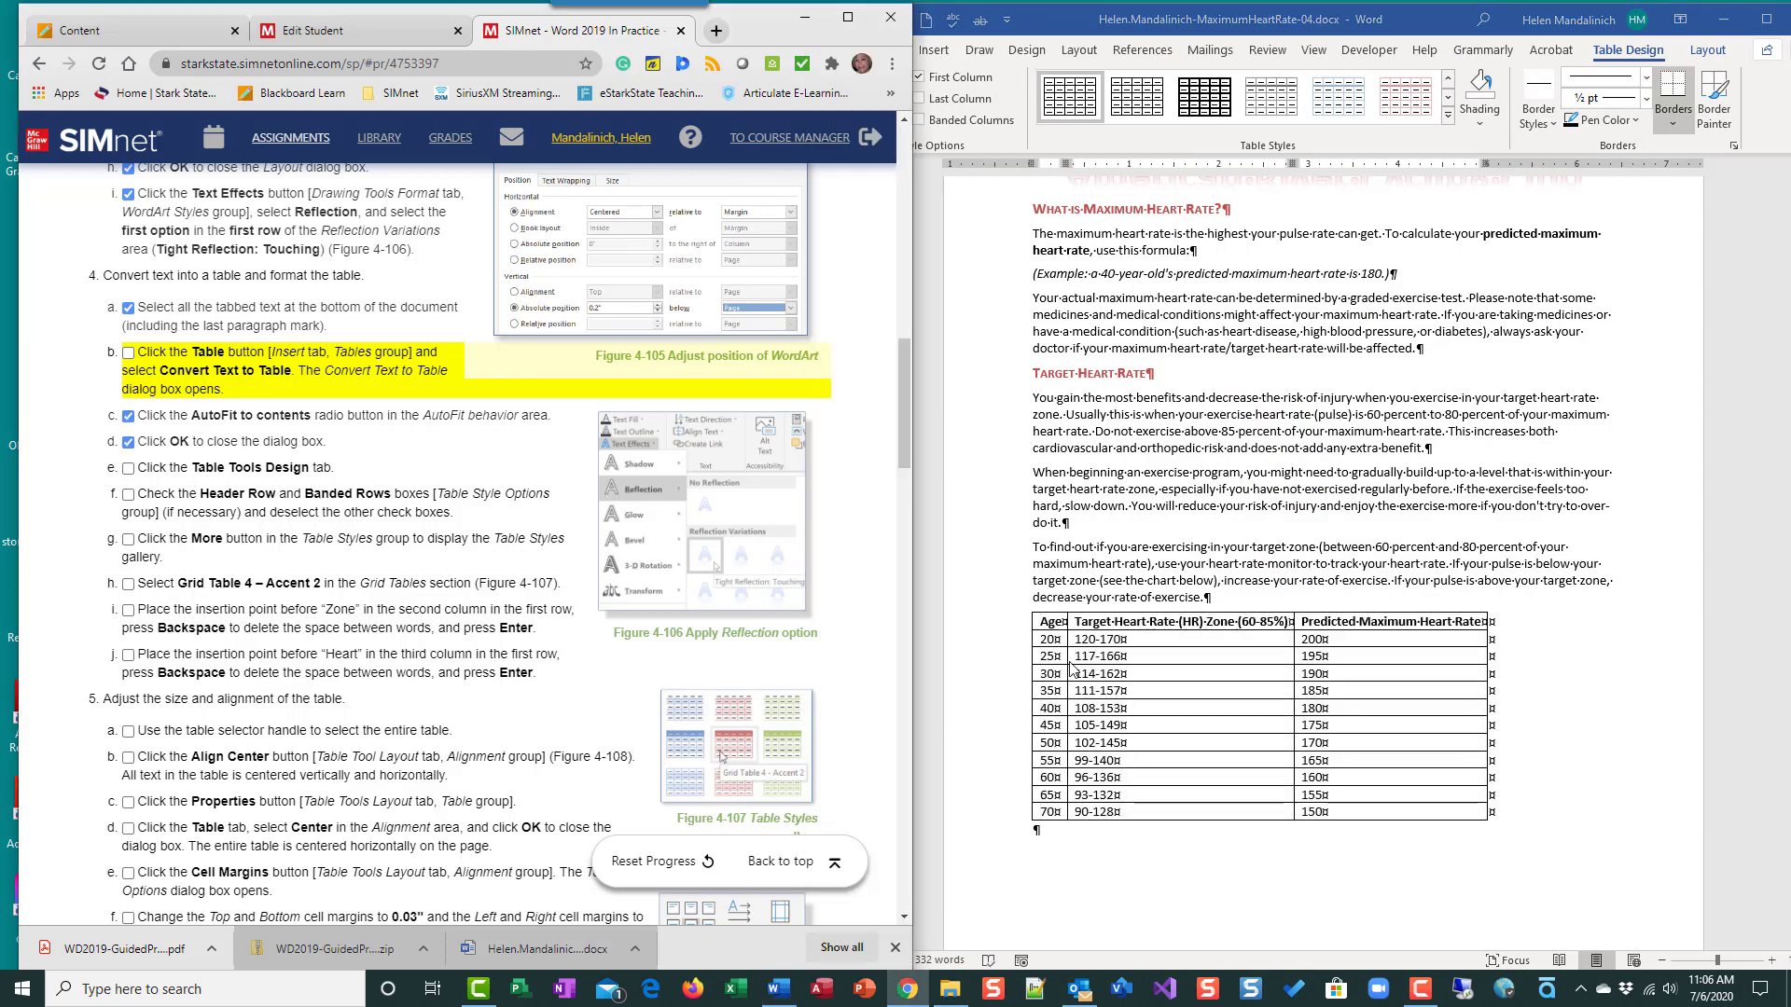
- Compare the table with the completed-project figure at the end of the instructions, and check off instruction 4b
left_click(1236, 687)
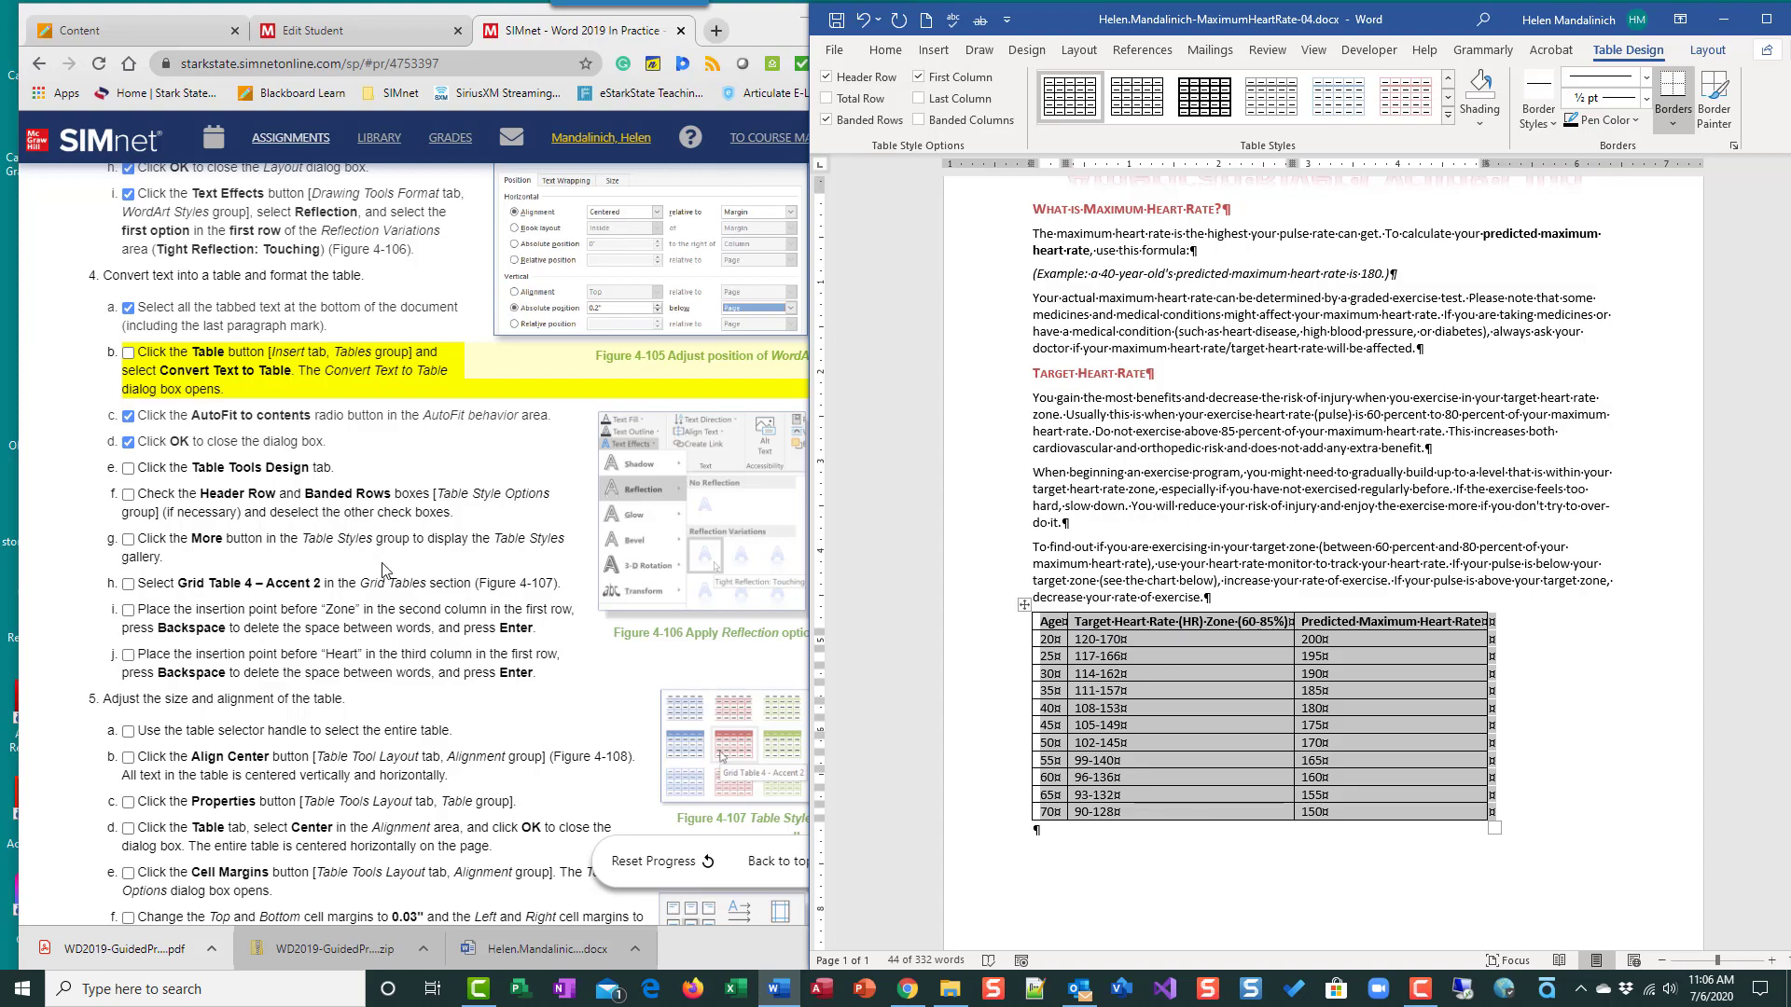
scroll(383, 570, "down", 20)
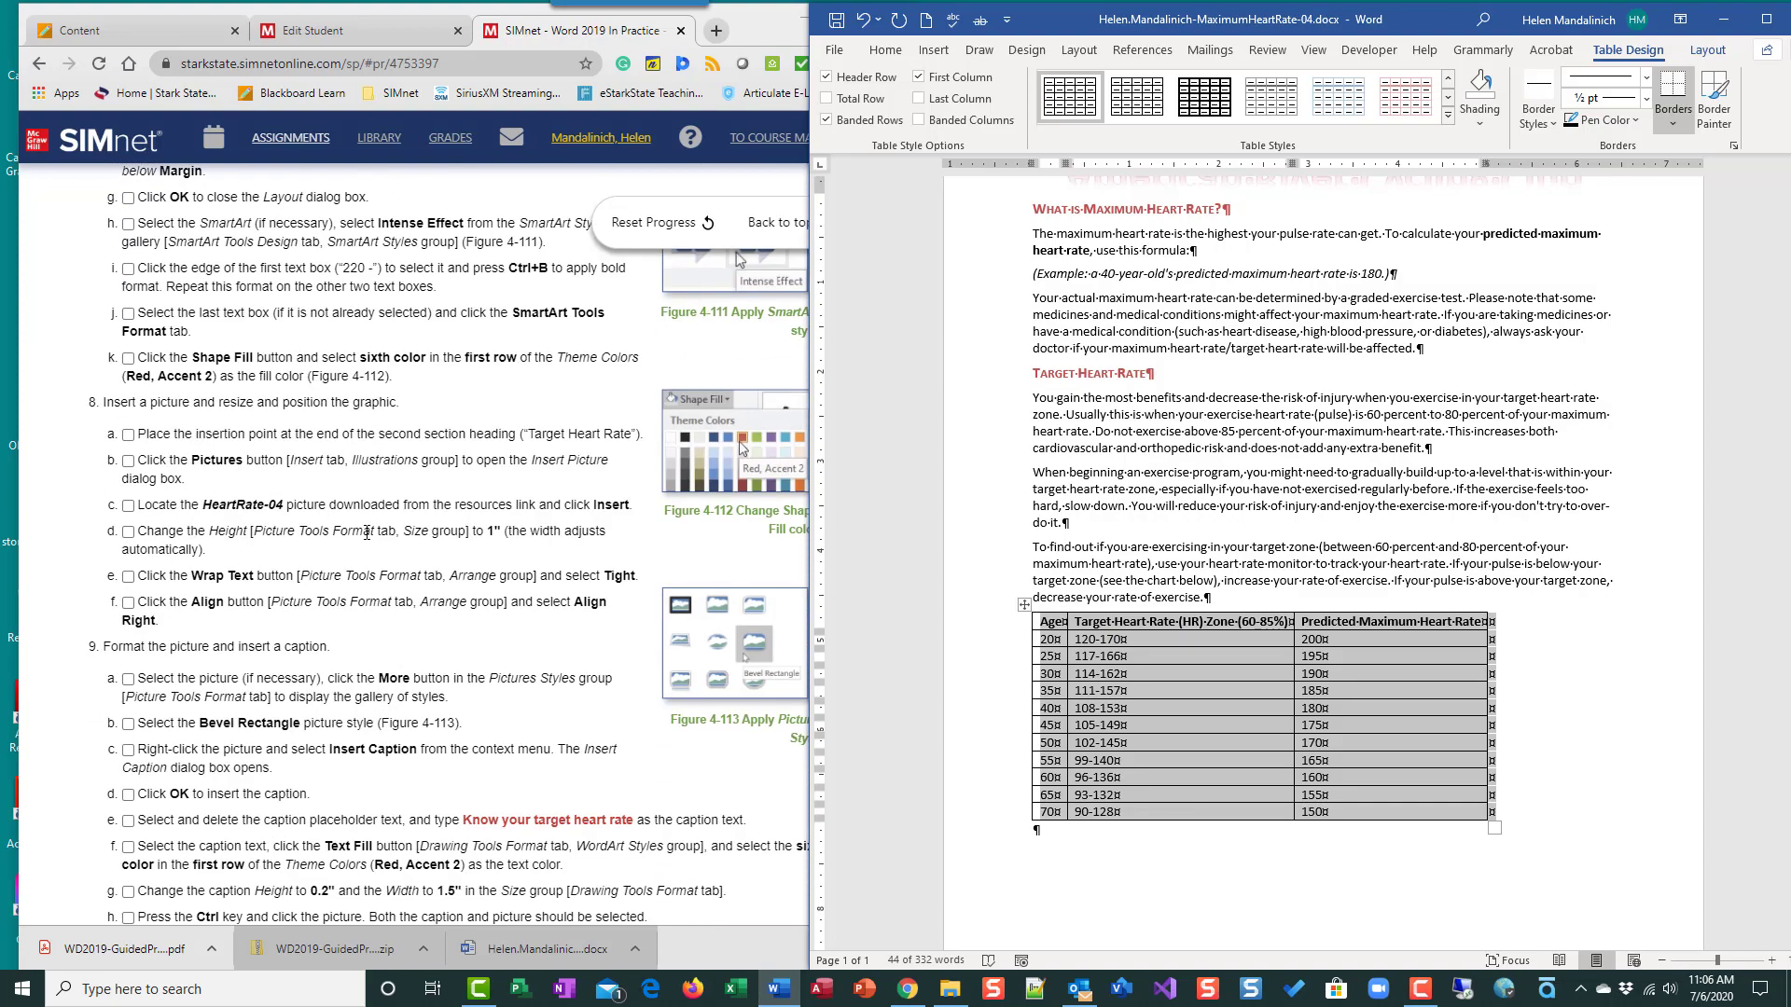
scroll(366, 538, "down", 5)
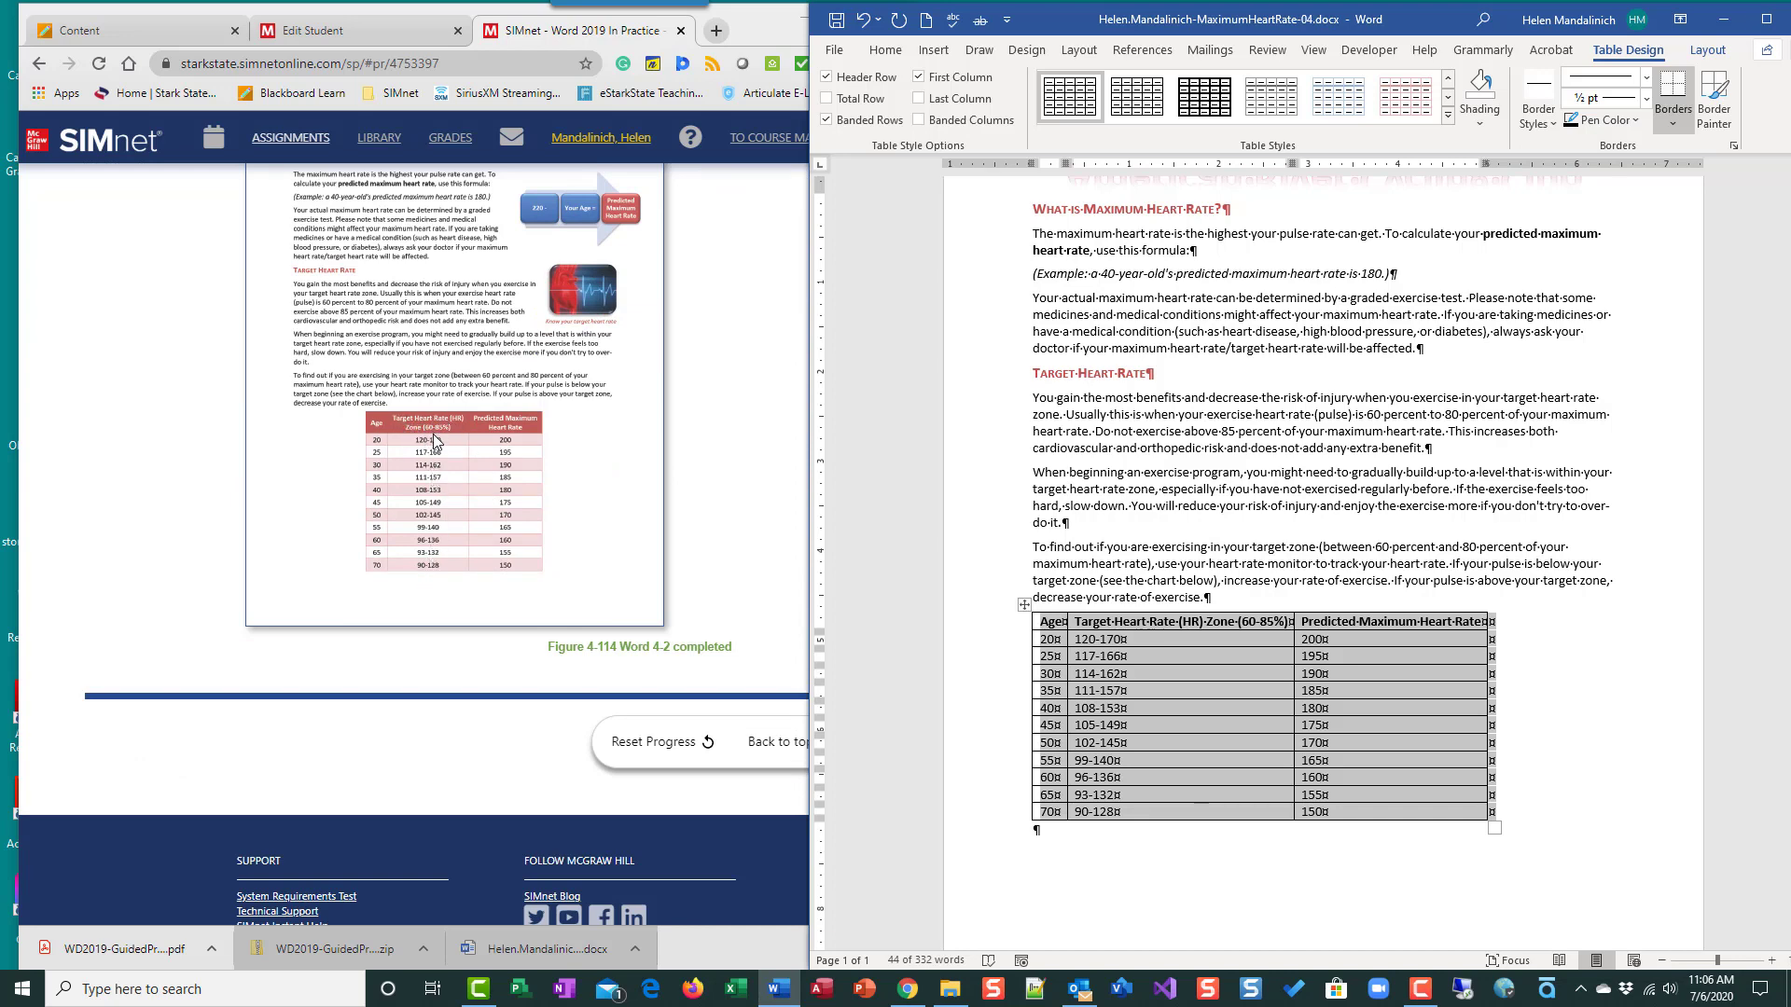
scroll(518, 560, "up", 15)
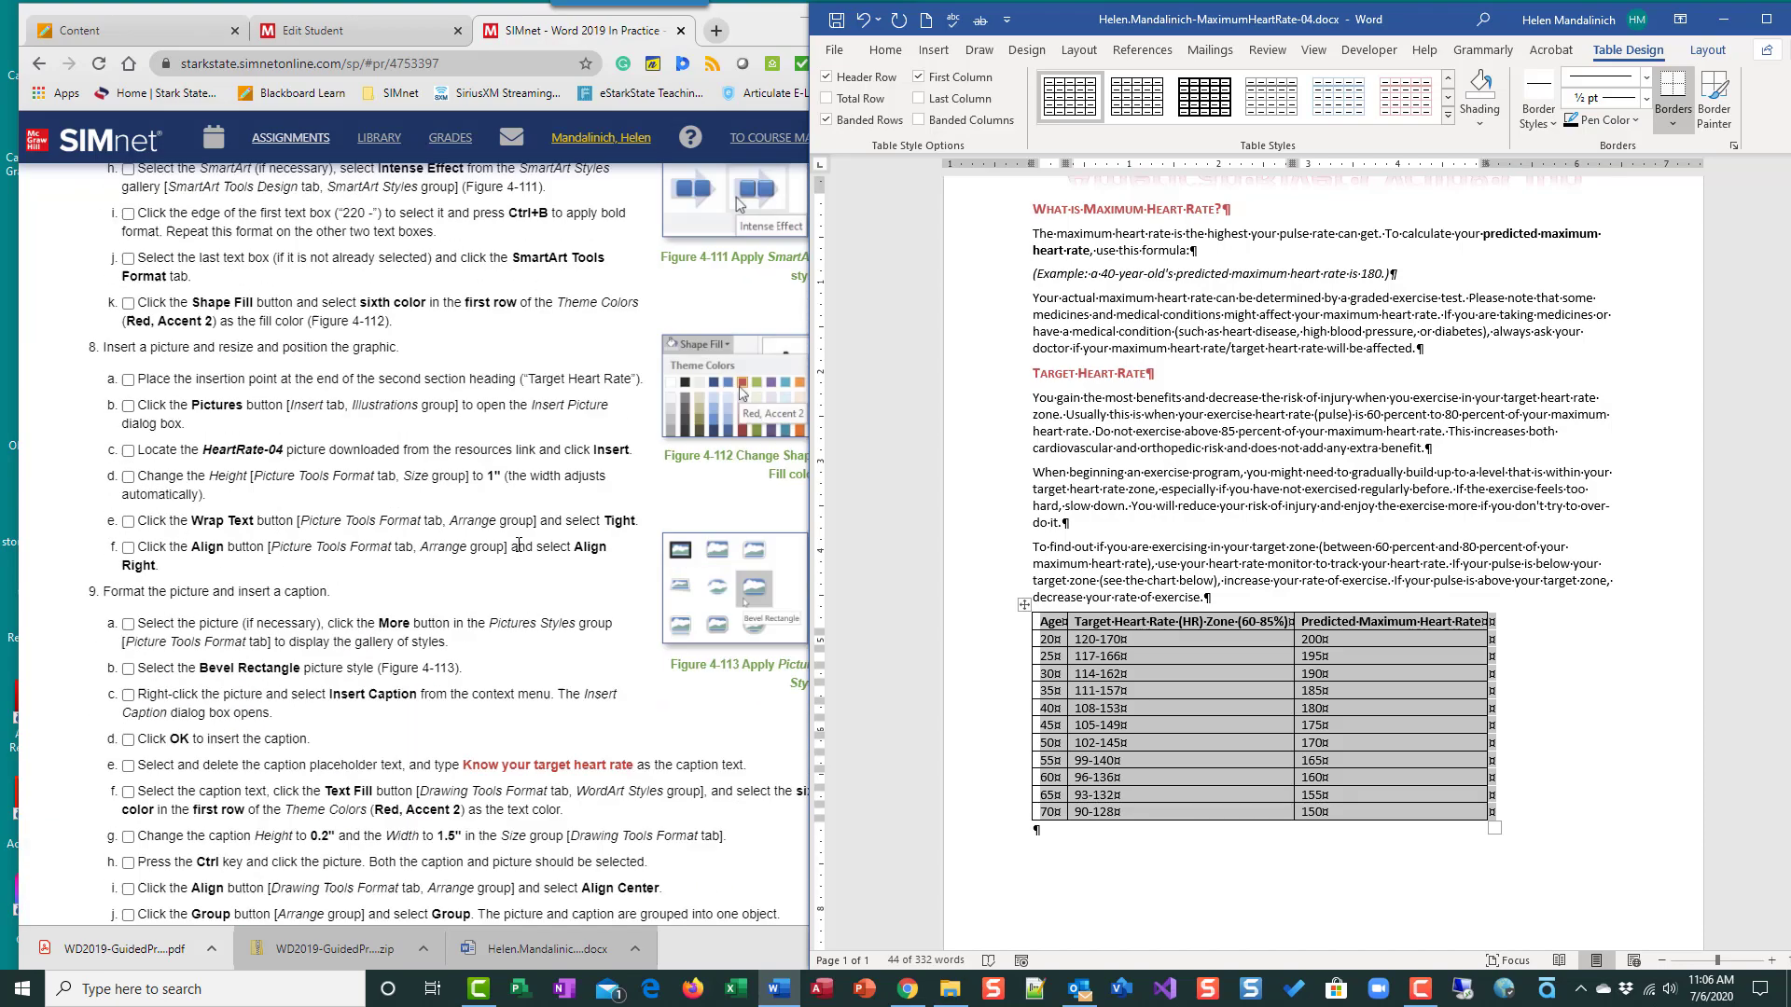
scroll(519, 545, "up", 15)
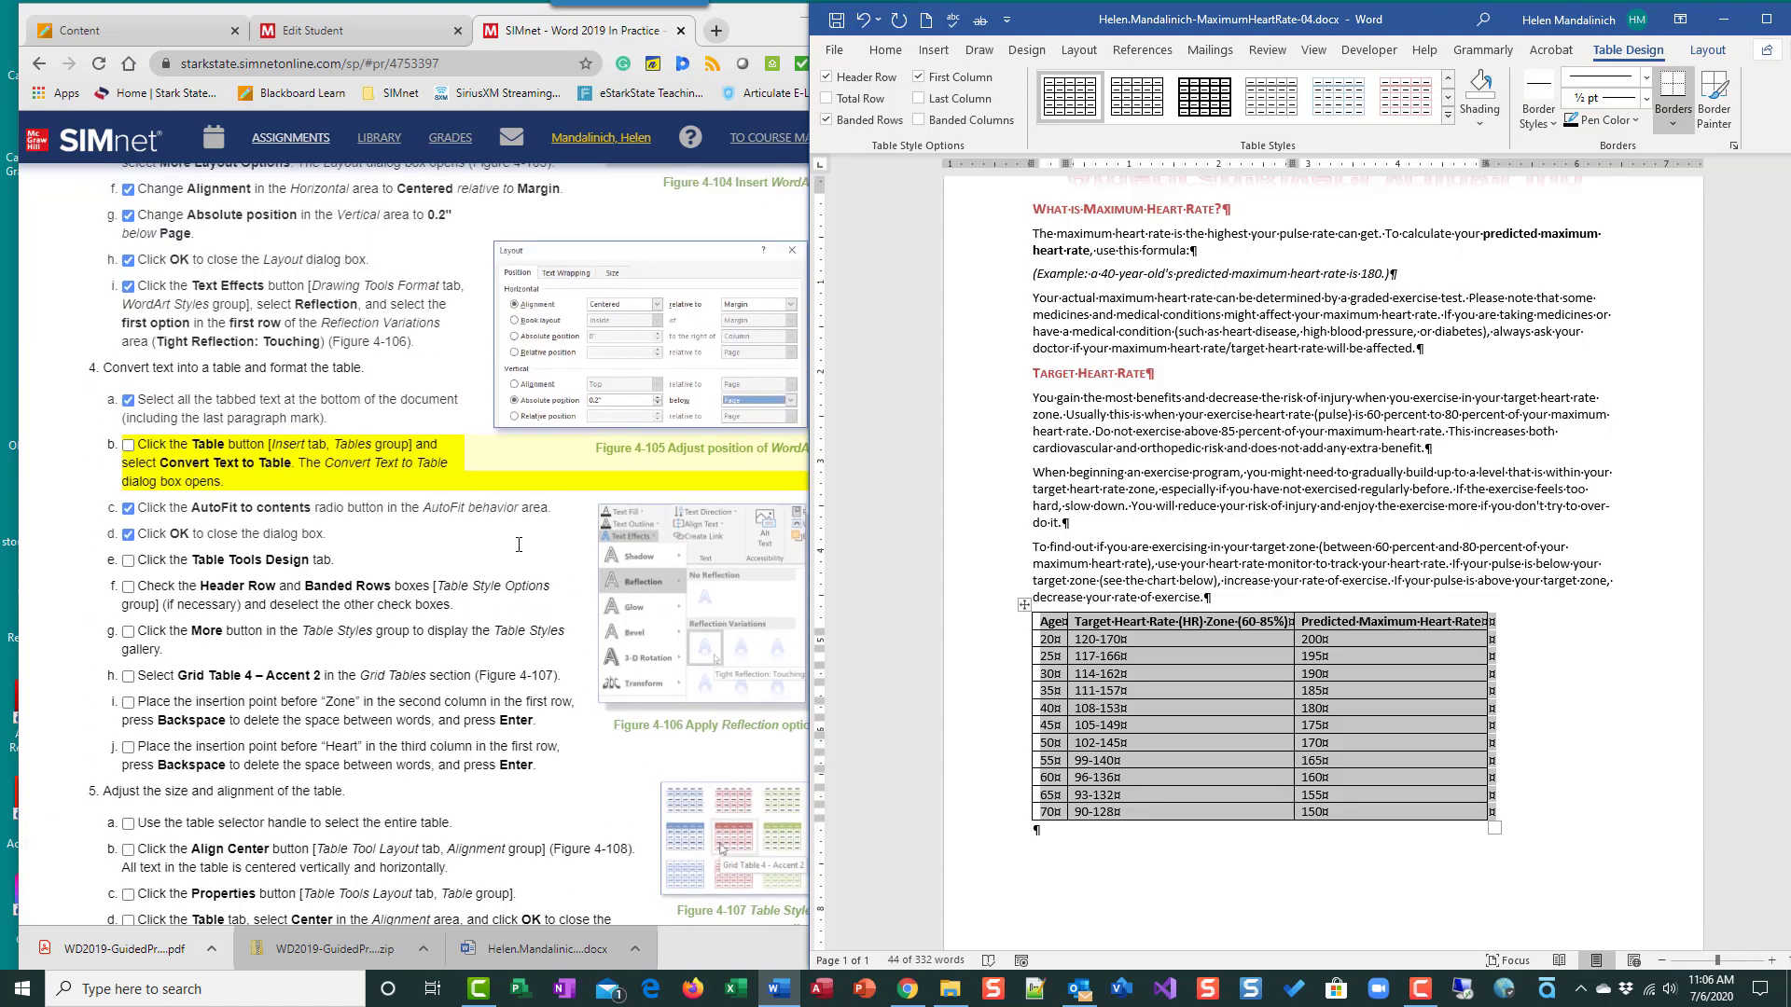
left_click(131, 259)
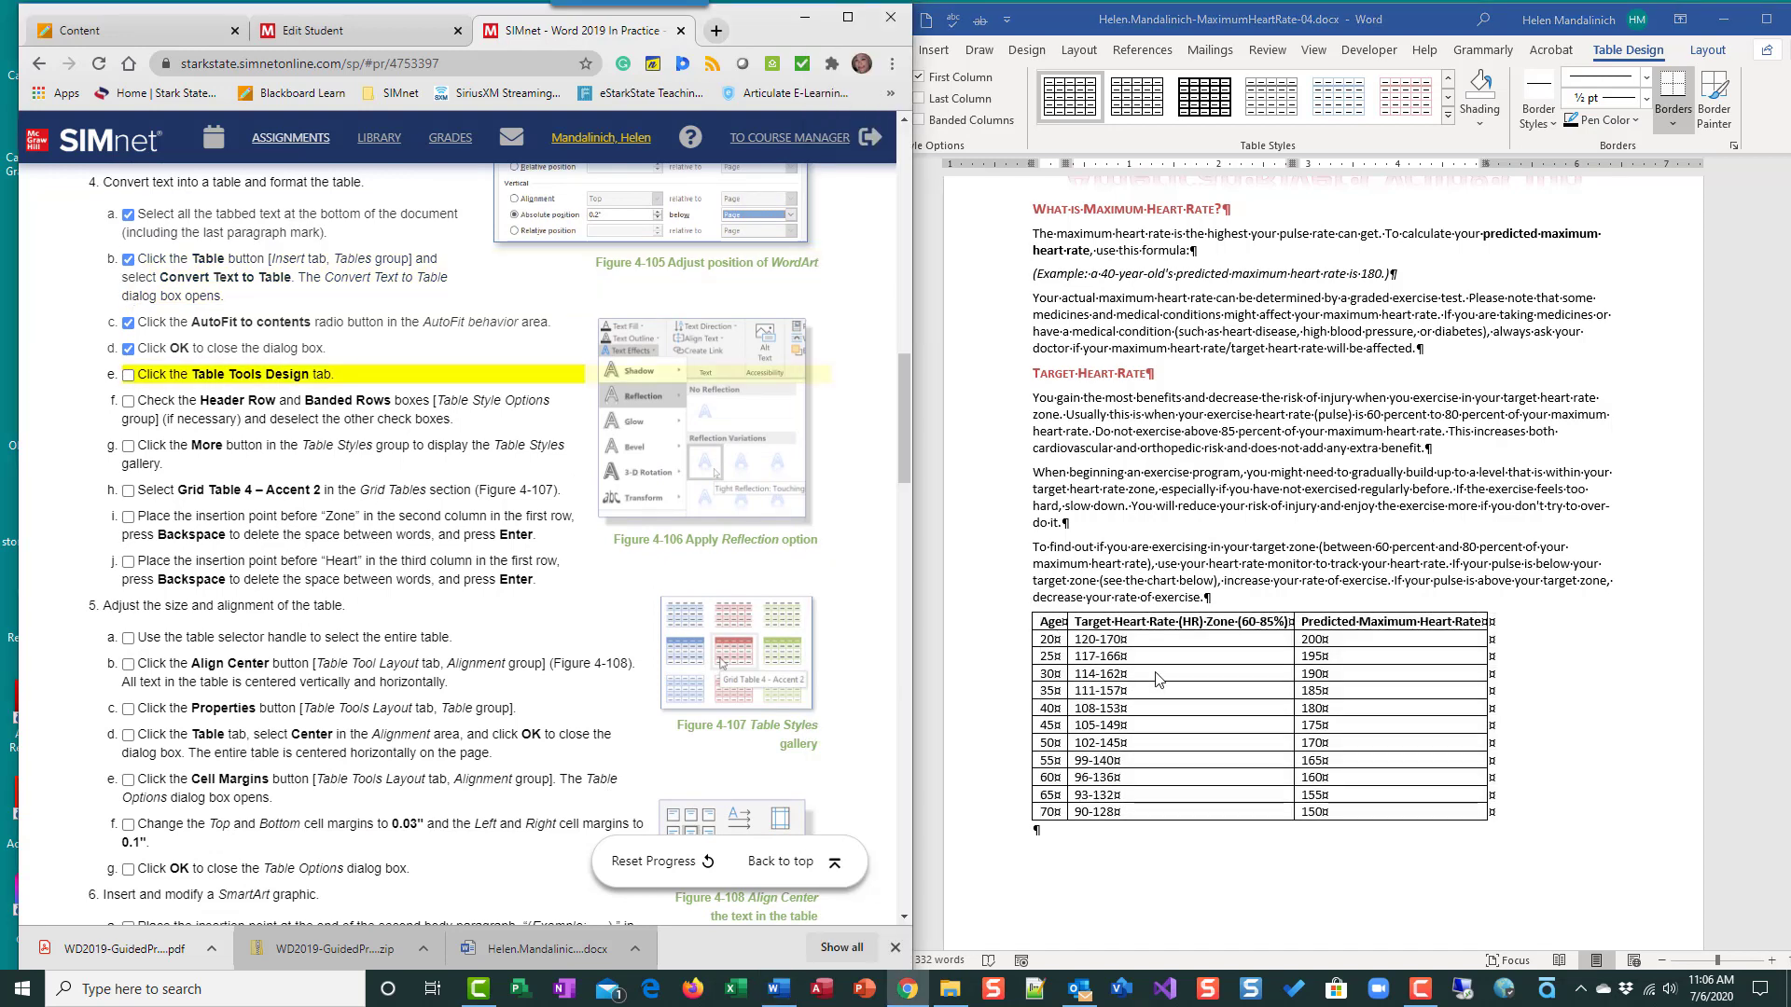
left_click(1202, 608)
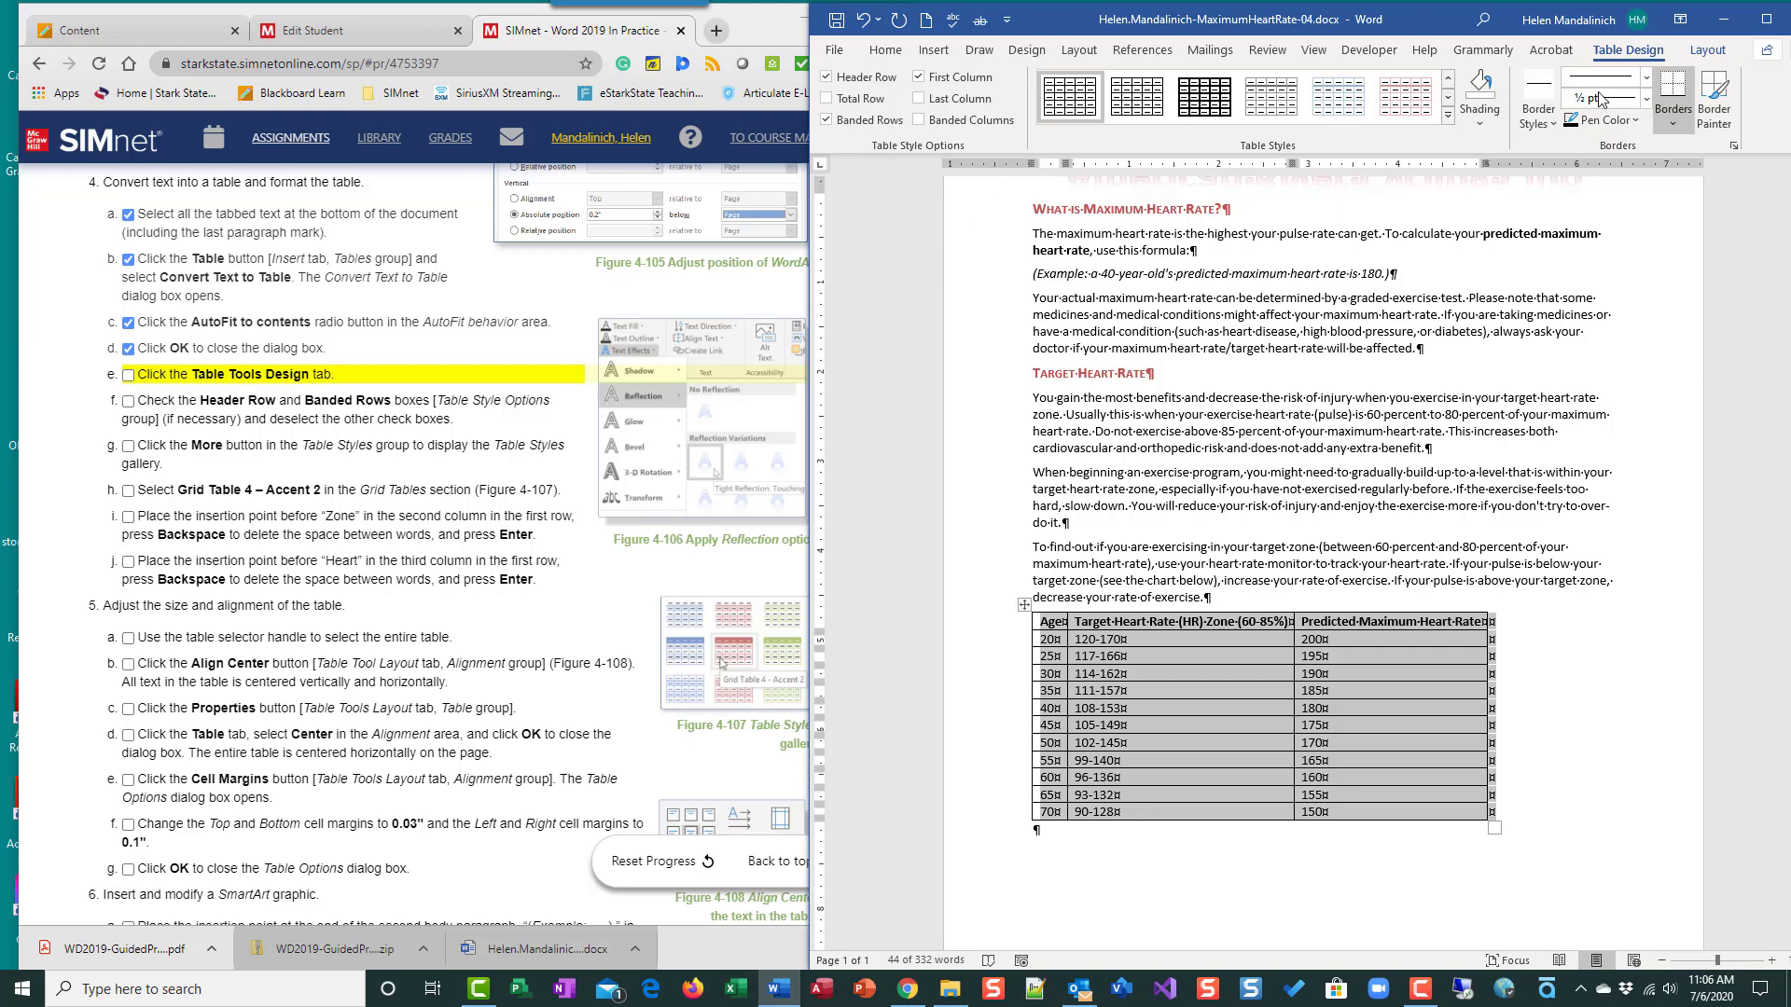
- Turn off the First Column table style option, keeping Header Row and Banded Rows, and check off instructions 4e and 4f
left_click(128, 375)
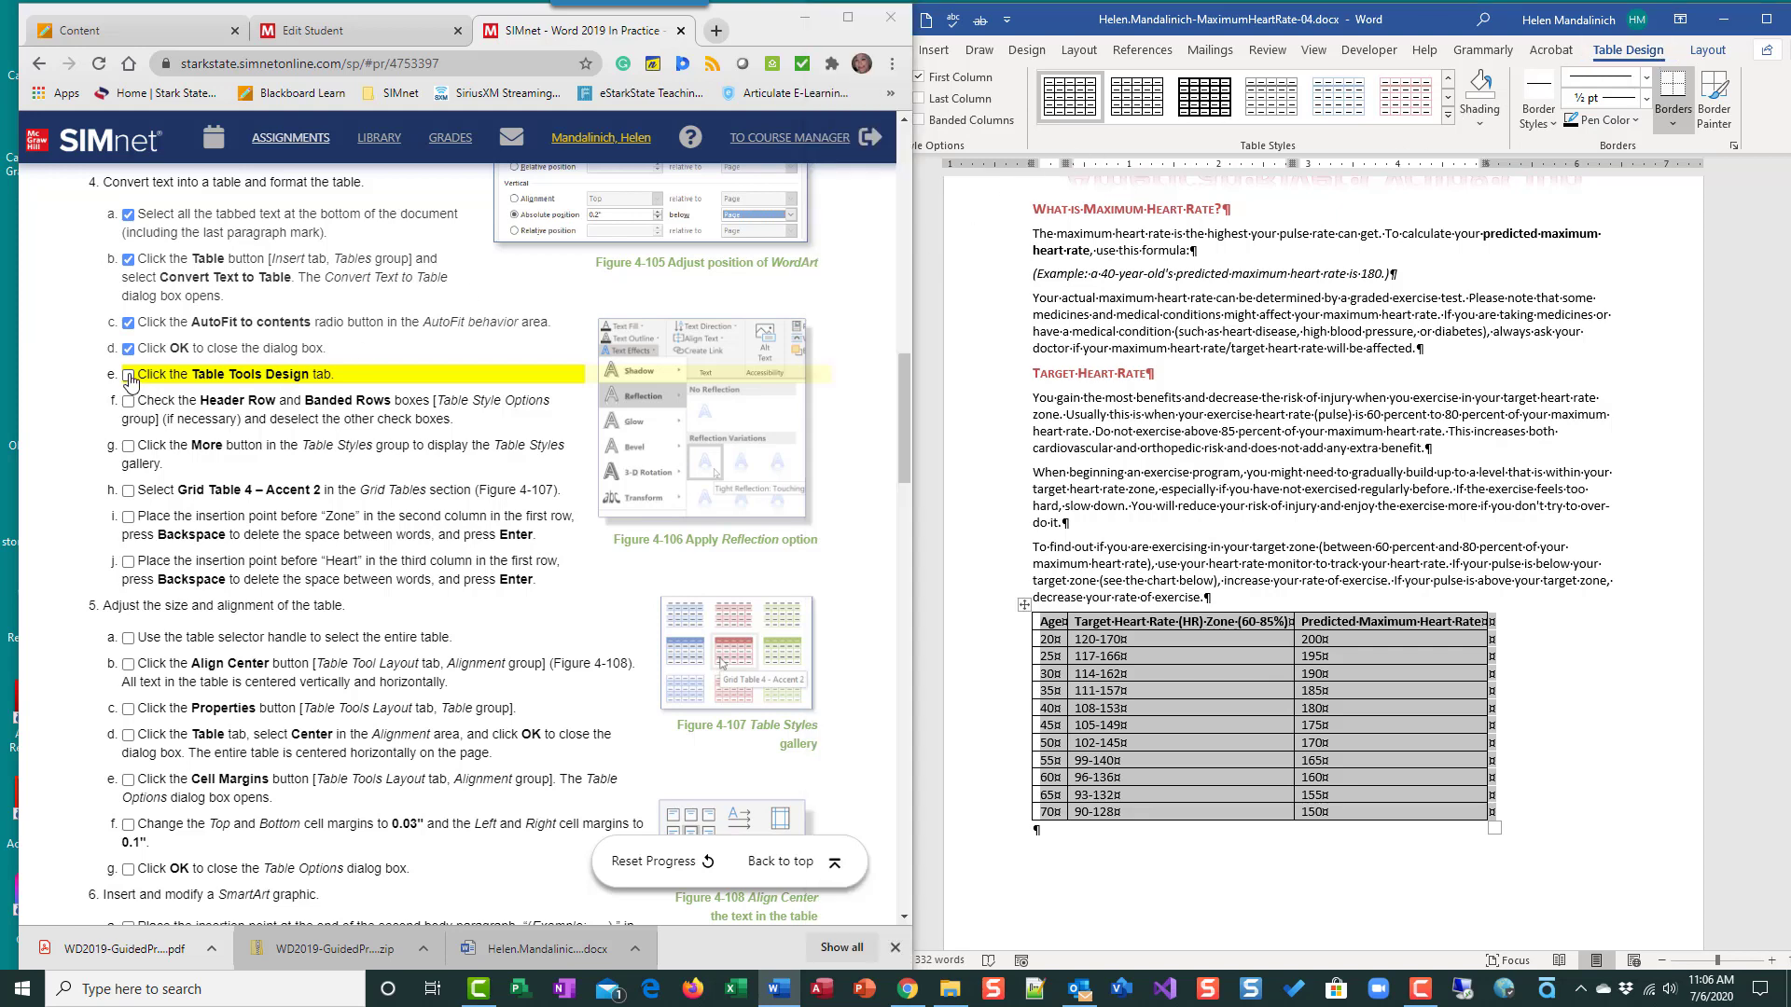
left_click(1270, 800)
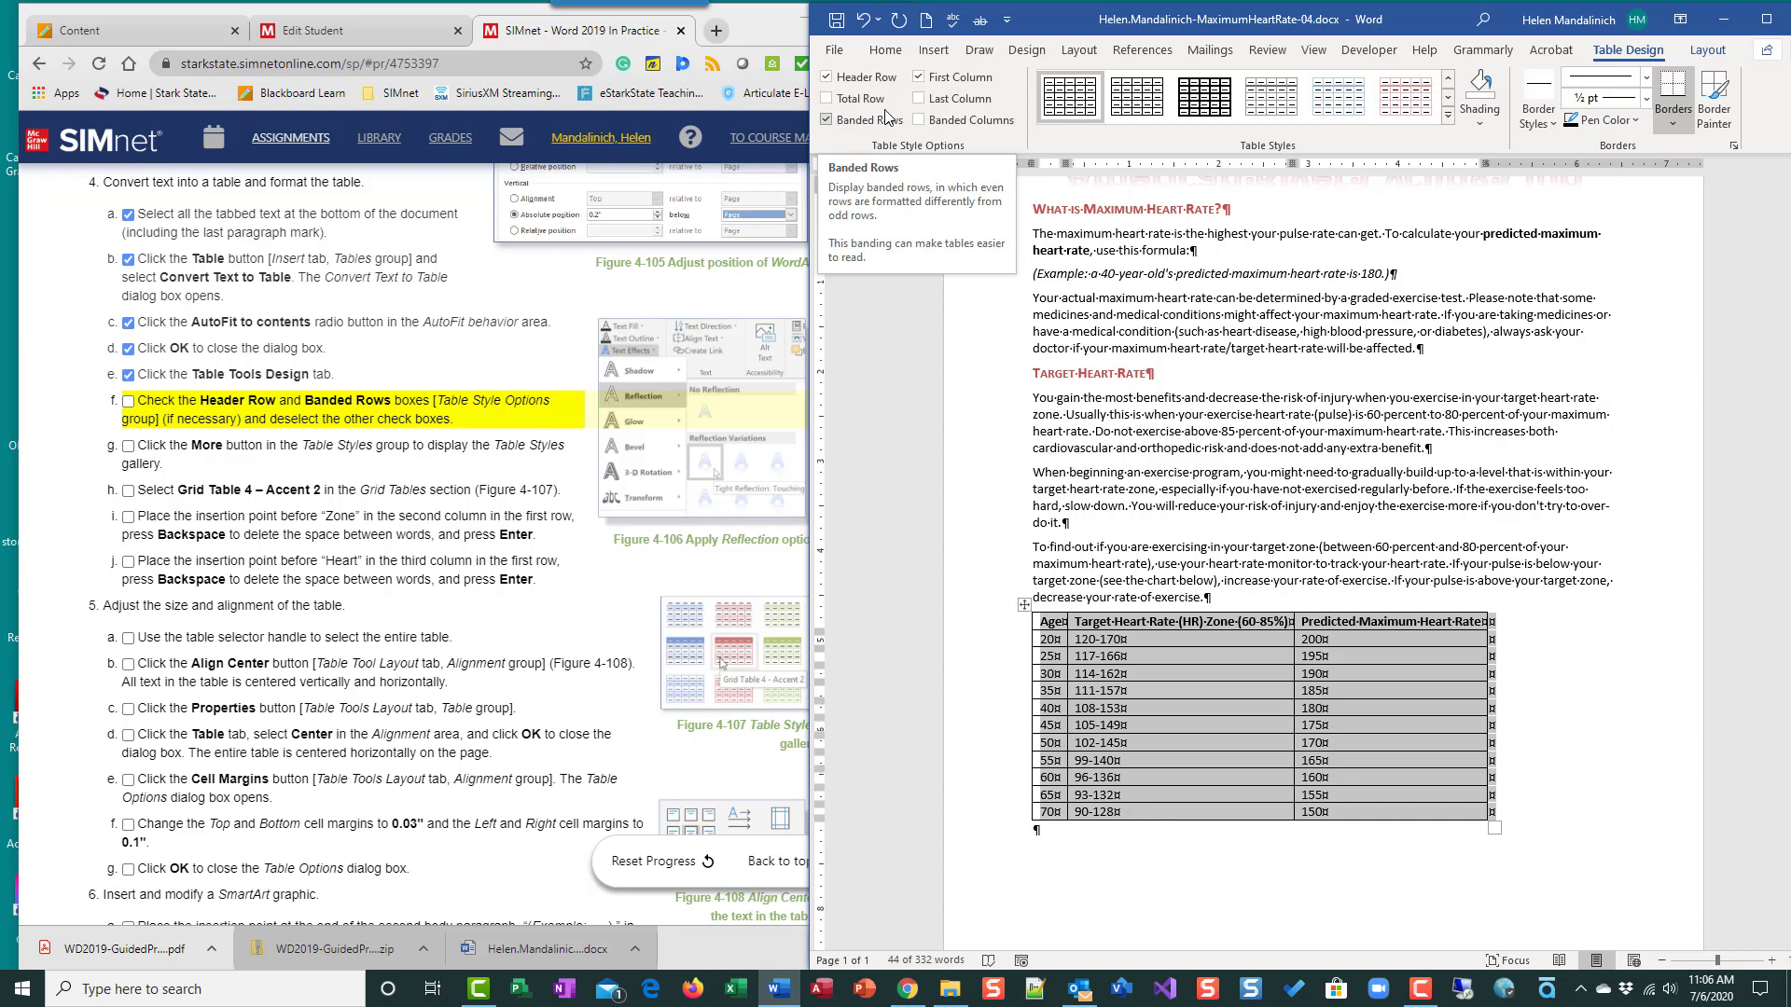
left_click(922, 81)
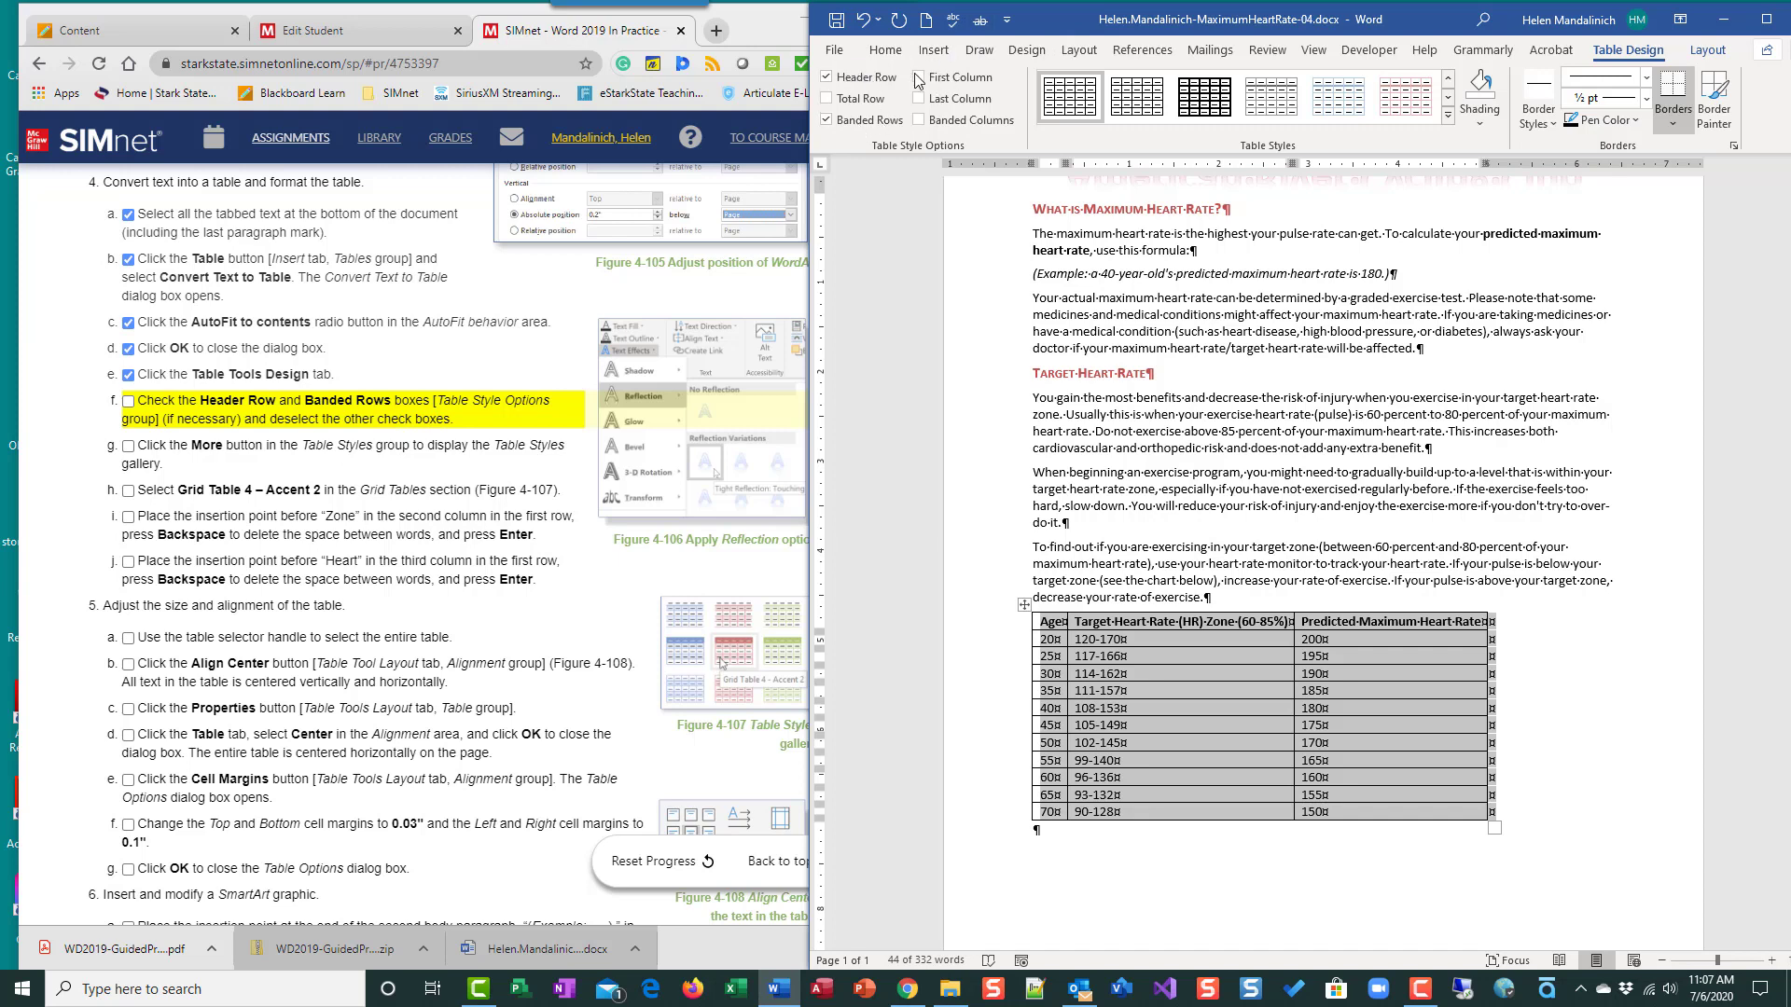
left_click(129, 401)
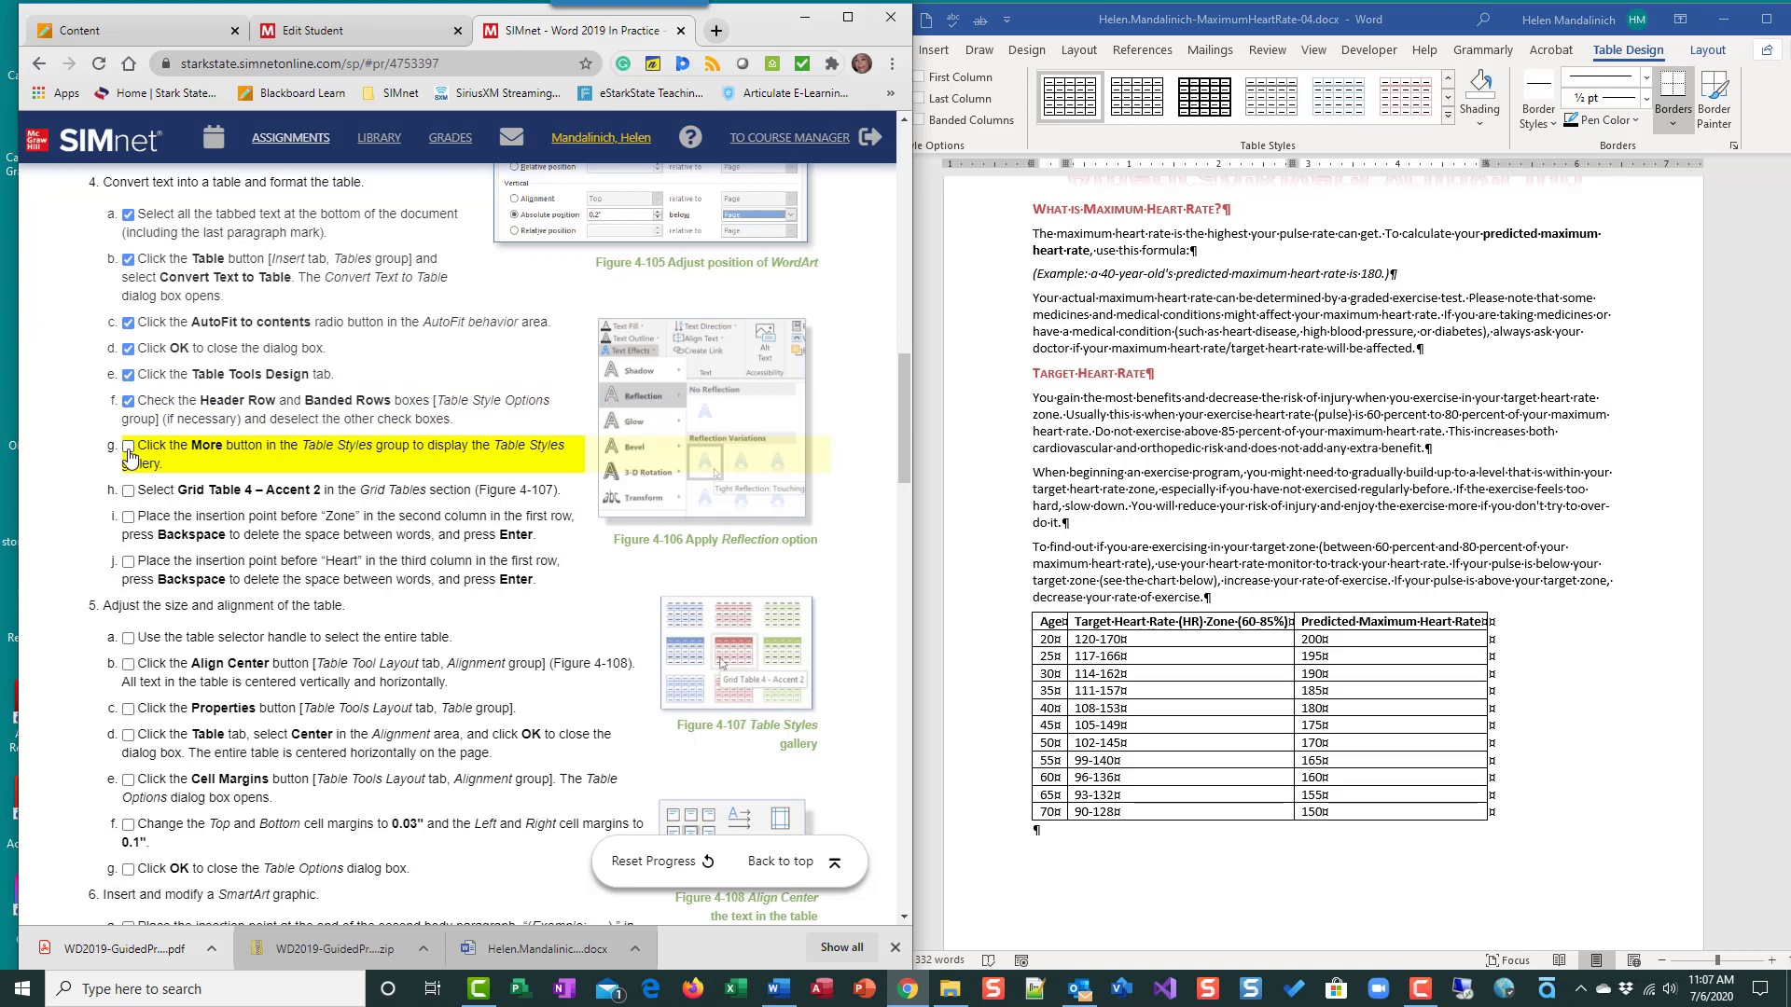
- Apply the Grid Table 4 - Accent 2 style to the heart rate table and check off instructions 4g and 4h
left_click(1197, 716)
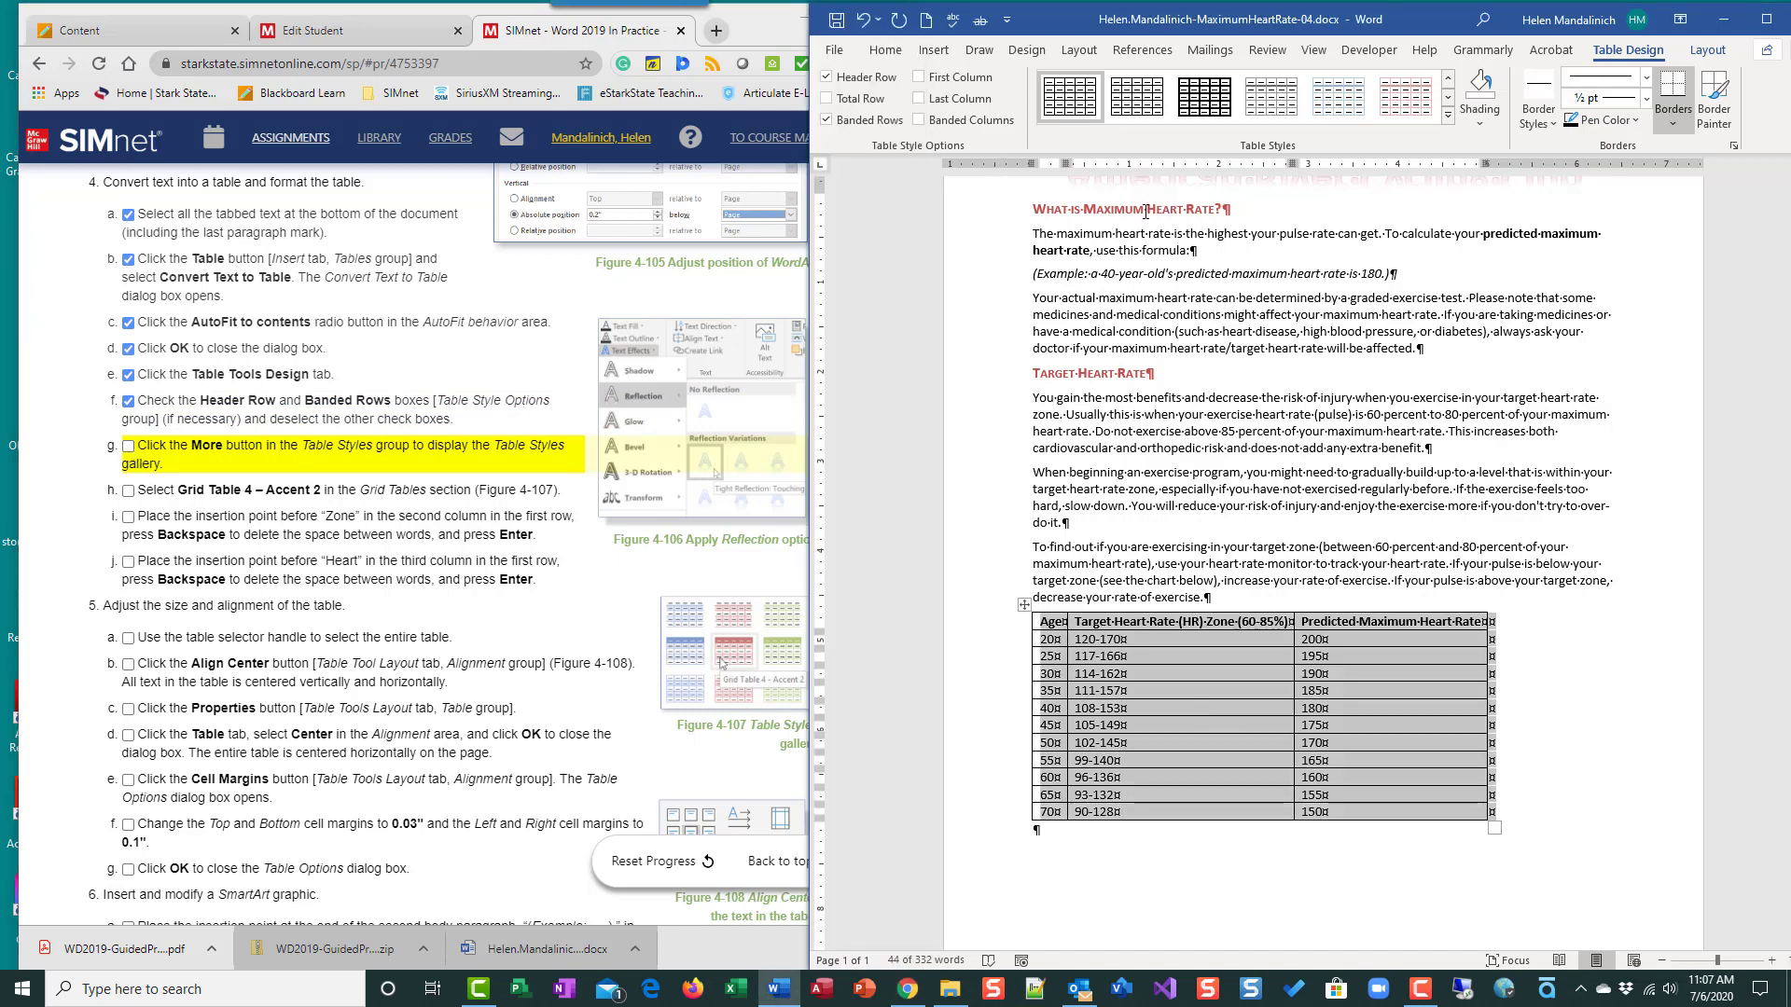
left_click(1449, 115)
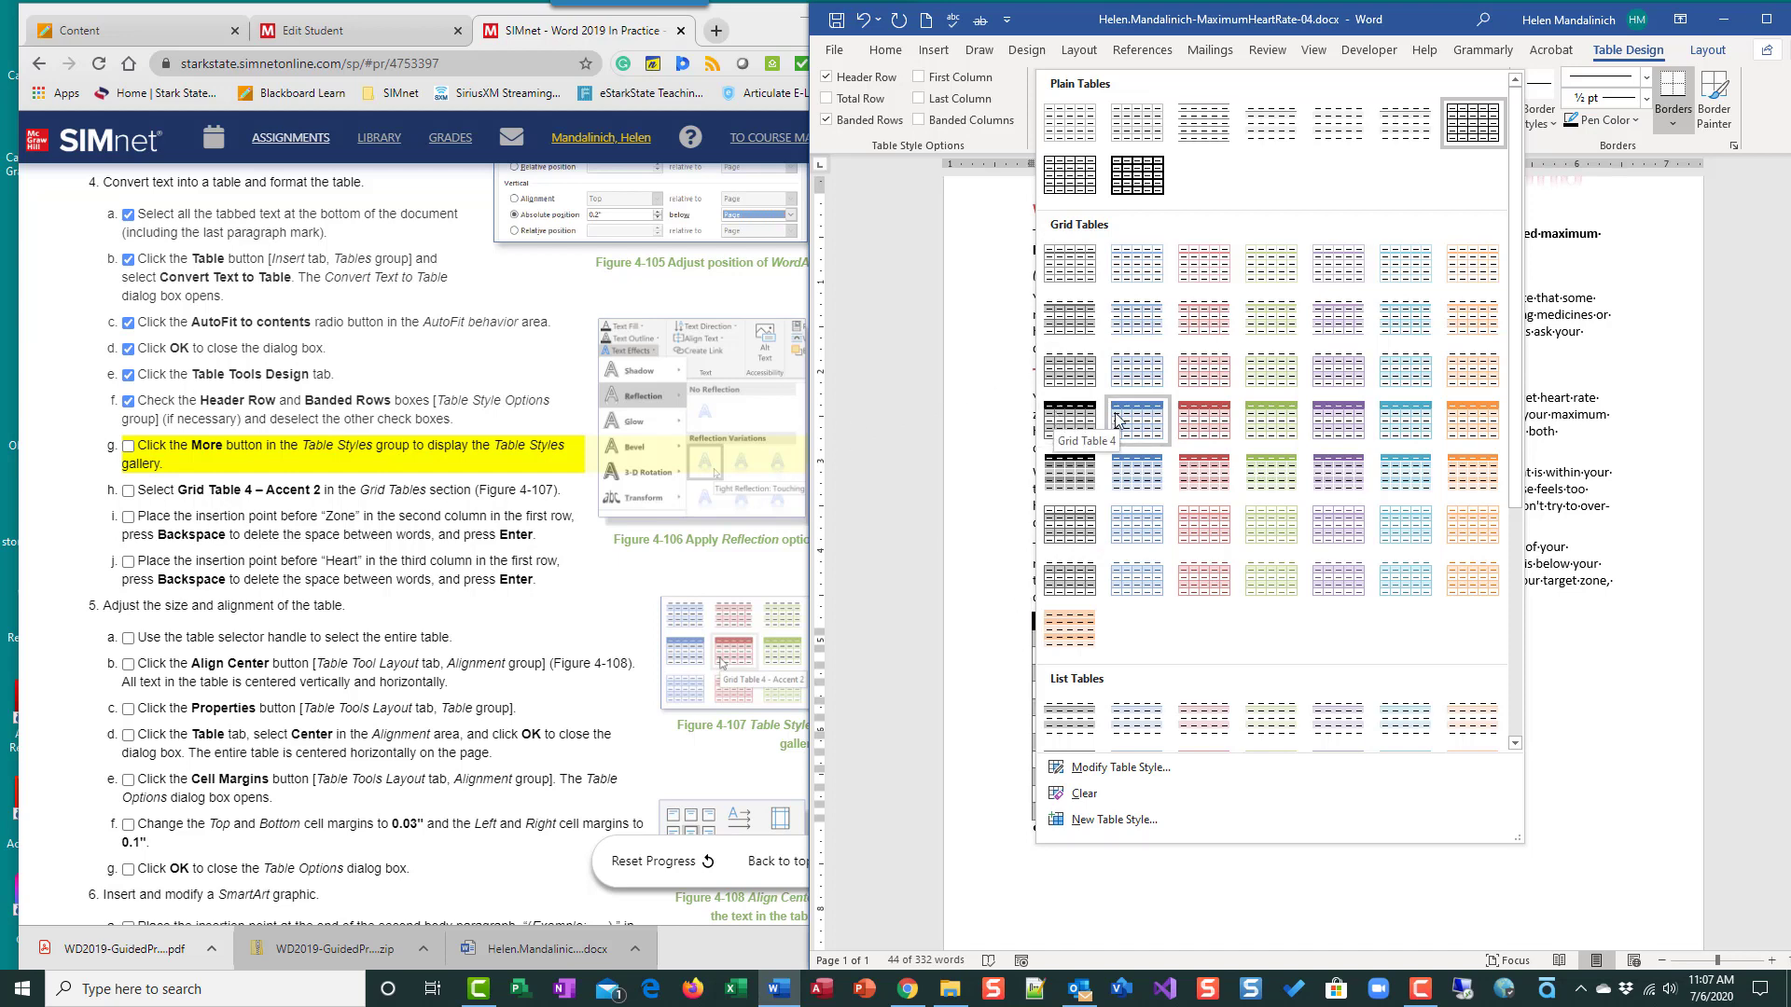
left_click(1204, 422)
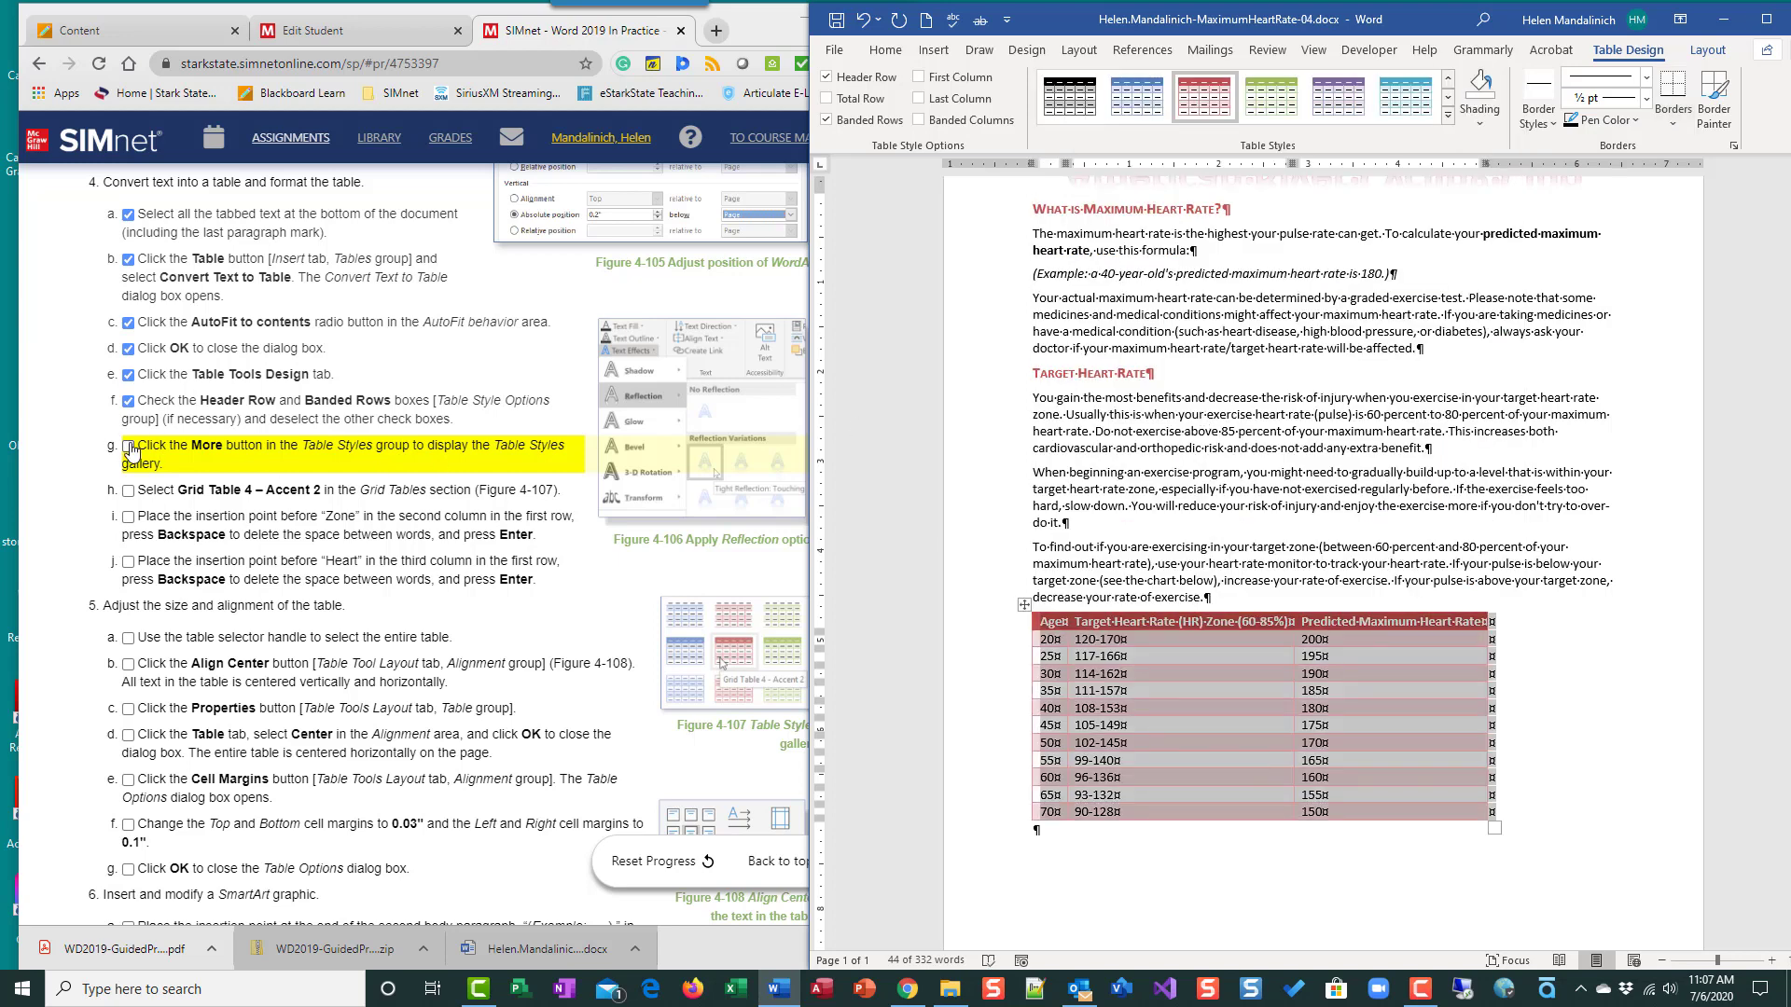
left_click(125, 445)
left_click(127, 491)
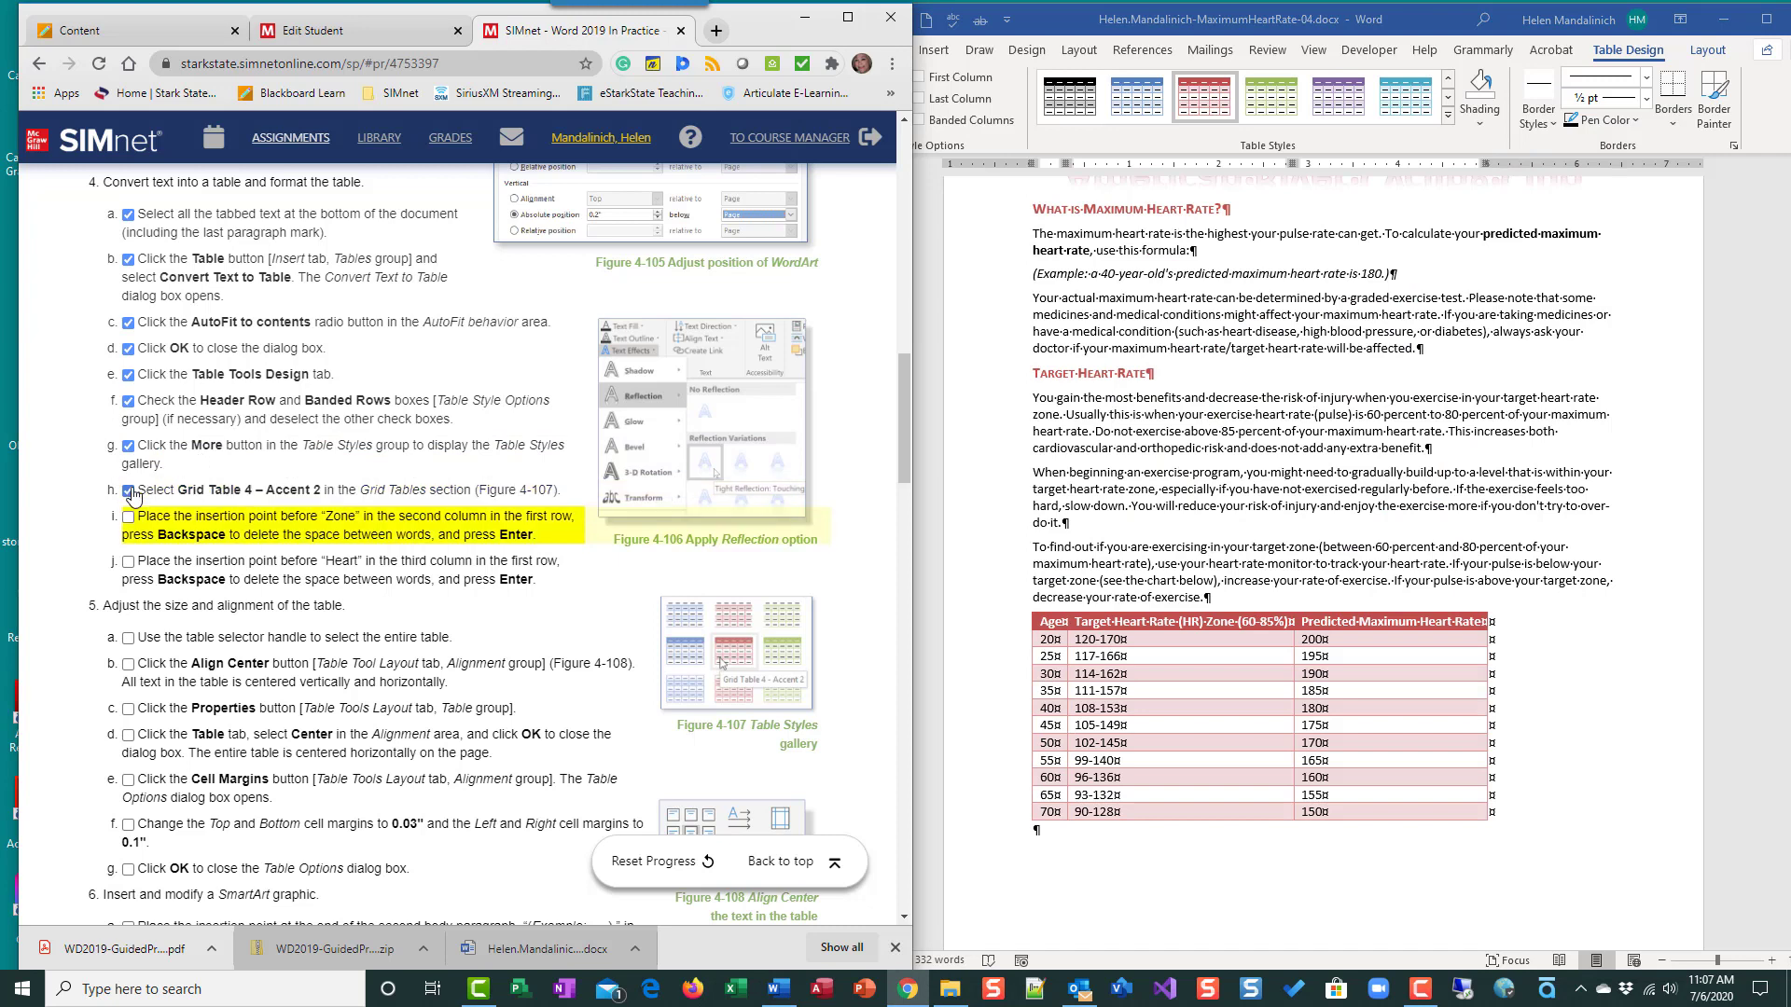
- In the second column's header, replace the space before "Zone" with a paragraph break
left_click(1209, 619)
left_click(1210, 620)
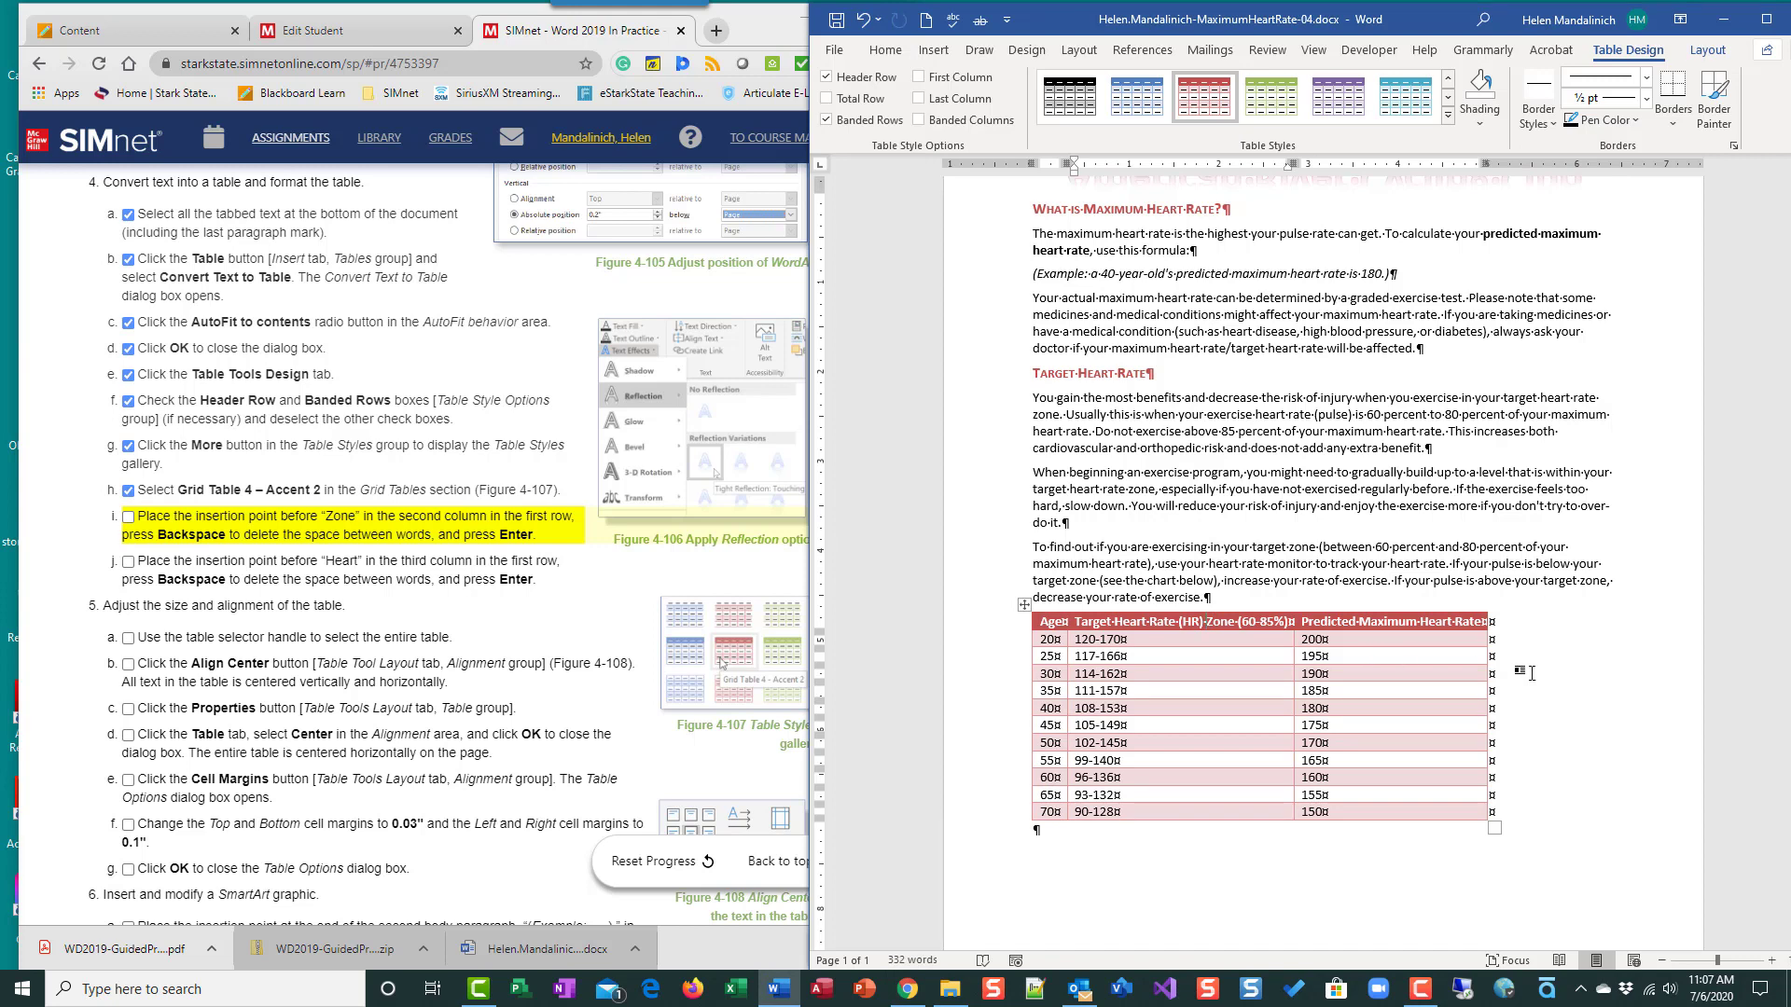
left_click(1147, 674)
key("BackSpace")
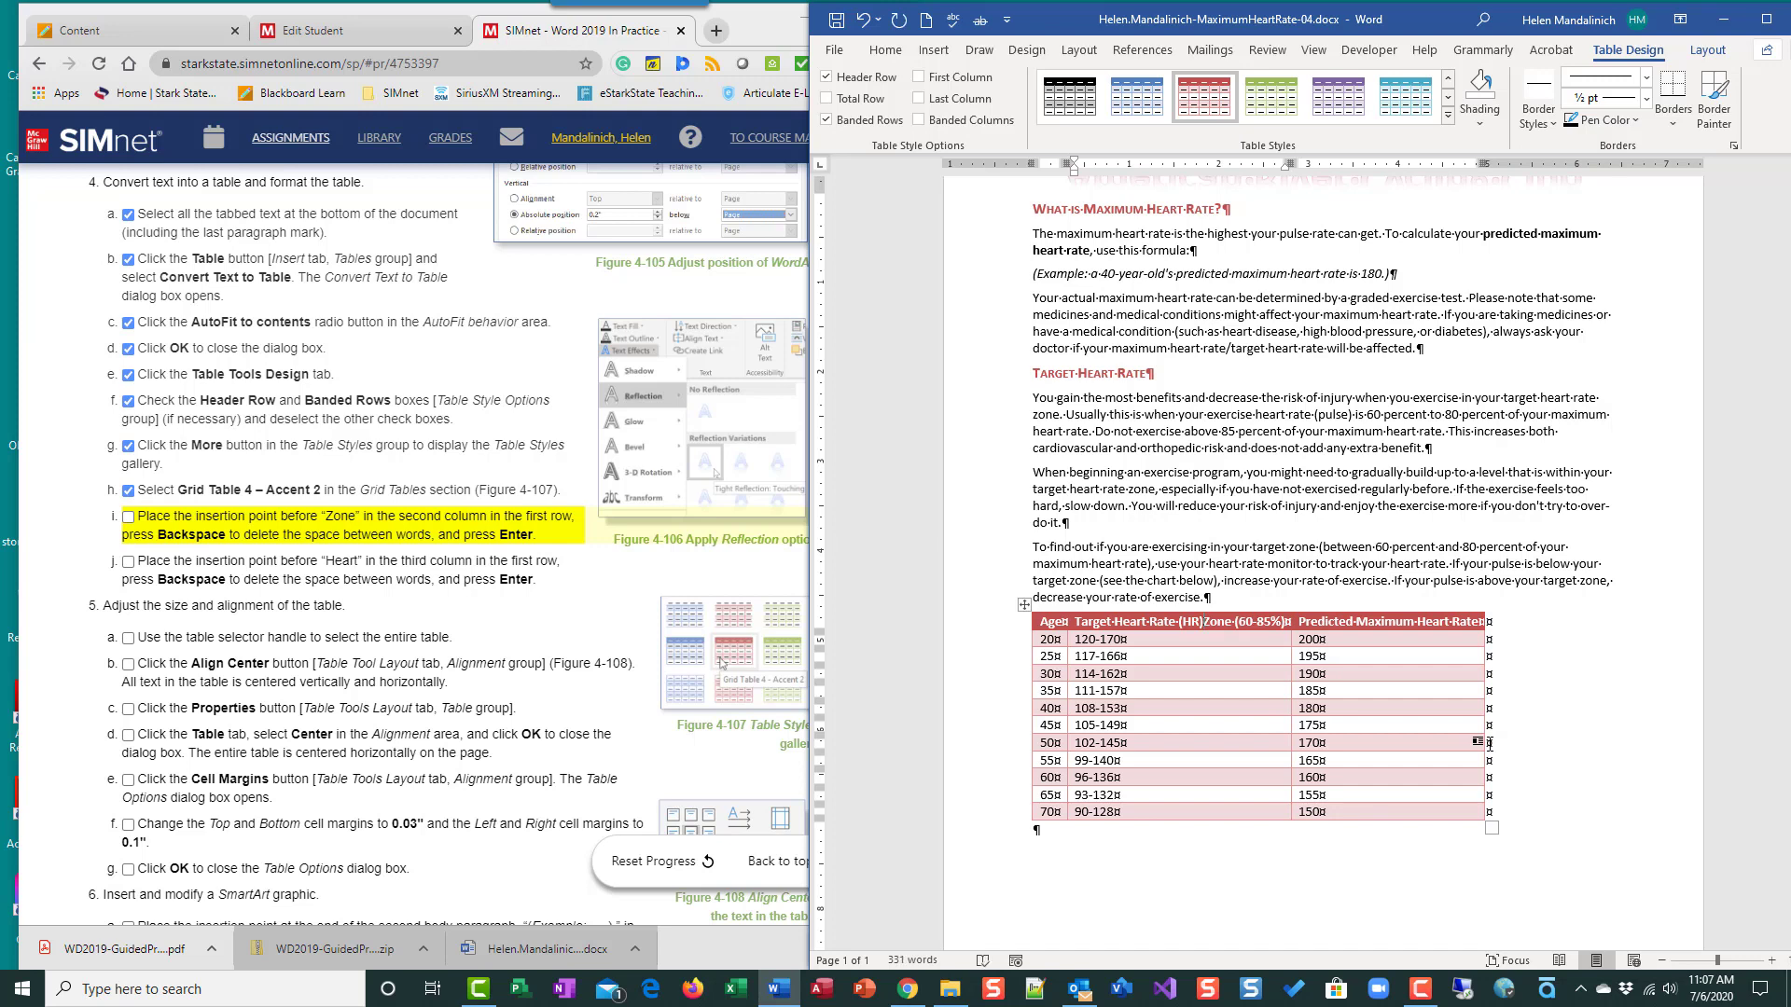
key("Return")
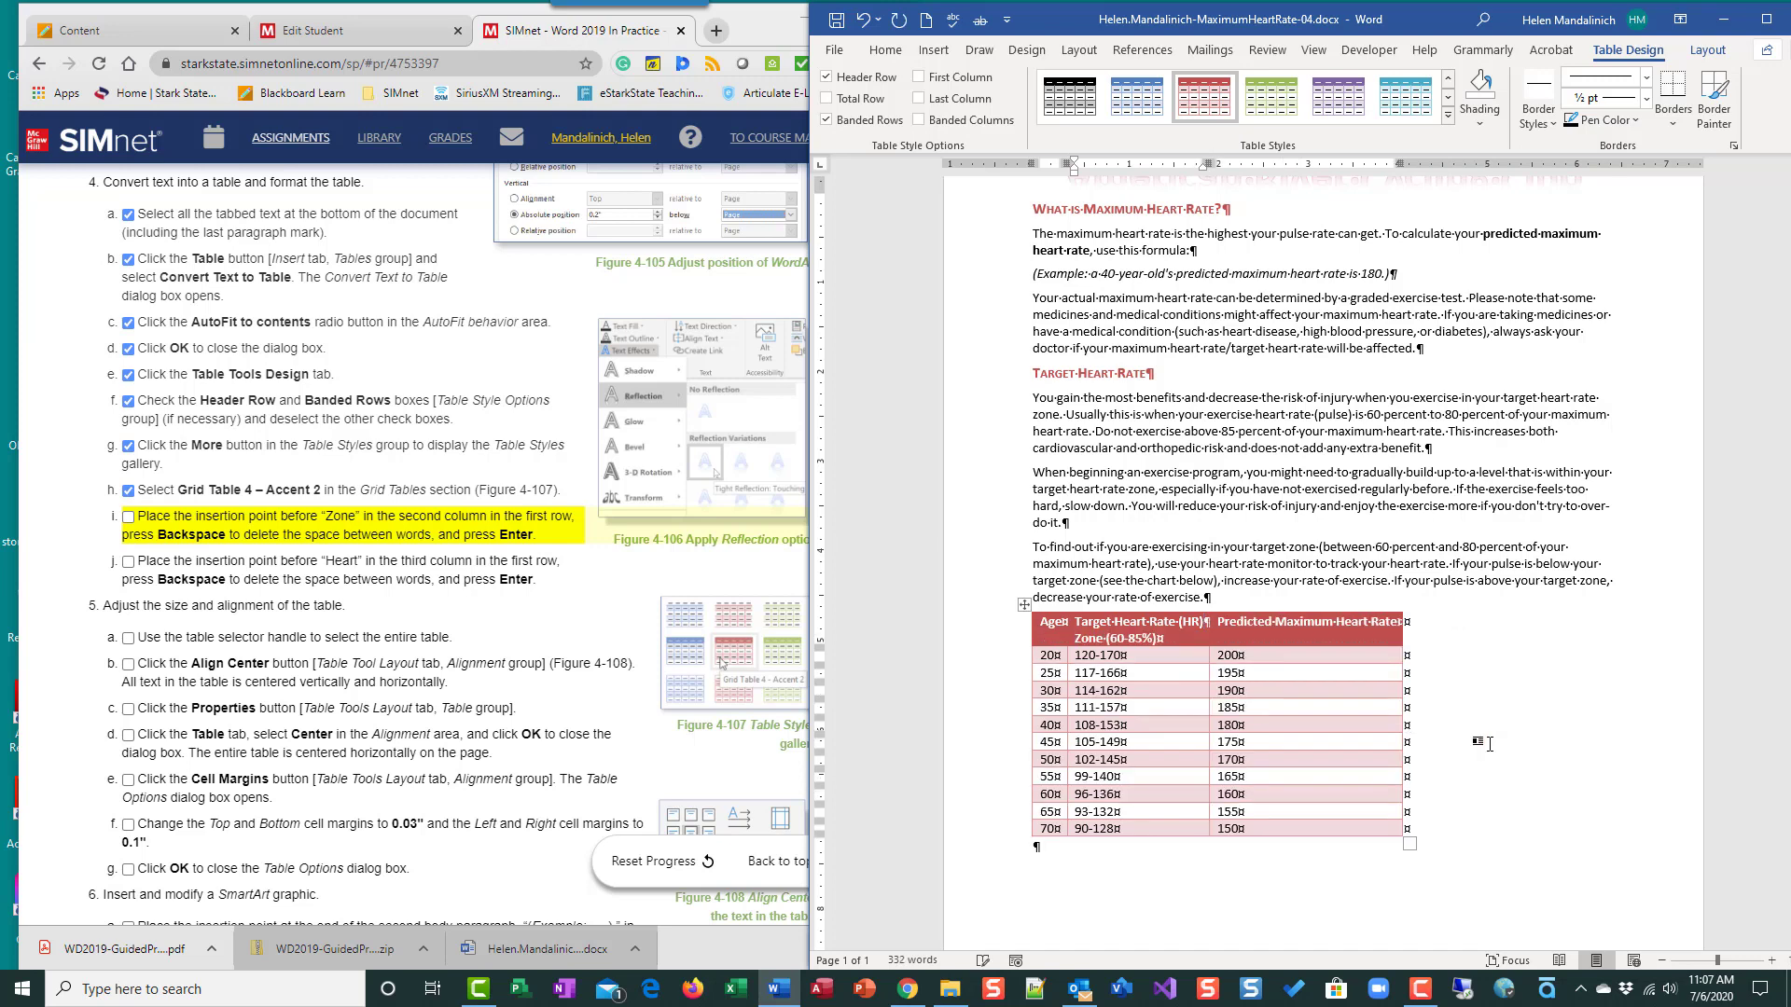
- Replace the space before "Heart" in the third column's header with a paragraph break, and check off instructions 4i and 4j
left_click(1348, 628)
key("BackSpace")
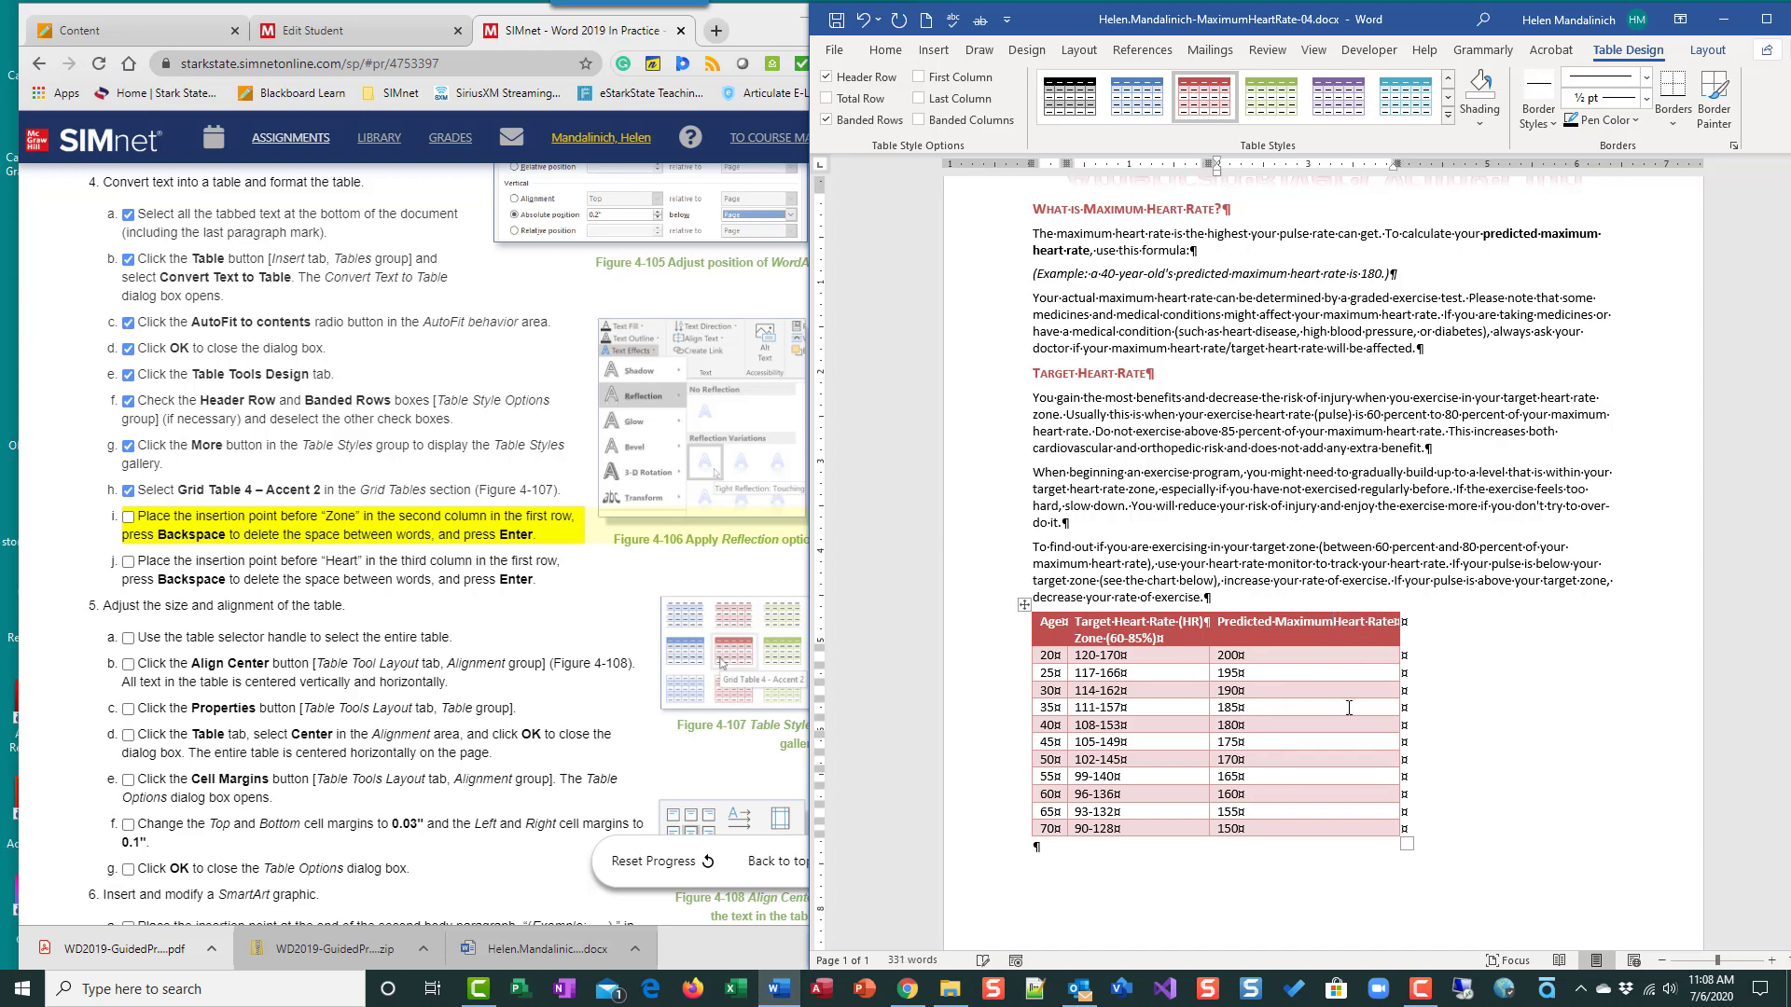
key("Return")
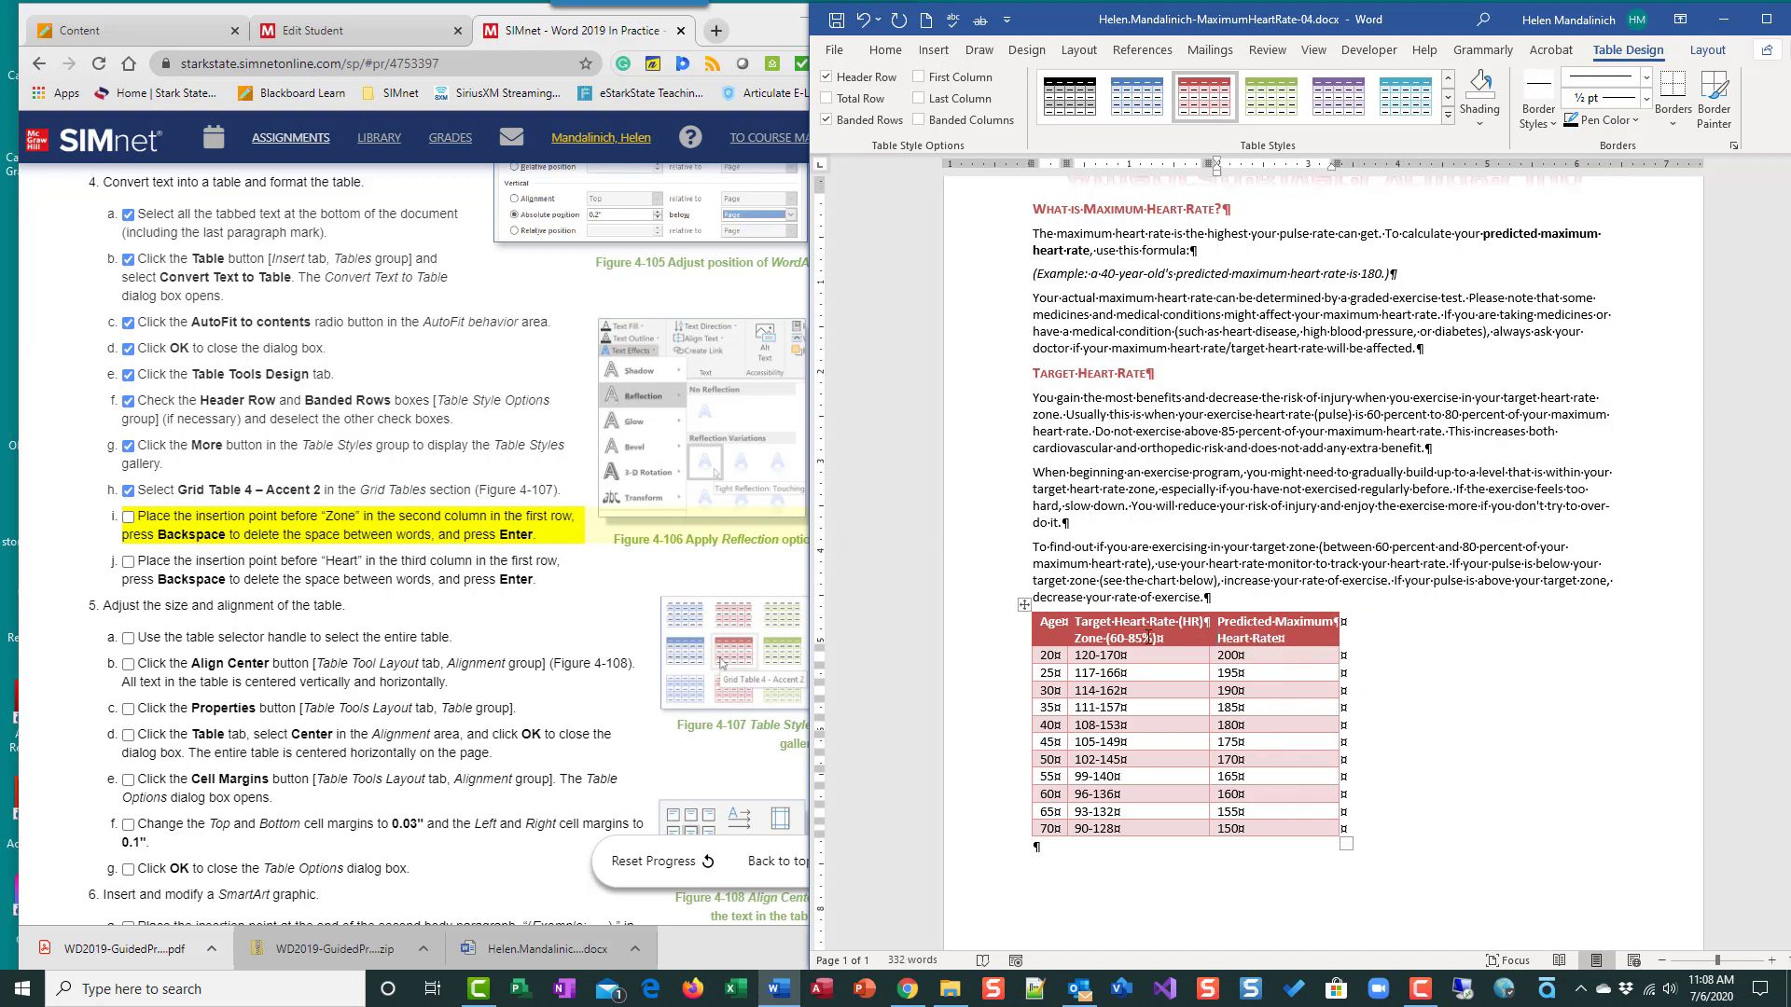
left_click(128, 561)
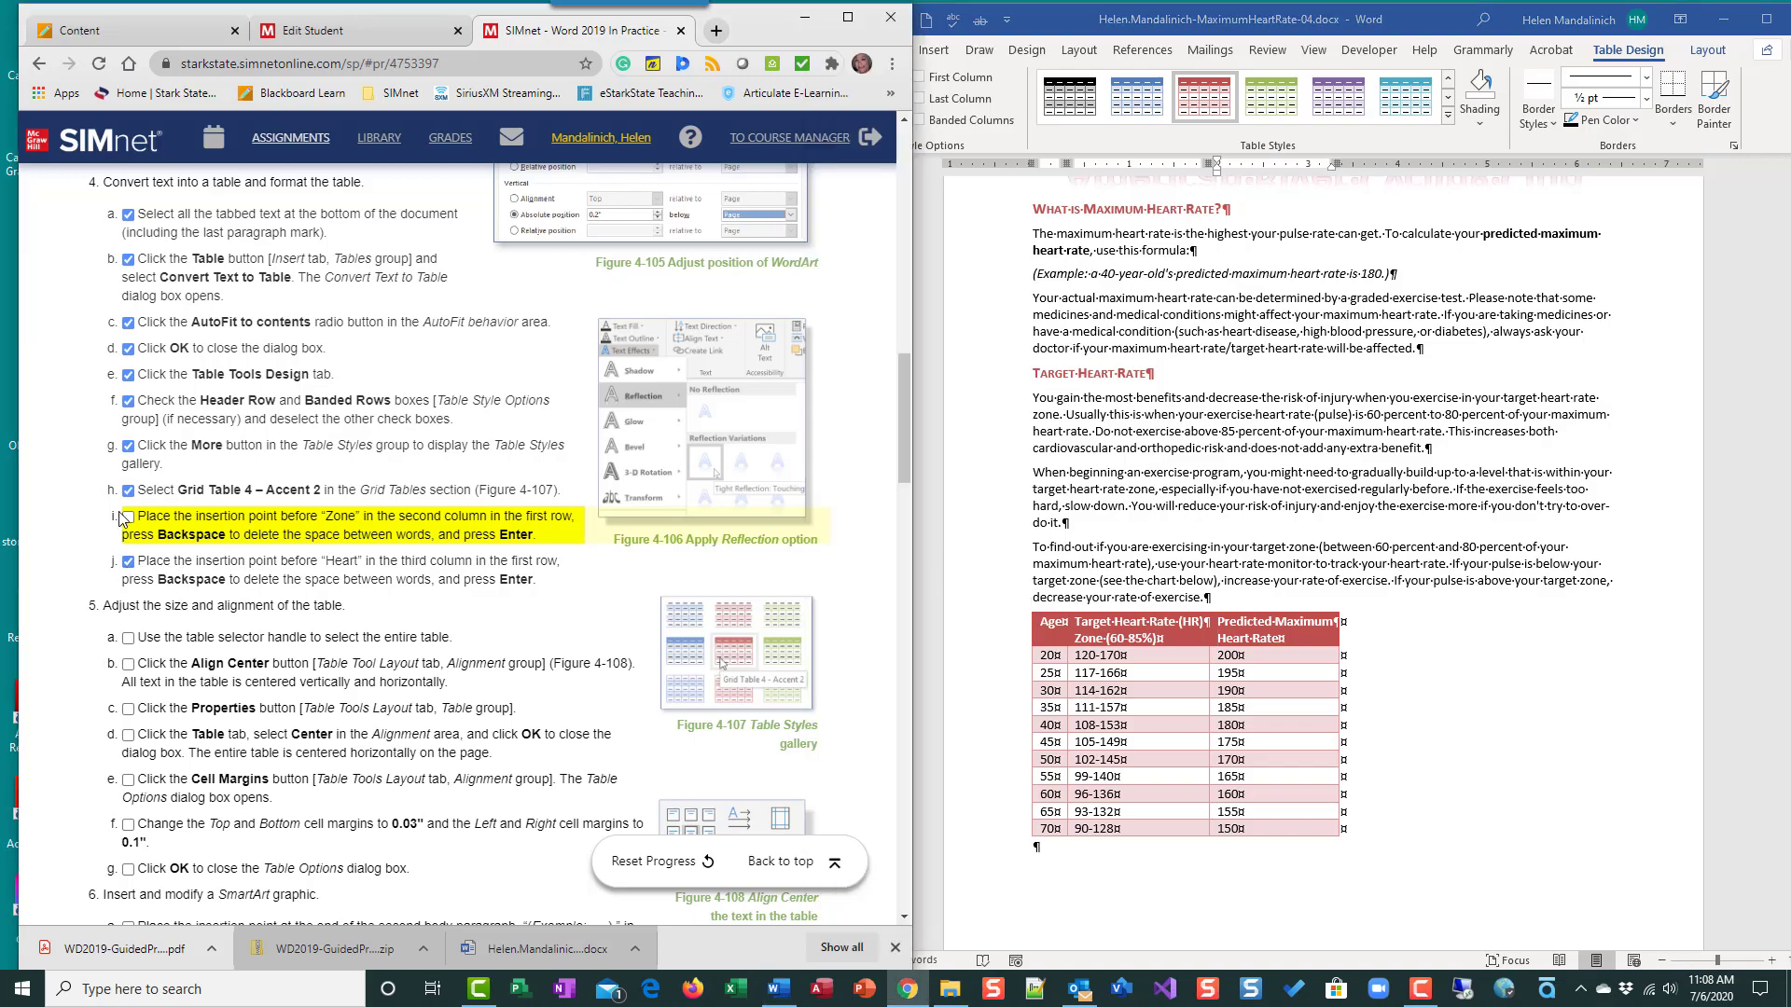
left_click(128, 517)
scroll(391, 687, "down", 15)
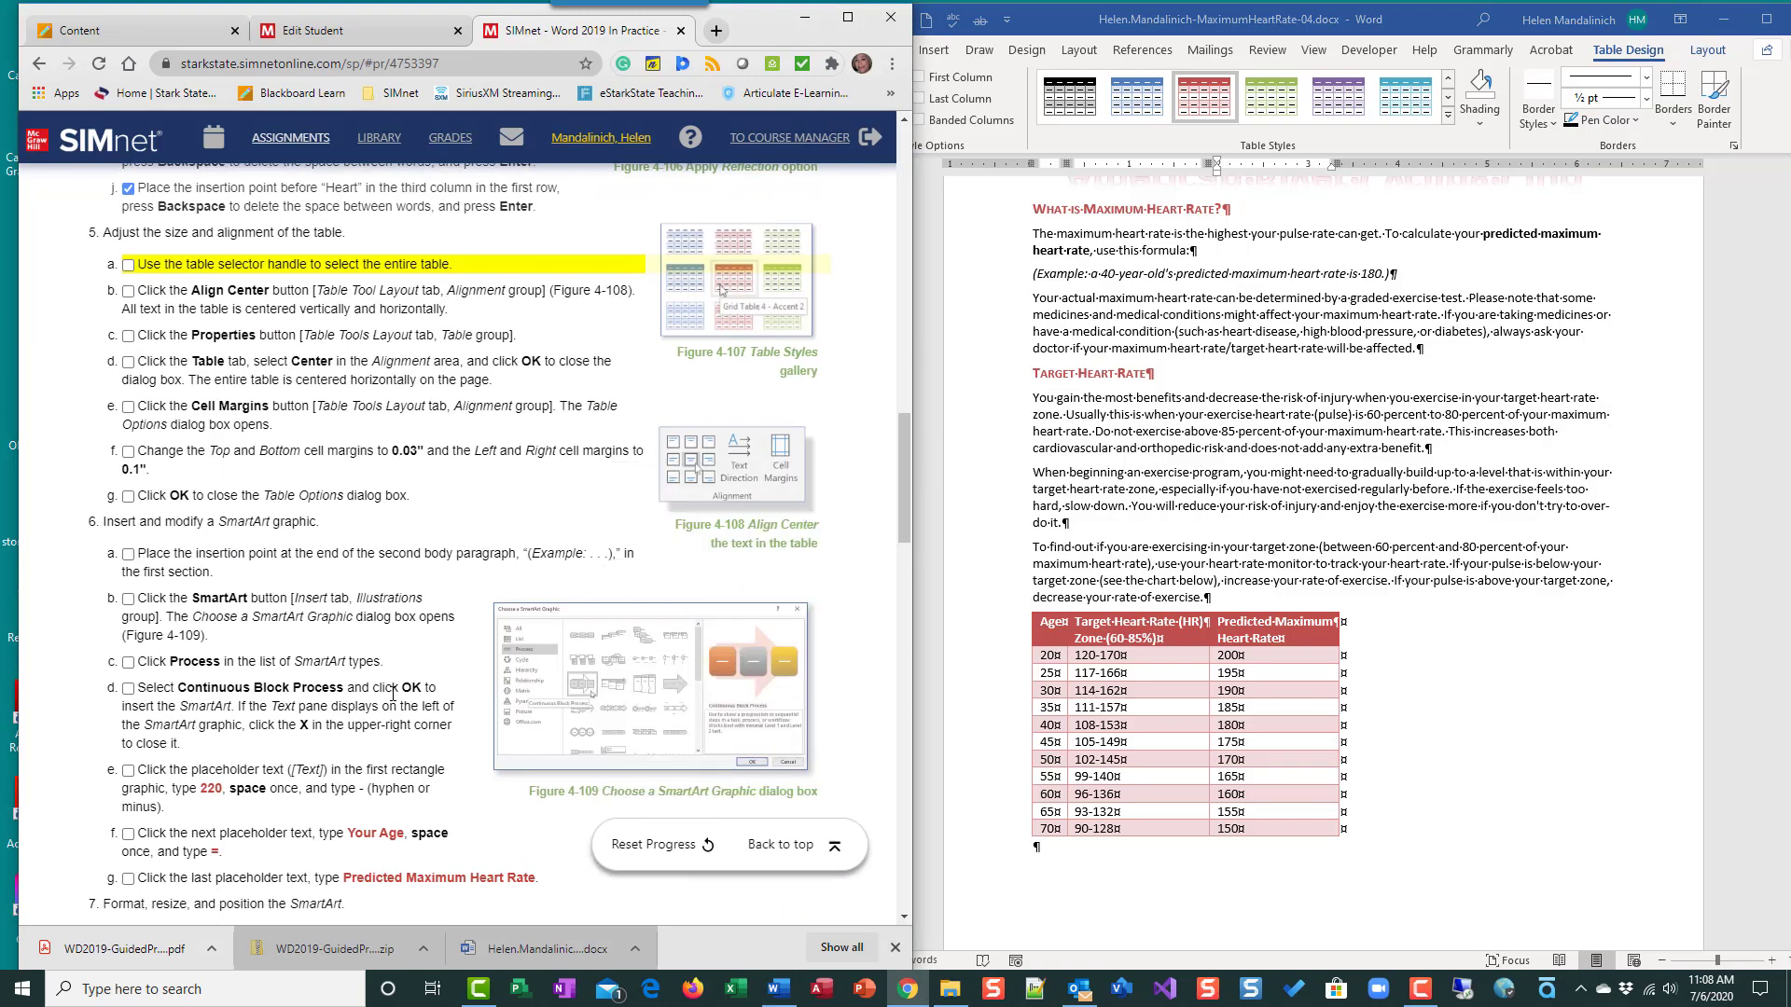
scroll(392, 694, "down", 5)
scroll(389, 697, "up", 20)
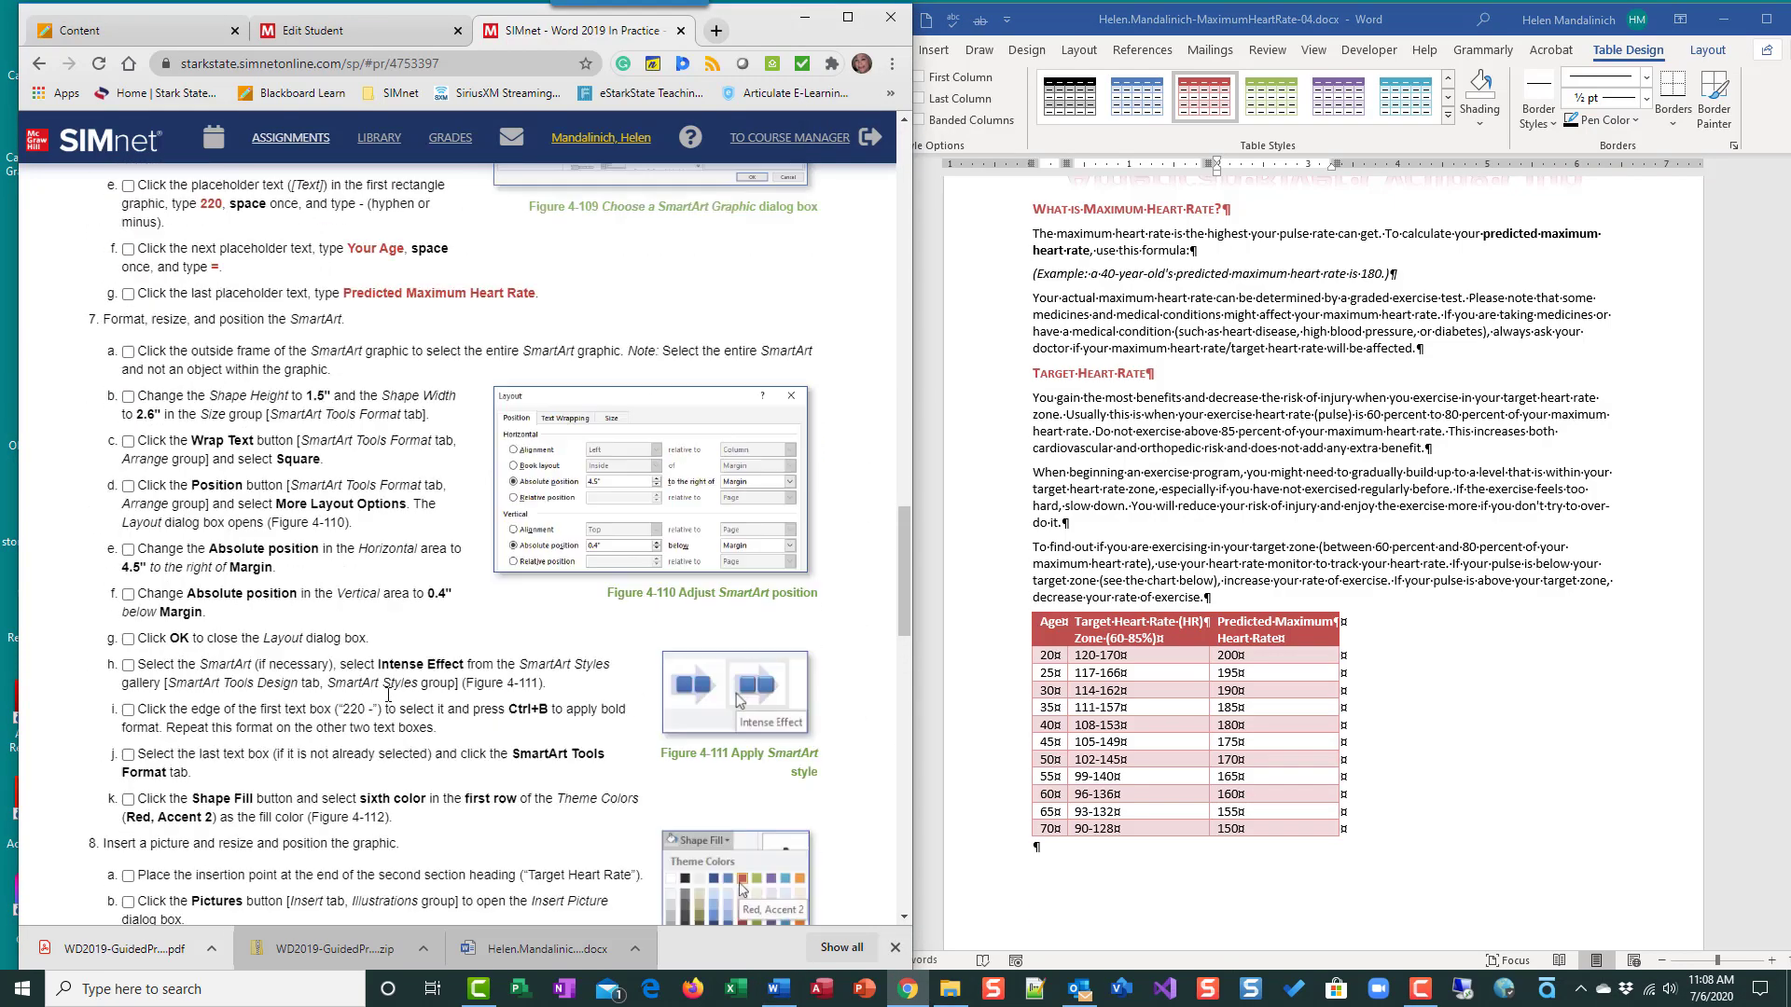
scroll(390, 700, "down", 2)
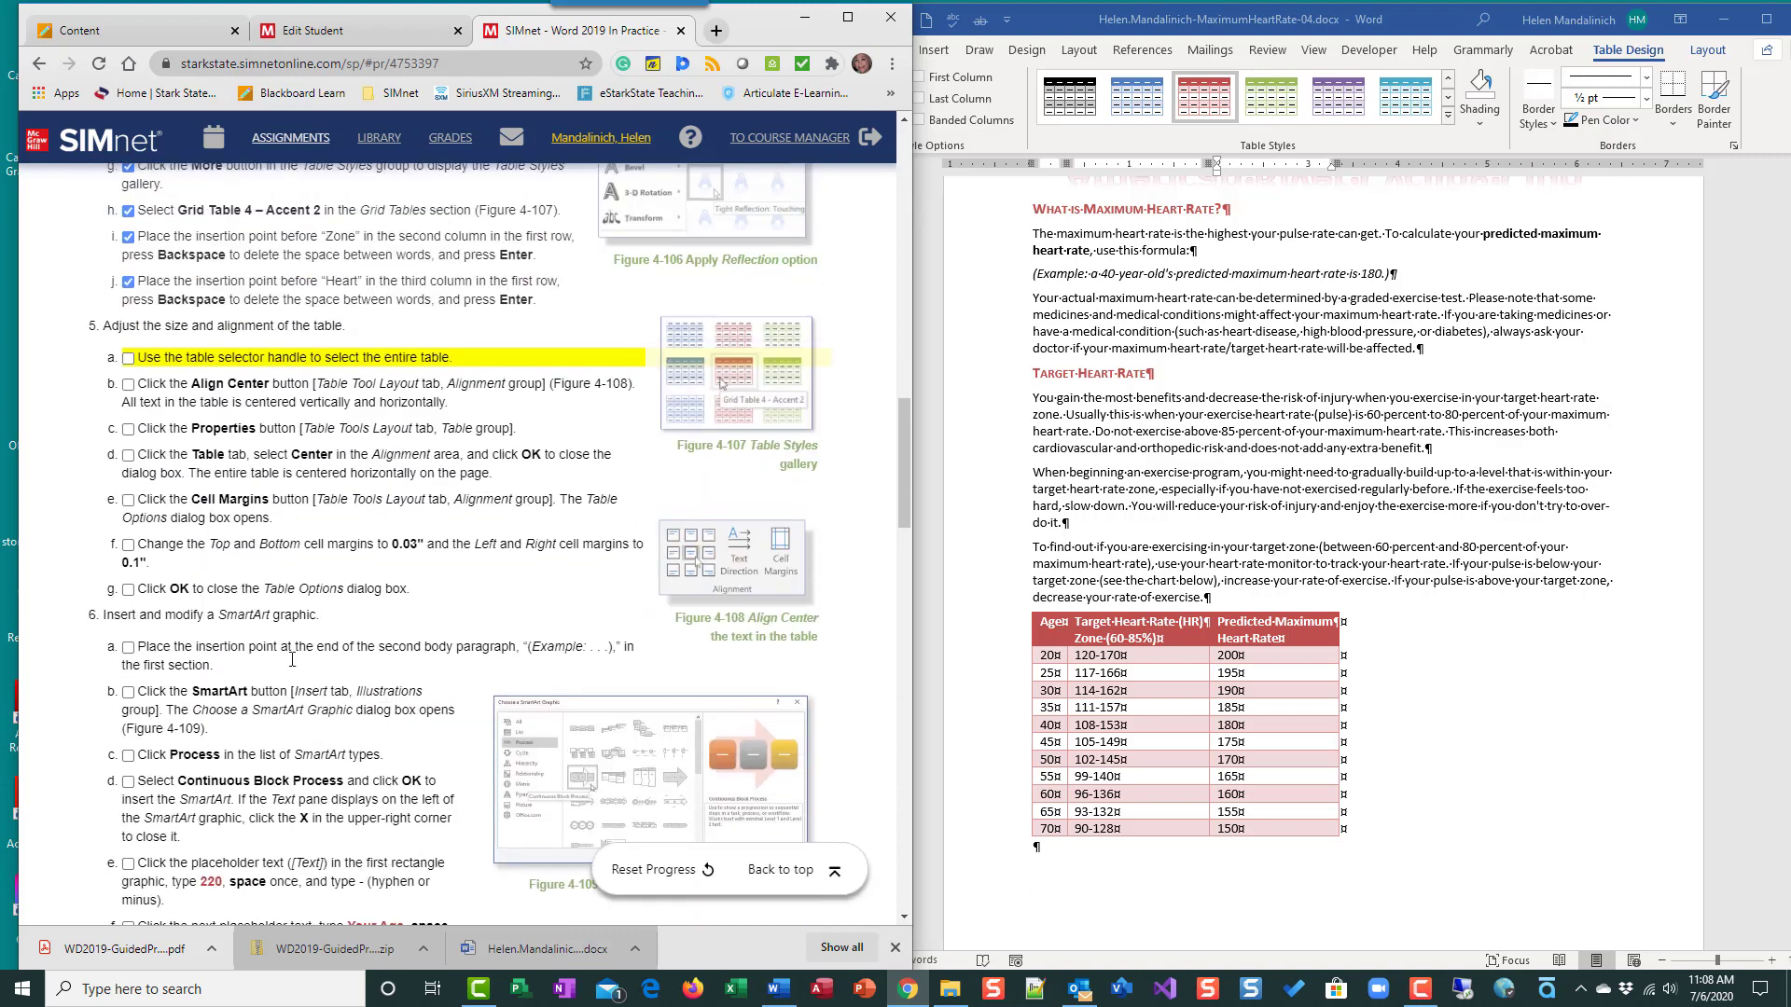